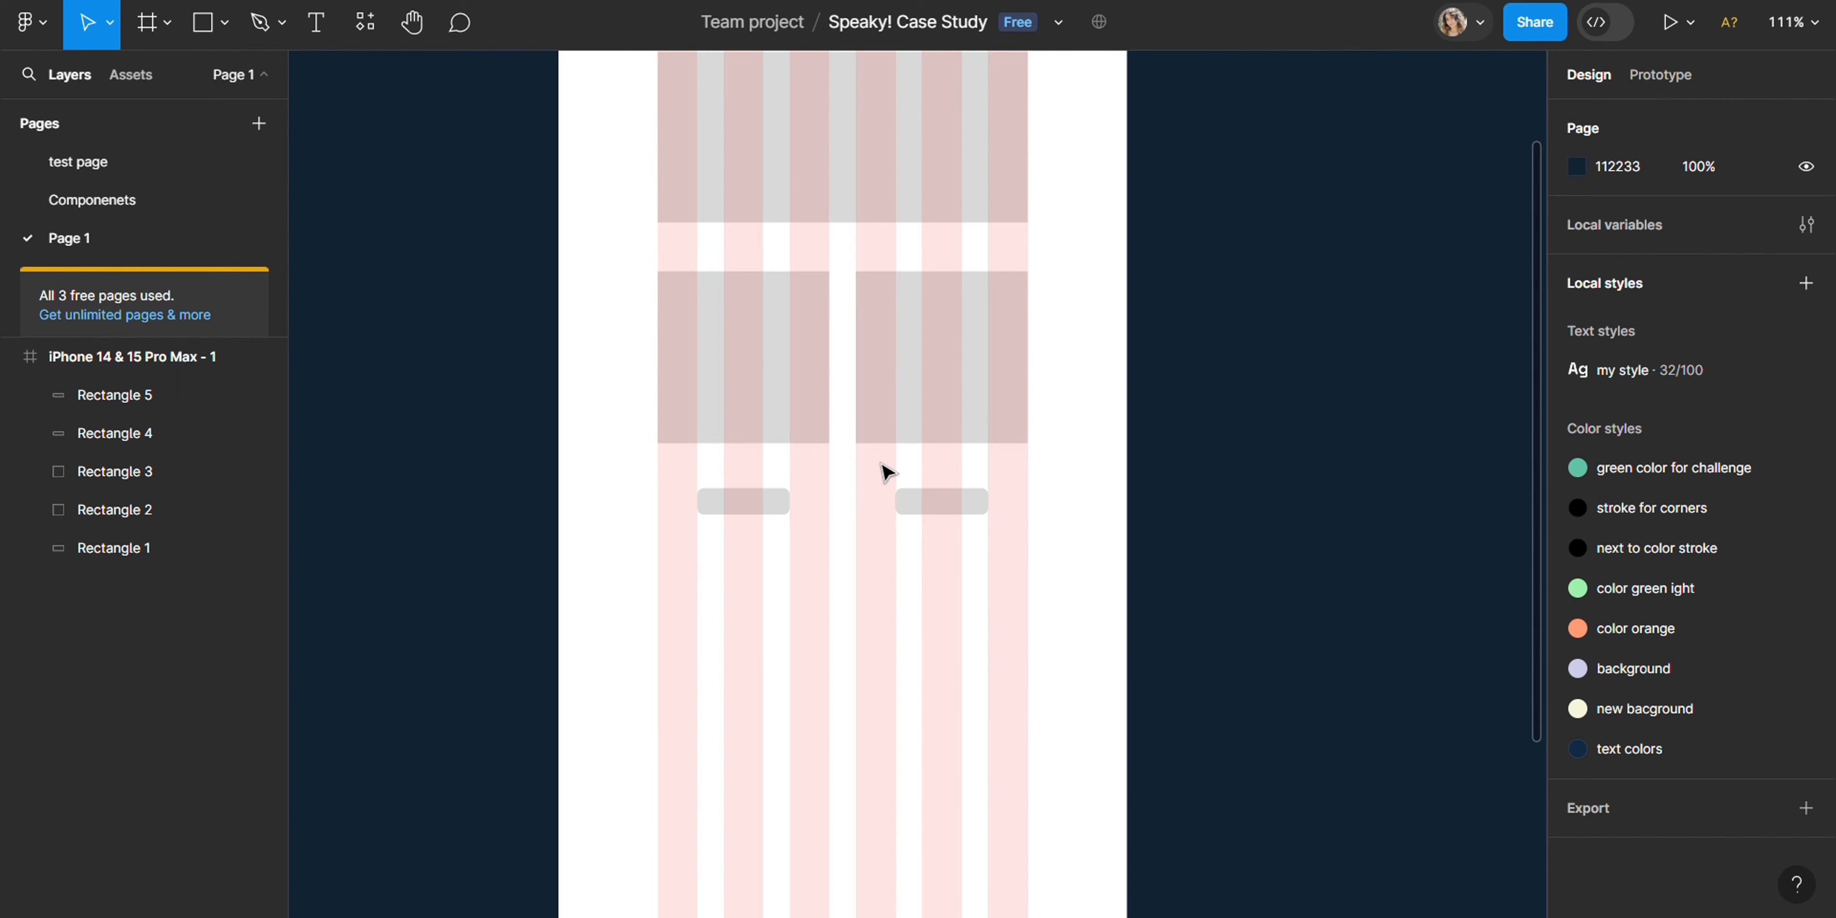
- Set the corner radius of the wide top rectangle and both squares below it to 5
scroll(926, 488, up, 2)
click(946, 250)
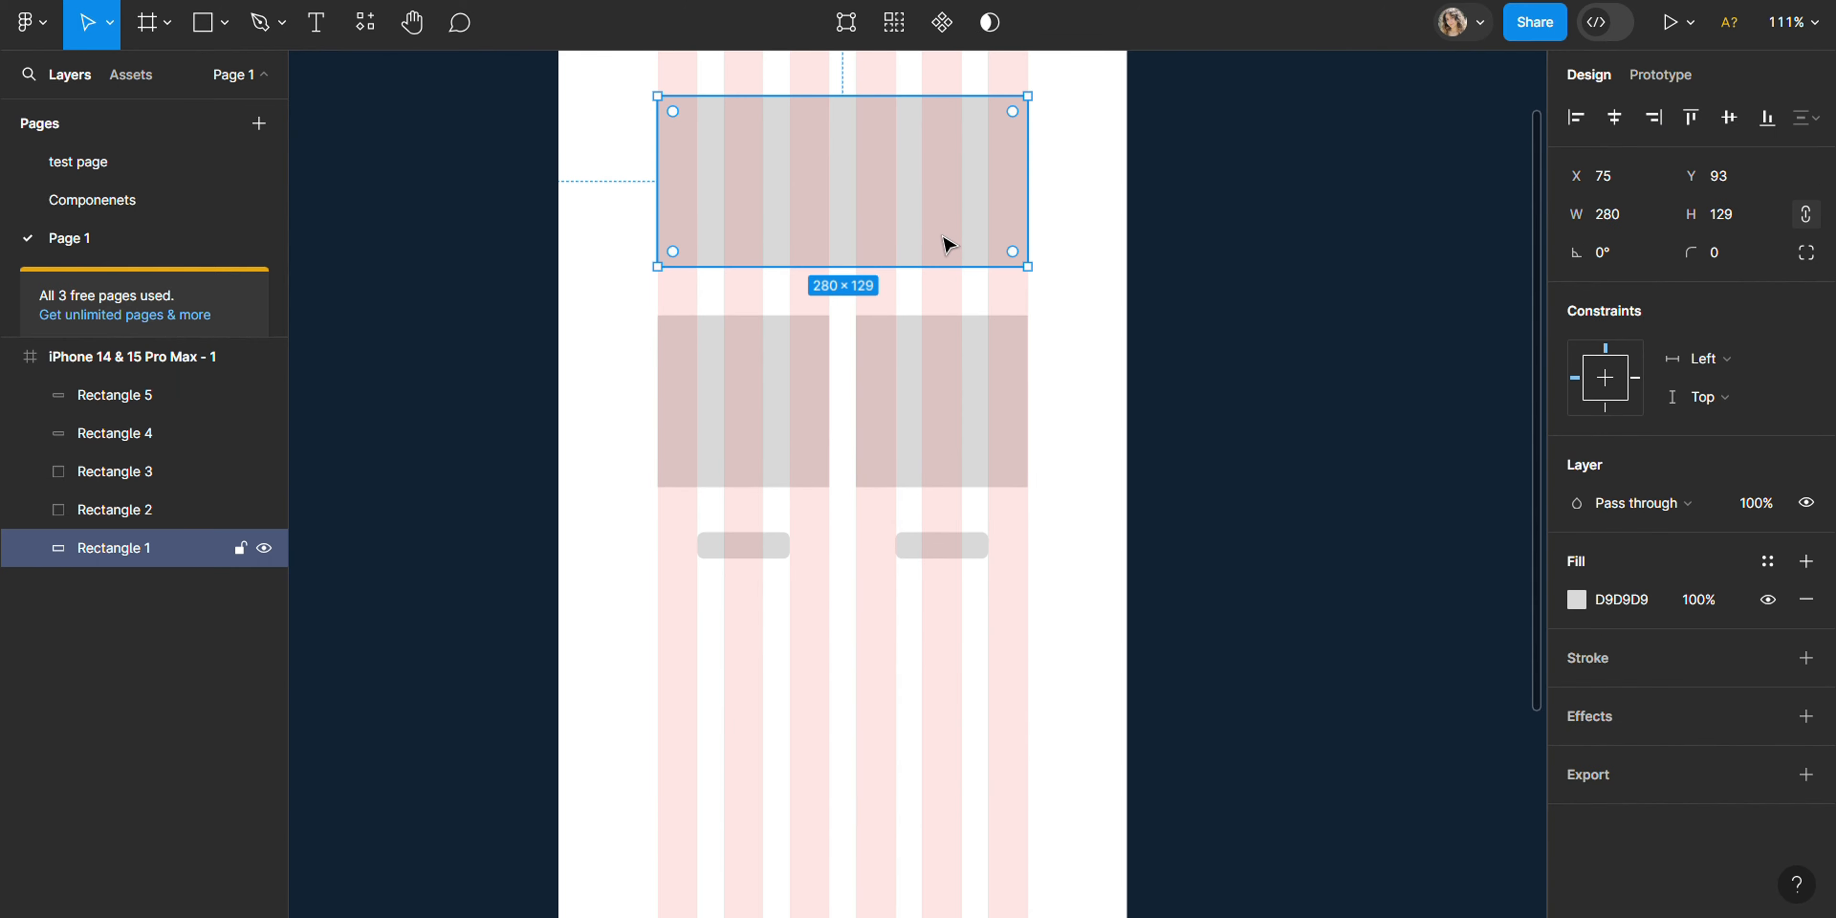
shift+click(805, 394)
shift+click(865, 398)
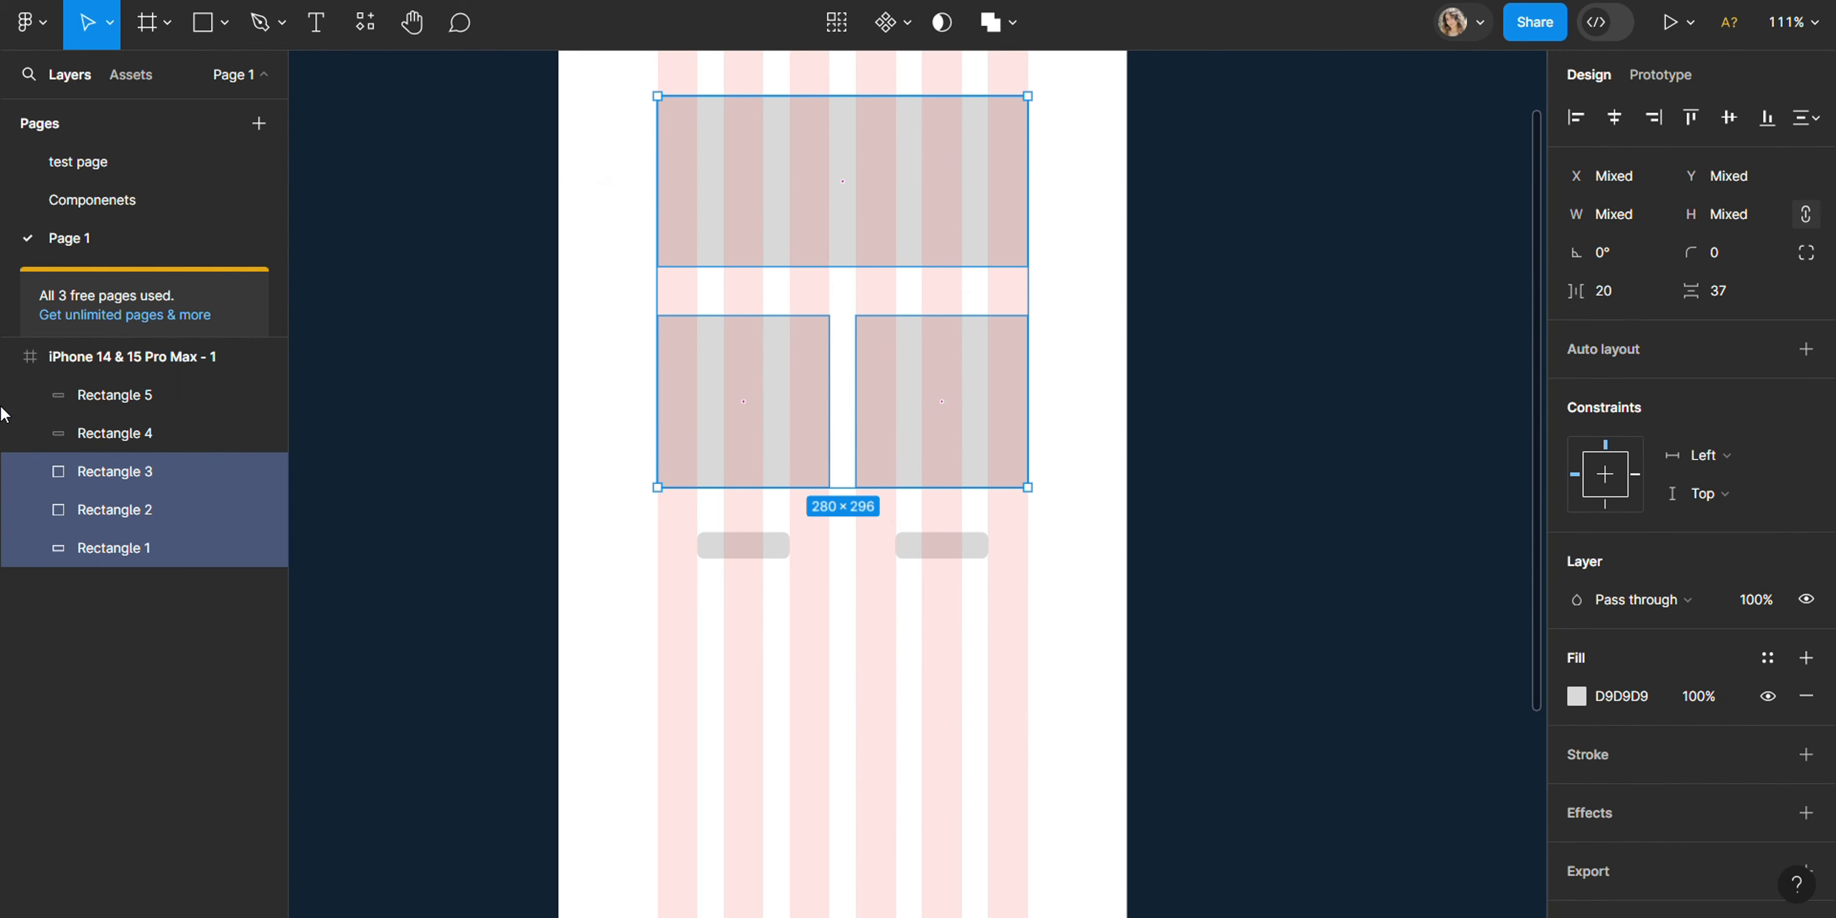
drag(1707, 252, 1800, 260)
click(1234, 526)
scroll(1233, 525, down, 1)
scroll(1233, 525, up, 1)
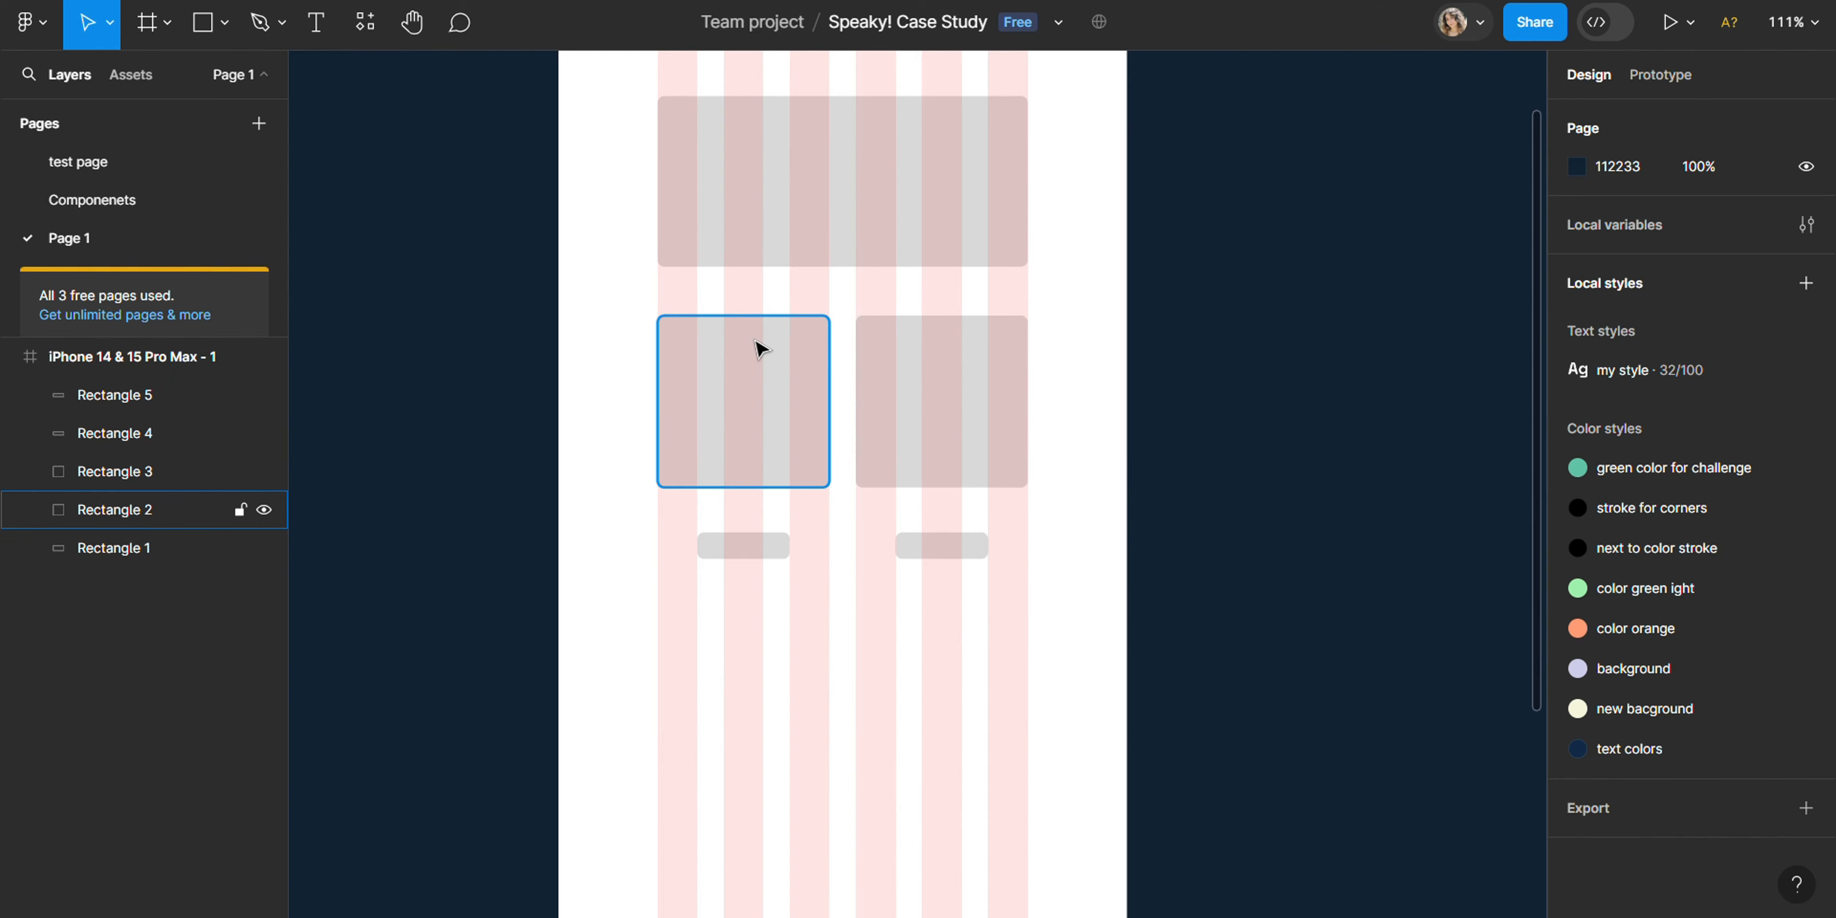
- Add the text "LOGO" on the wide top rectangle
click(845, 189)
key(t)
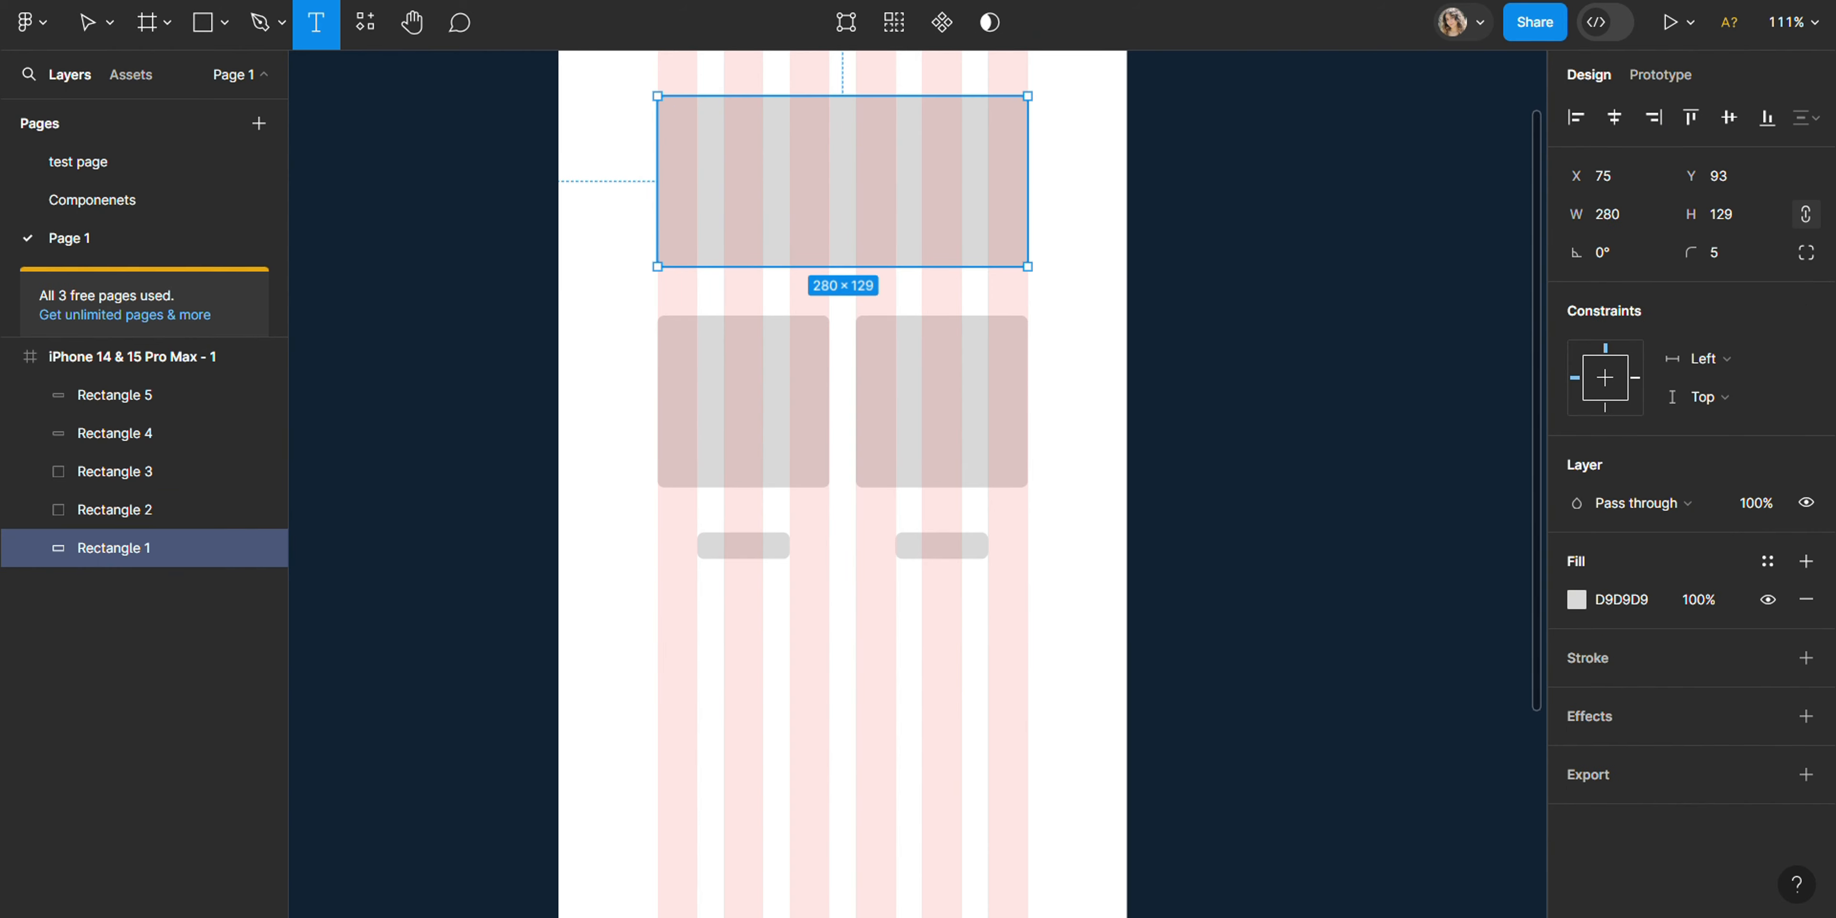
click(804, 214)
text(LOGO)
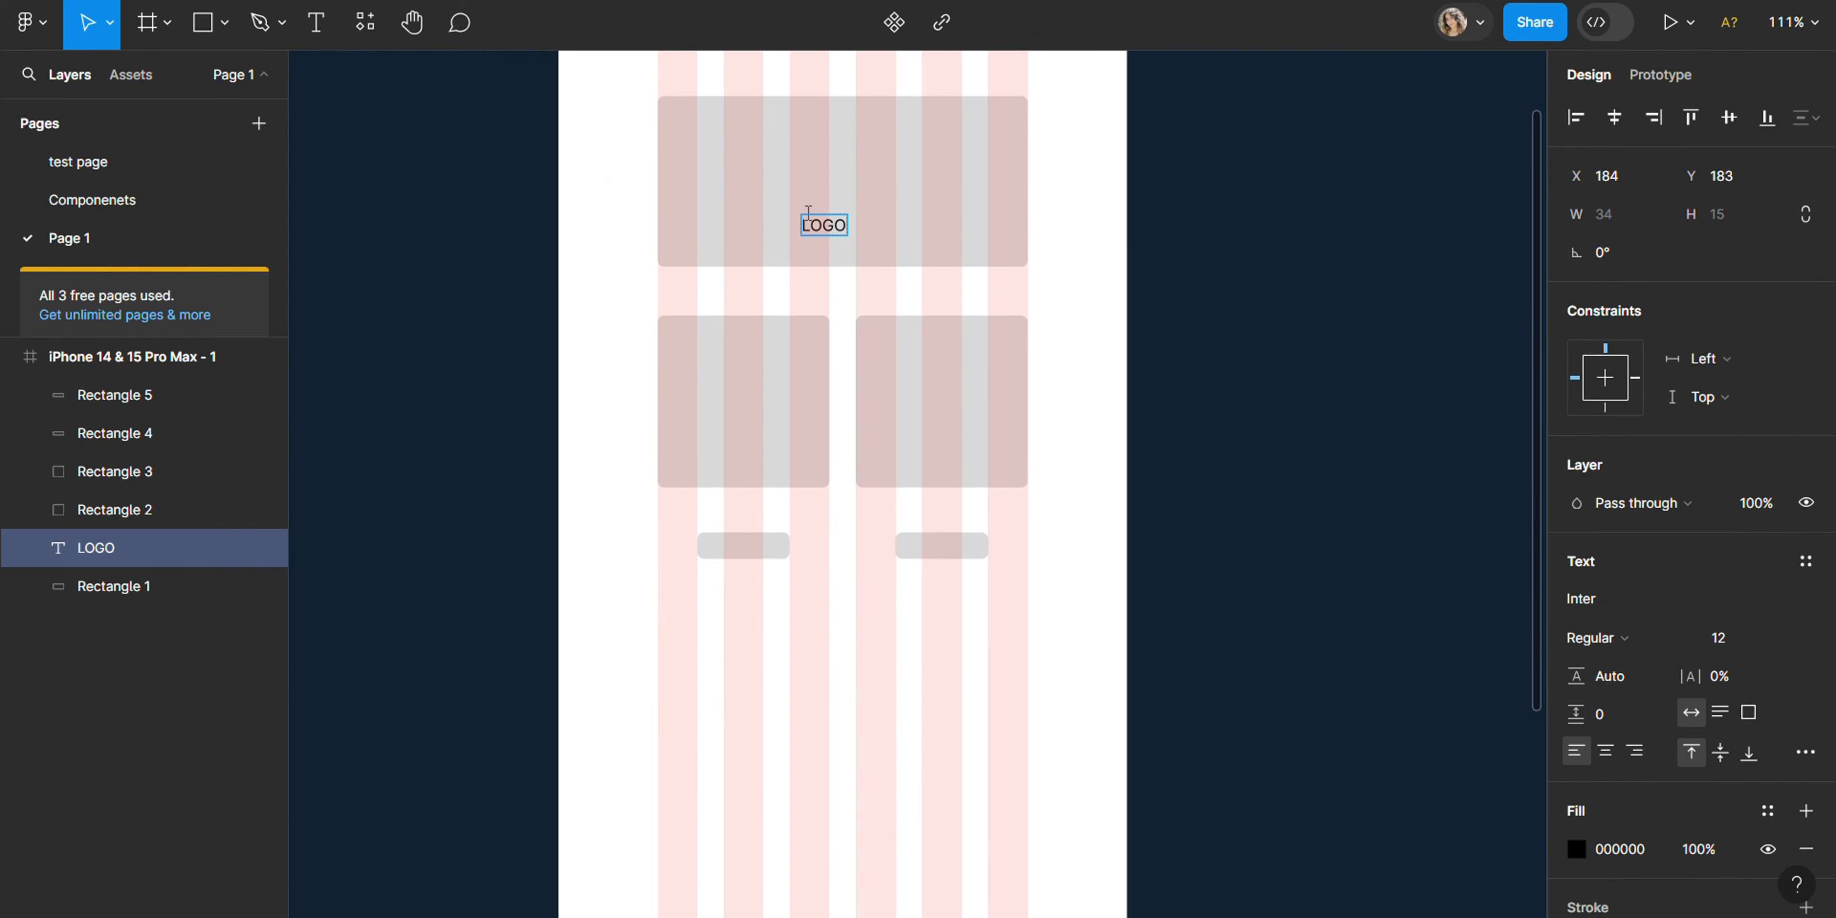
- Set the LOGO text's font size to 42 and centre it horizontally on the top rectangle
double_click(843, 232)
click(1746, 640)
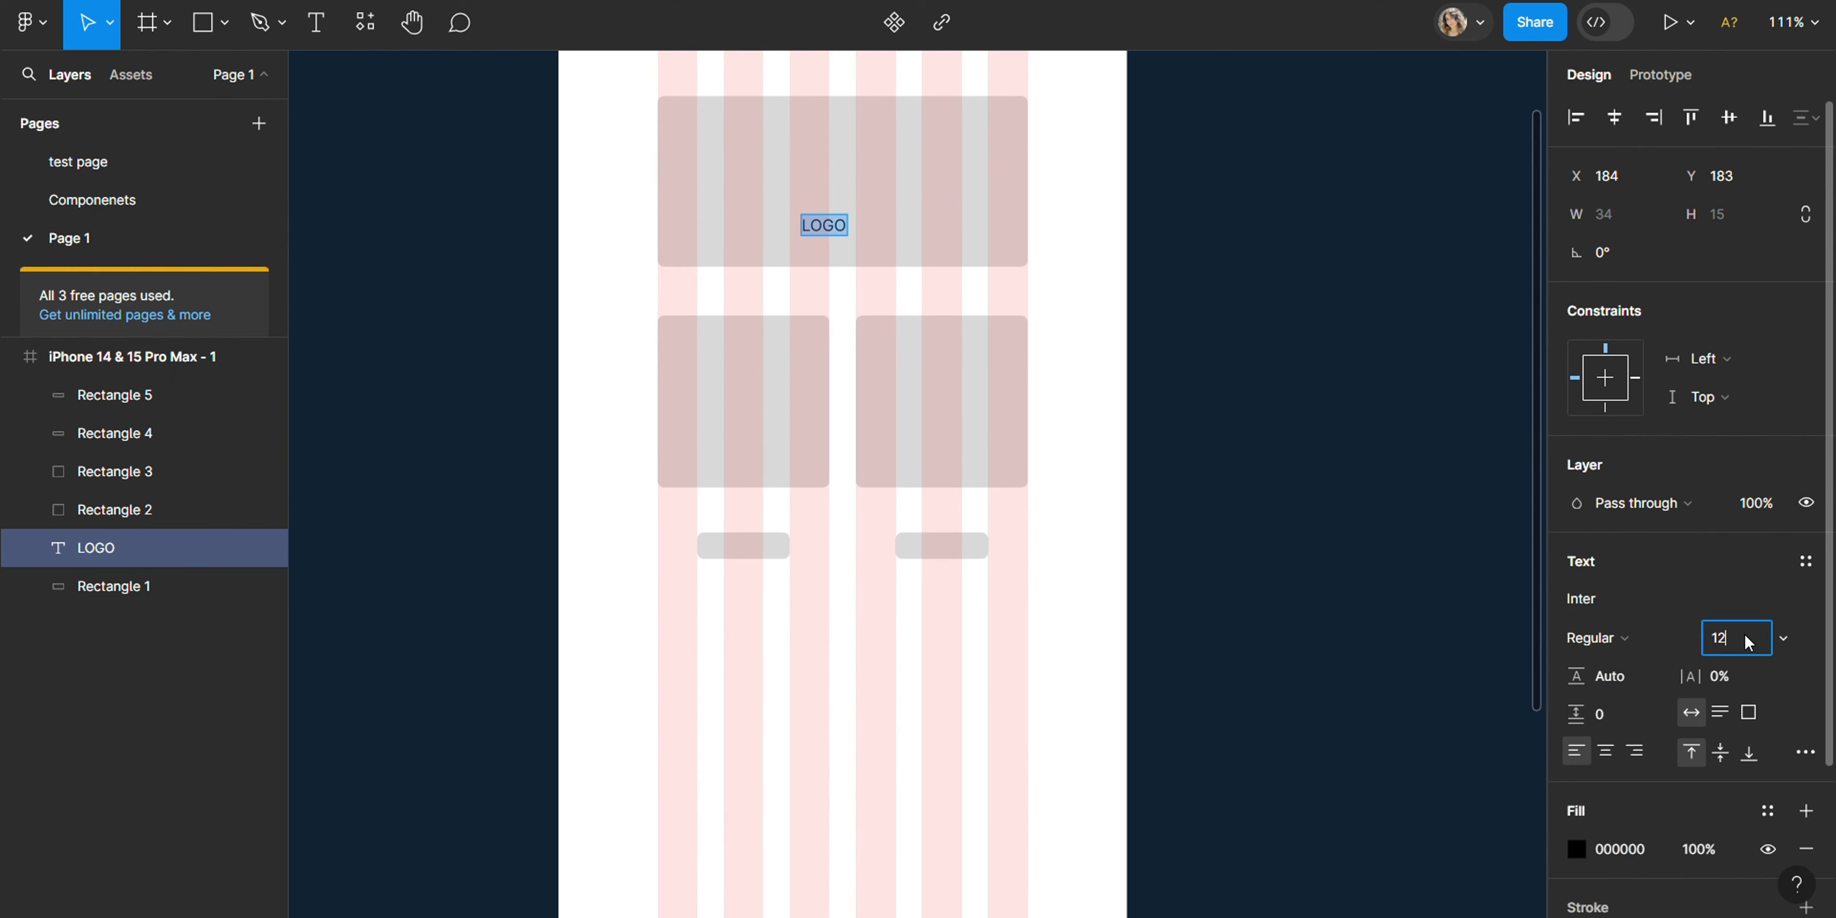
text(32)
key(Return)
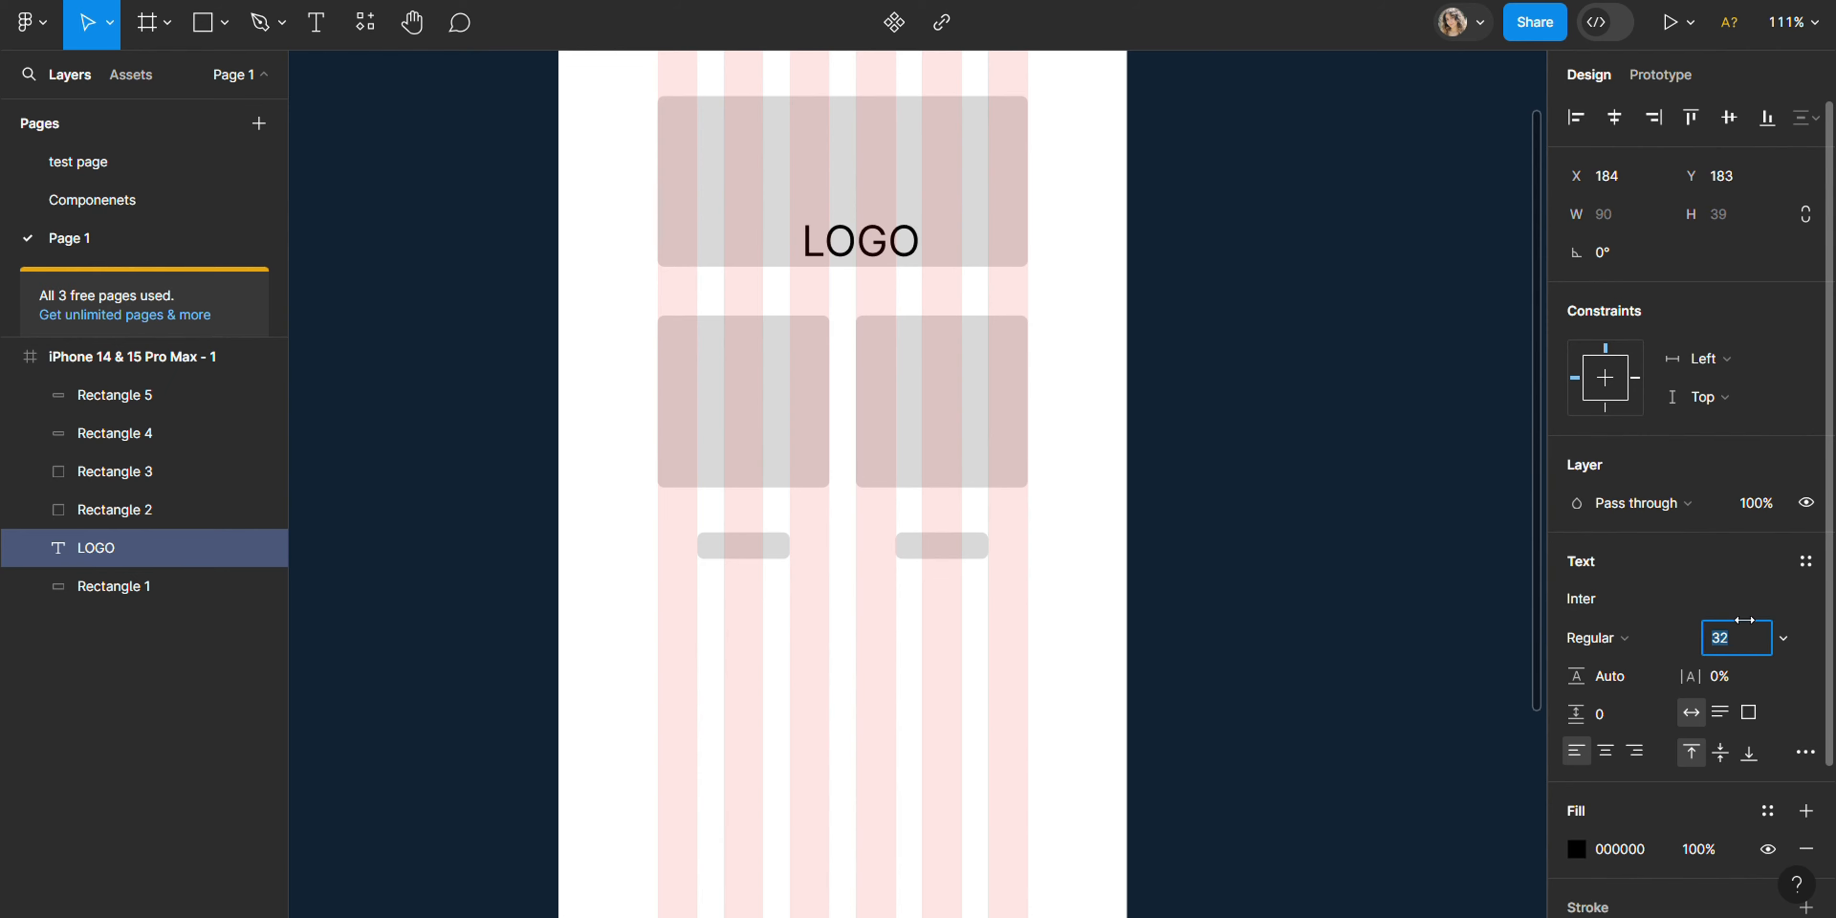
text(42)
key(Return)
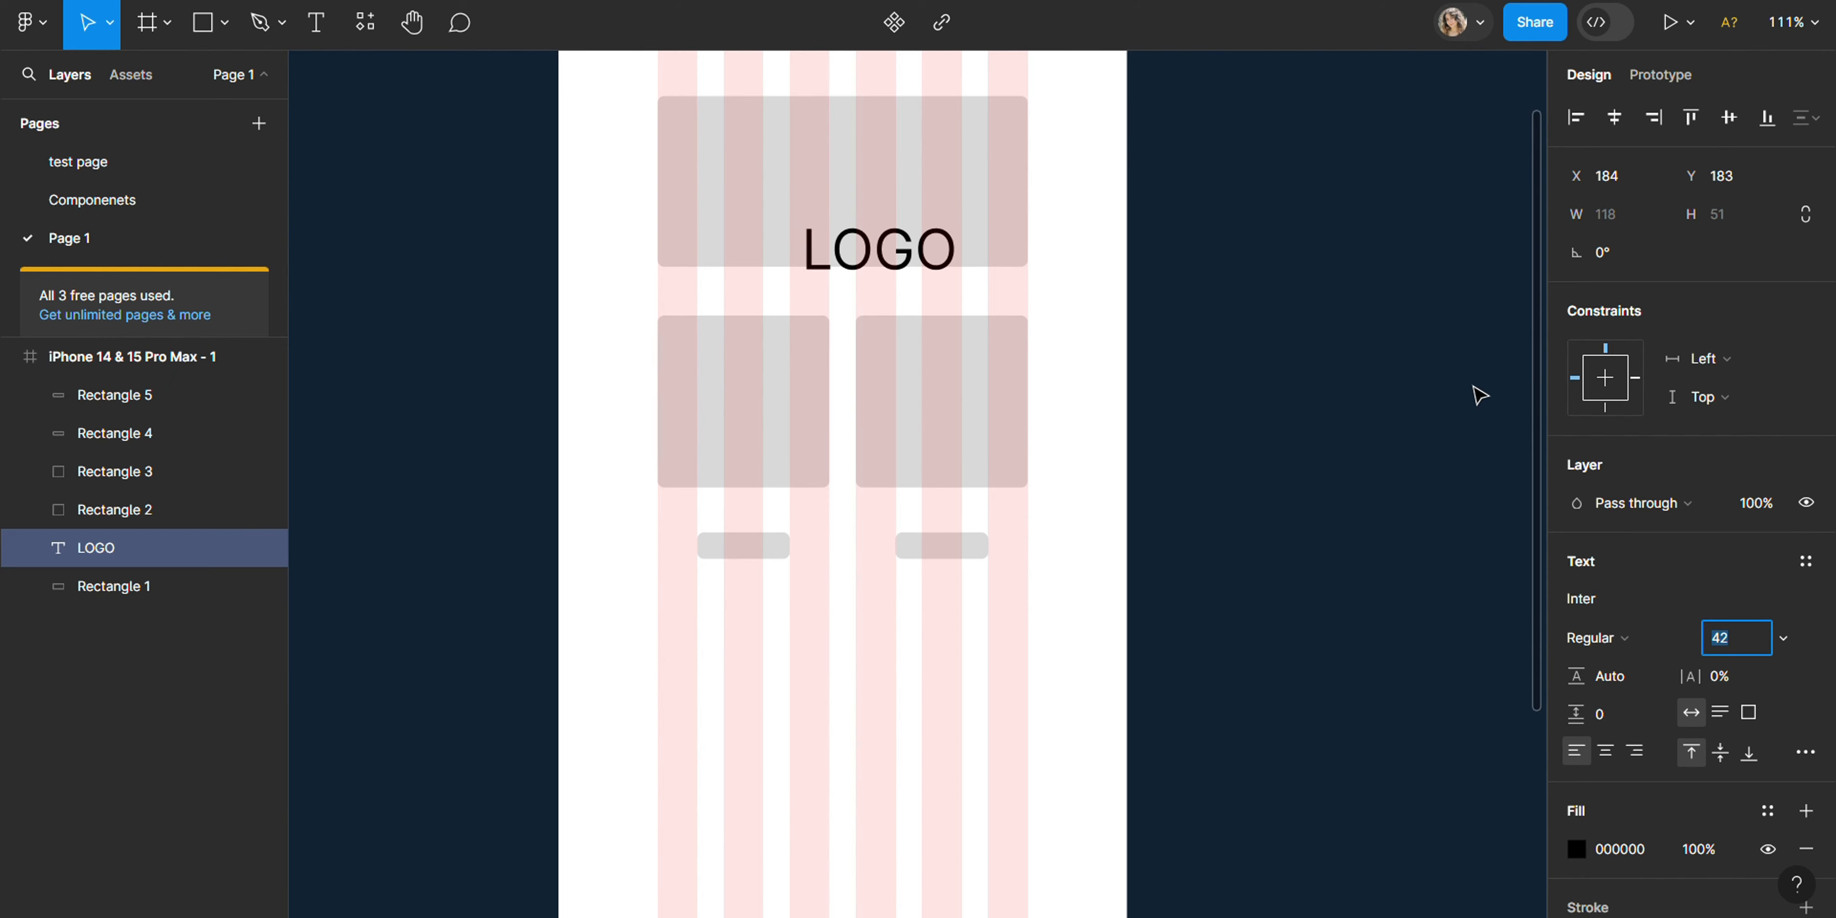
key(Escape)
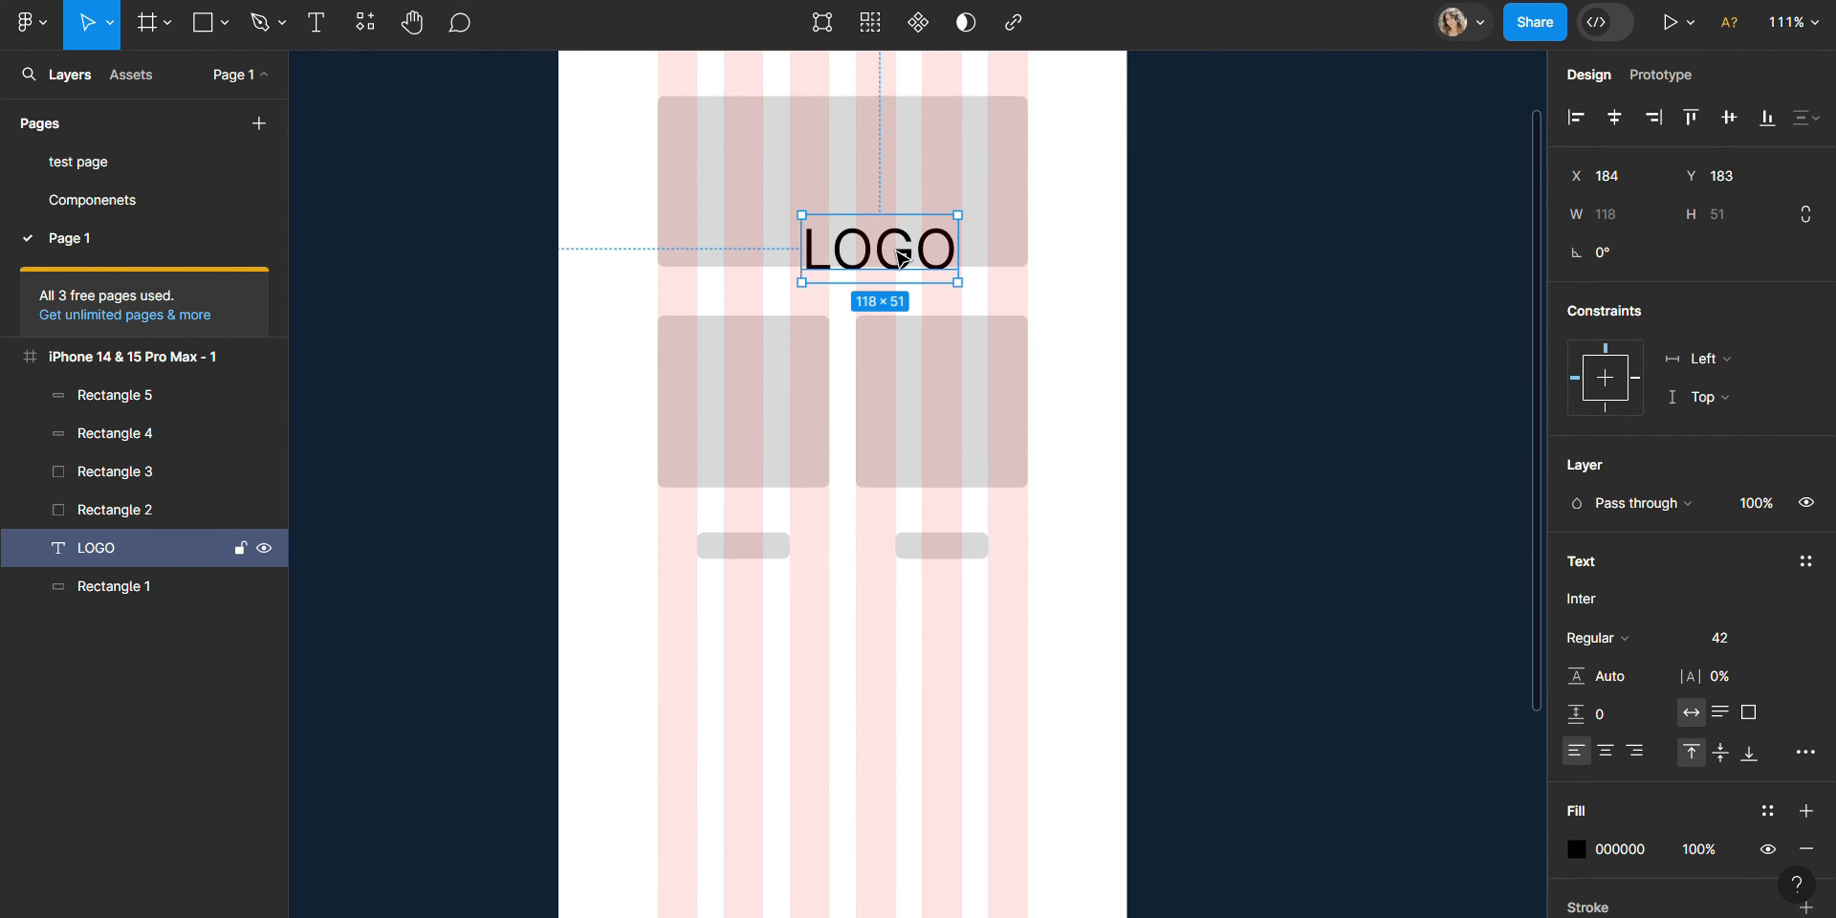
drag(901, 260, 862, 214)
click(743, 388)
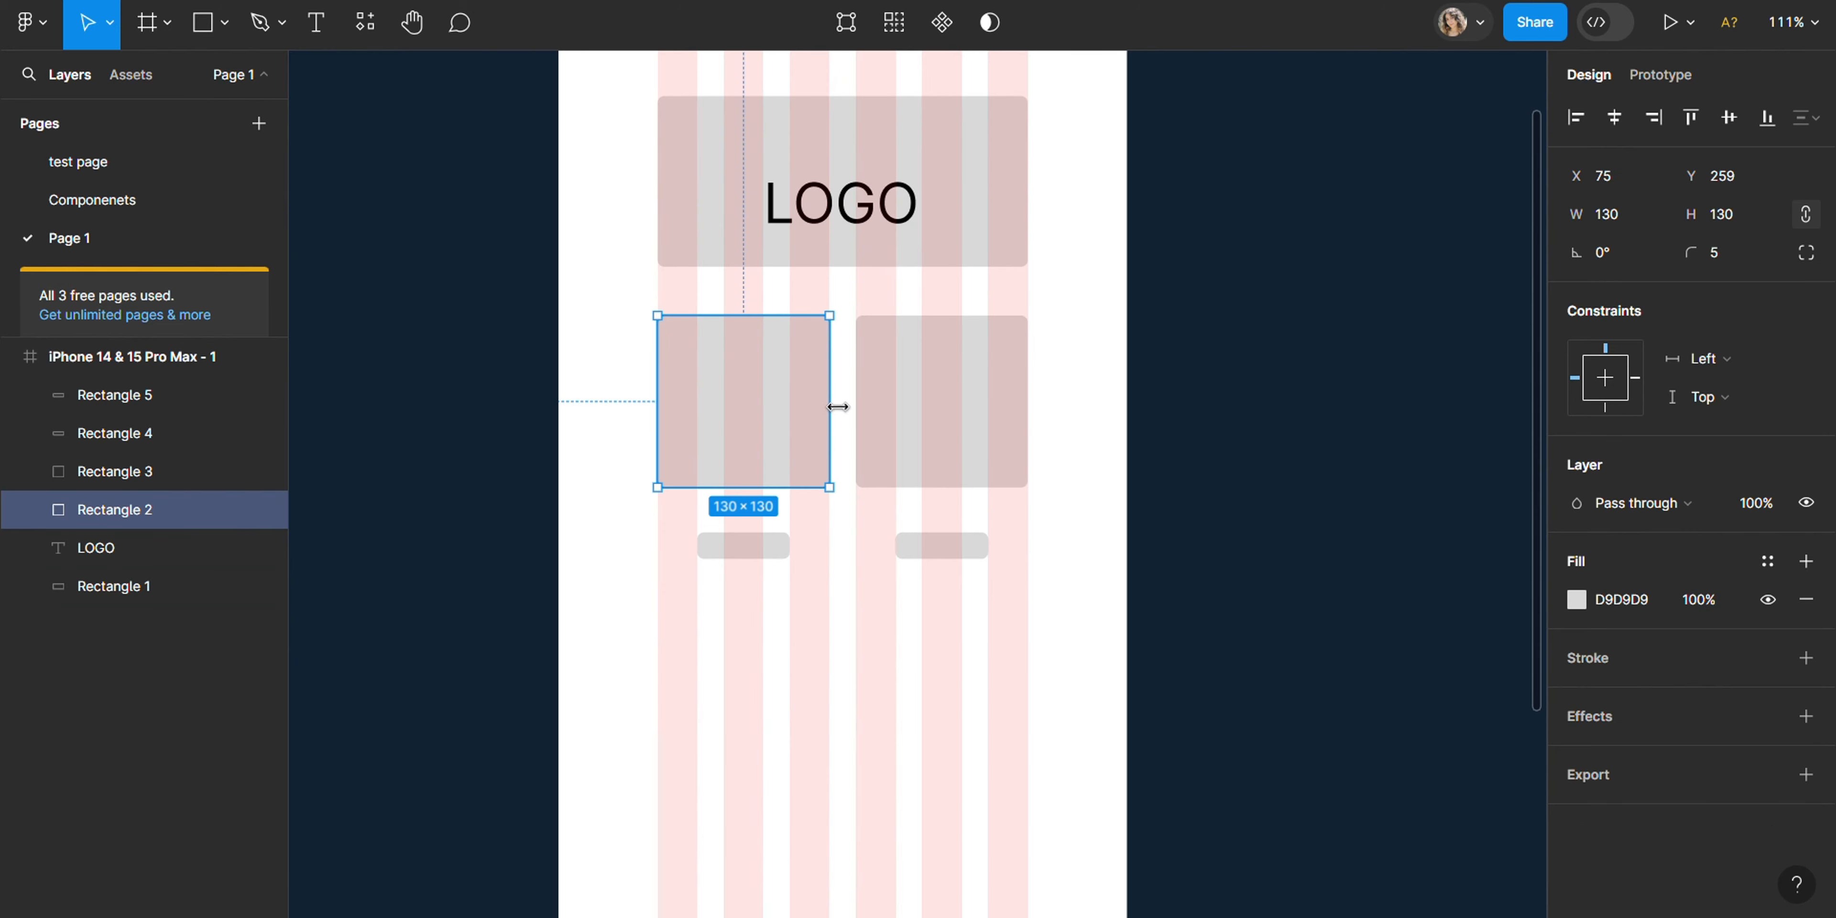
key(t)
click(740, 382)
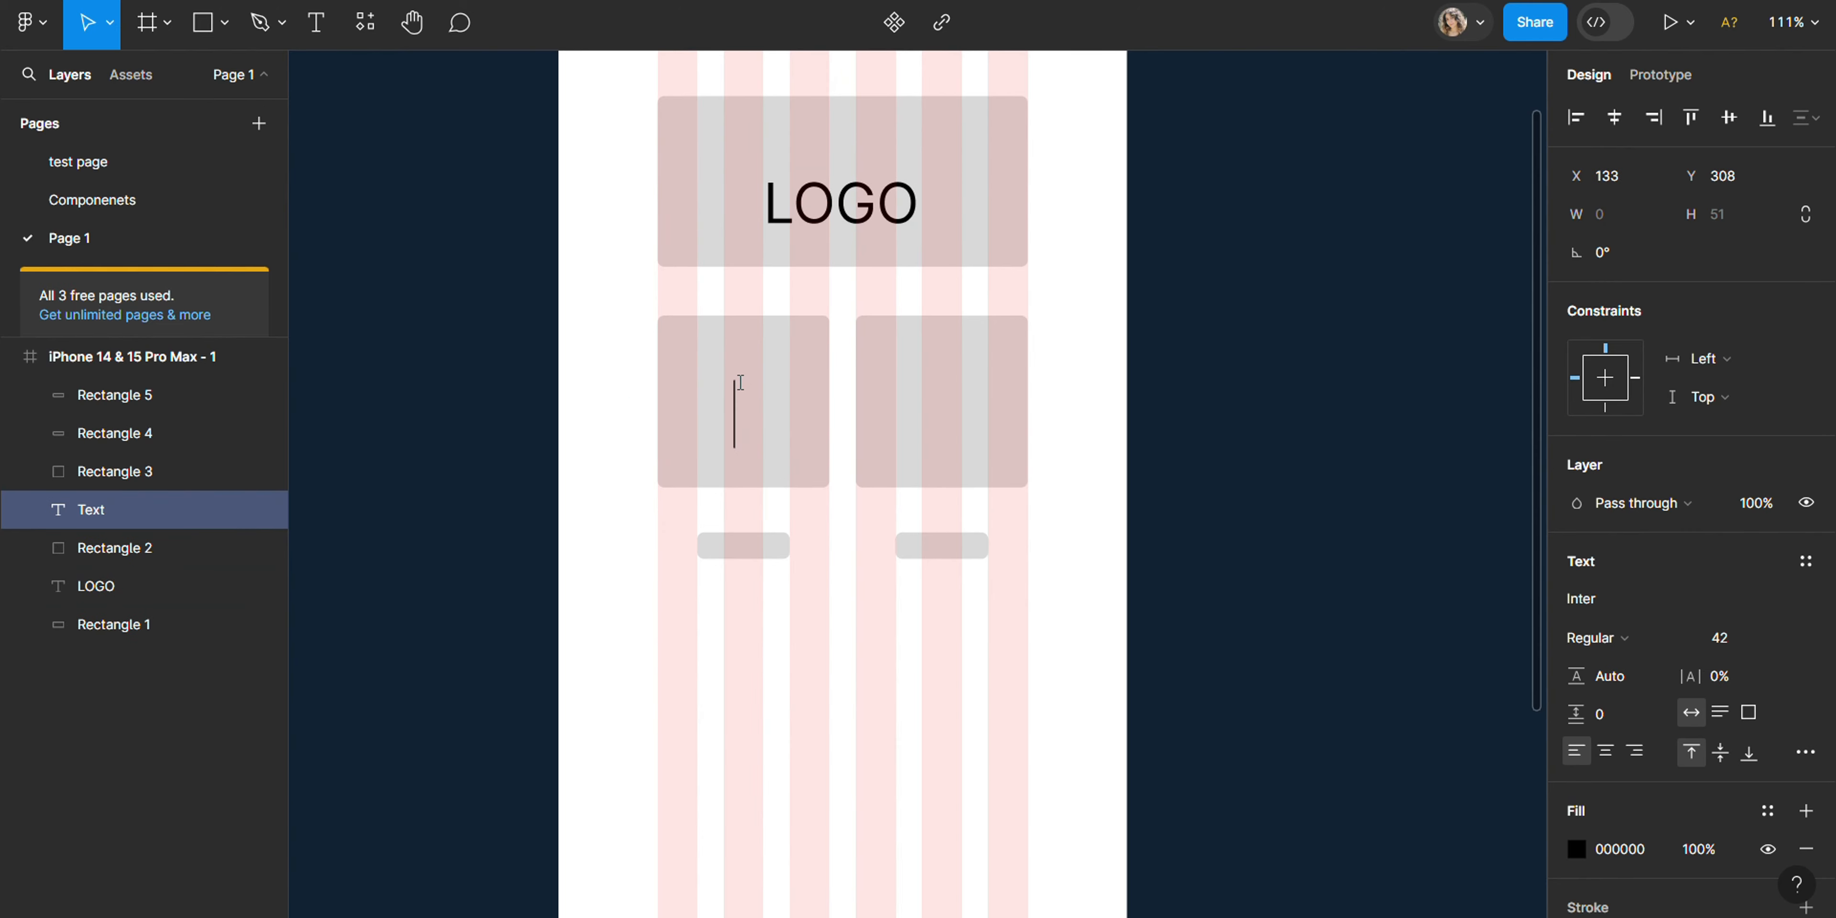
text(ORDER)
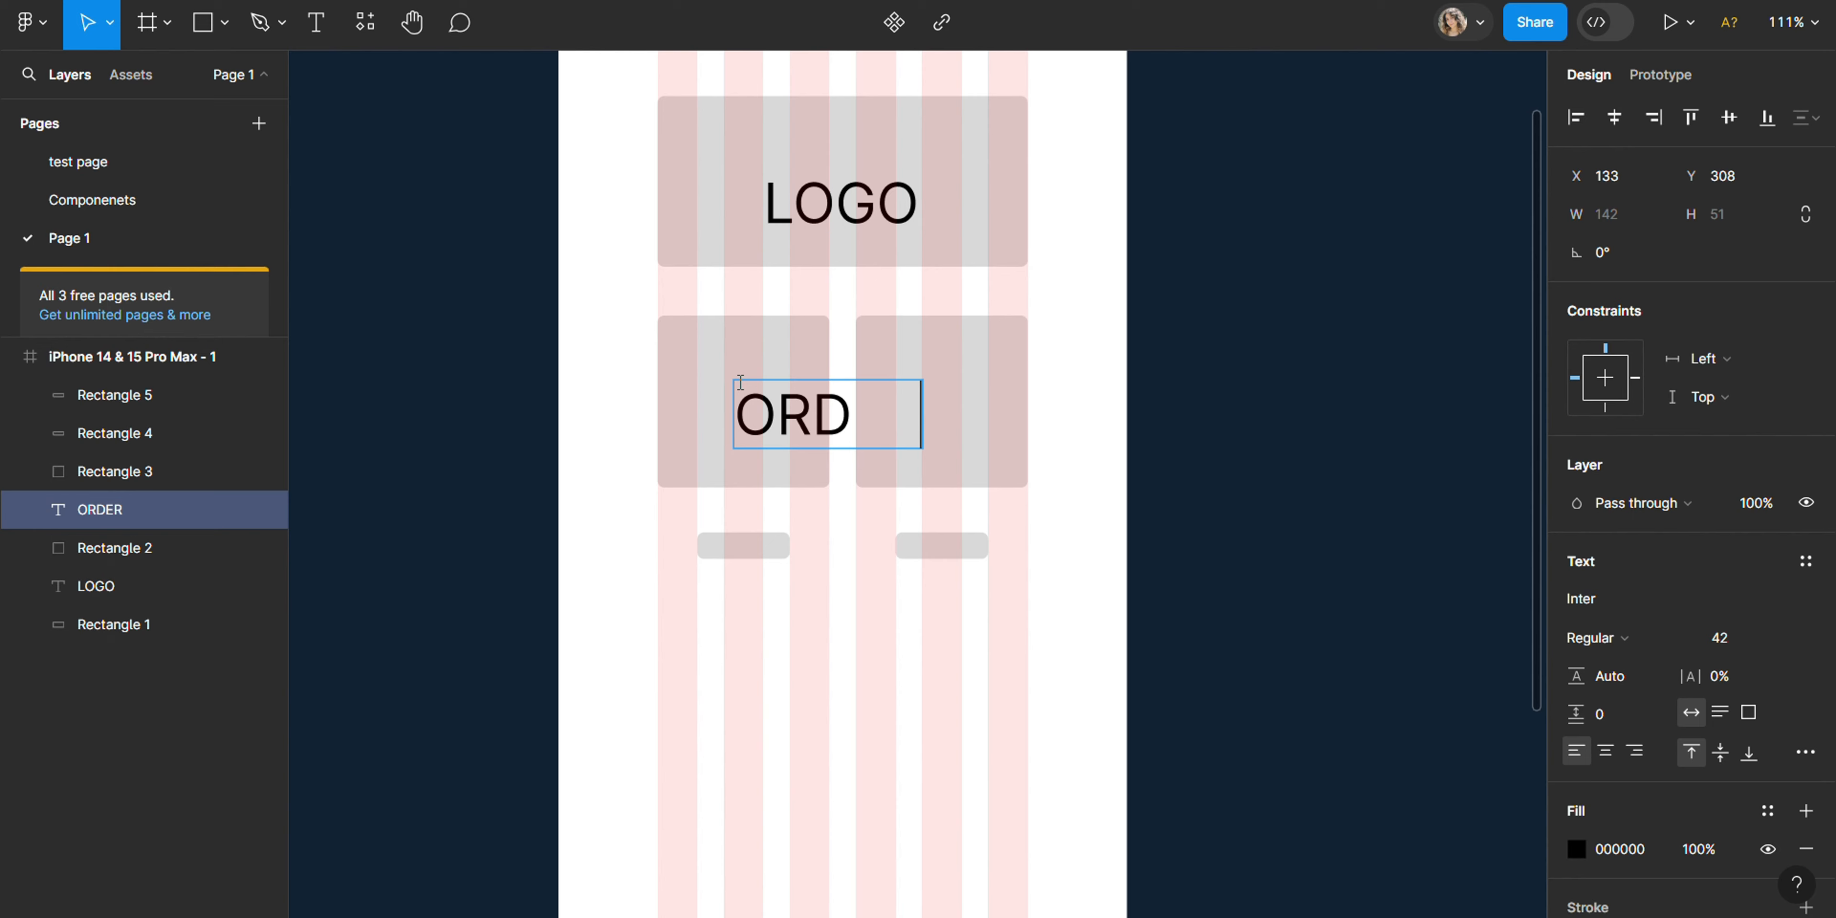
key(BackSpace)
key(BackSpace)
key(BackSpace)
key(BackSpace)
key(BackSpace)
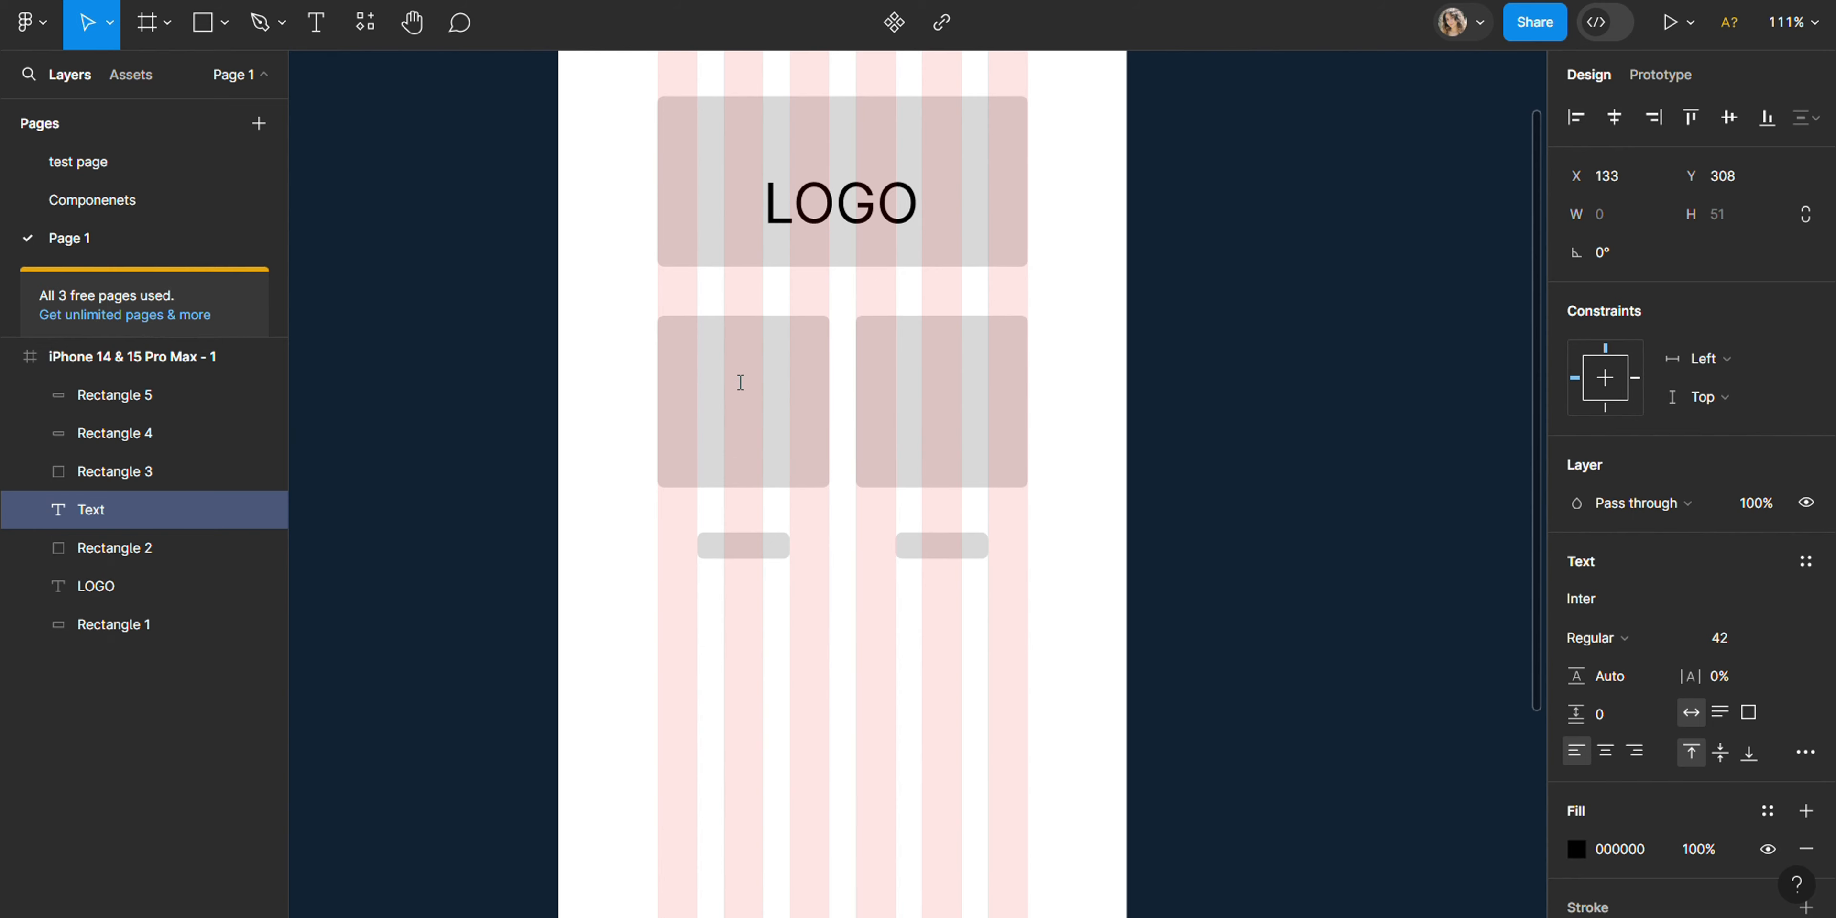
click(1751, 635)
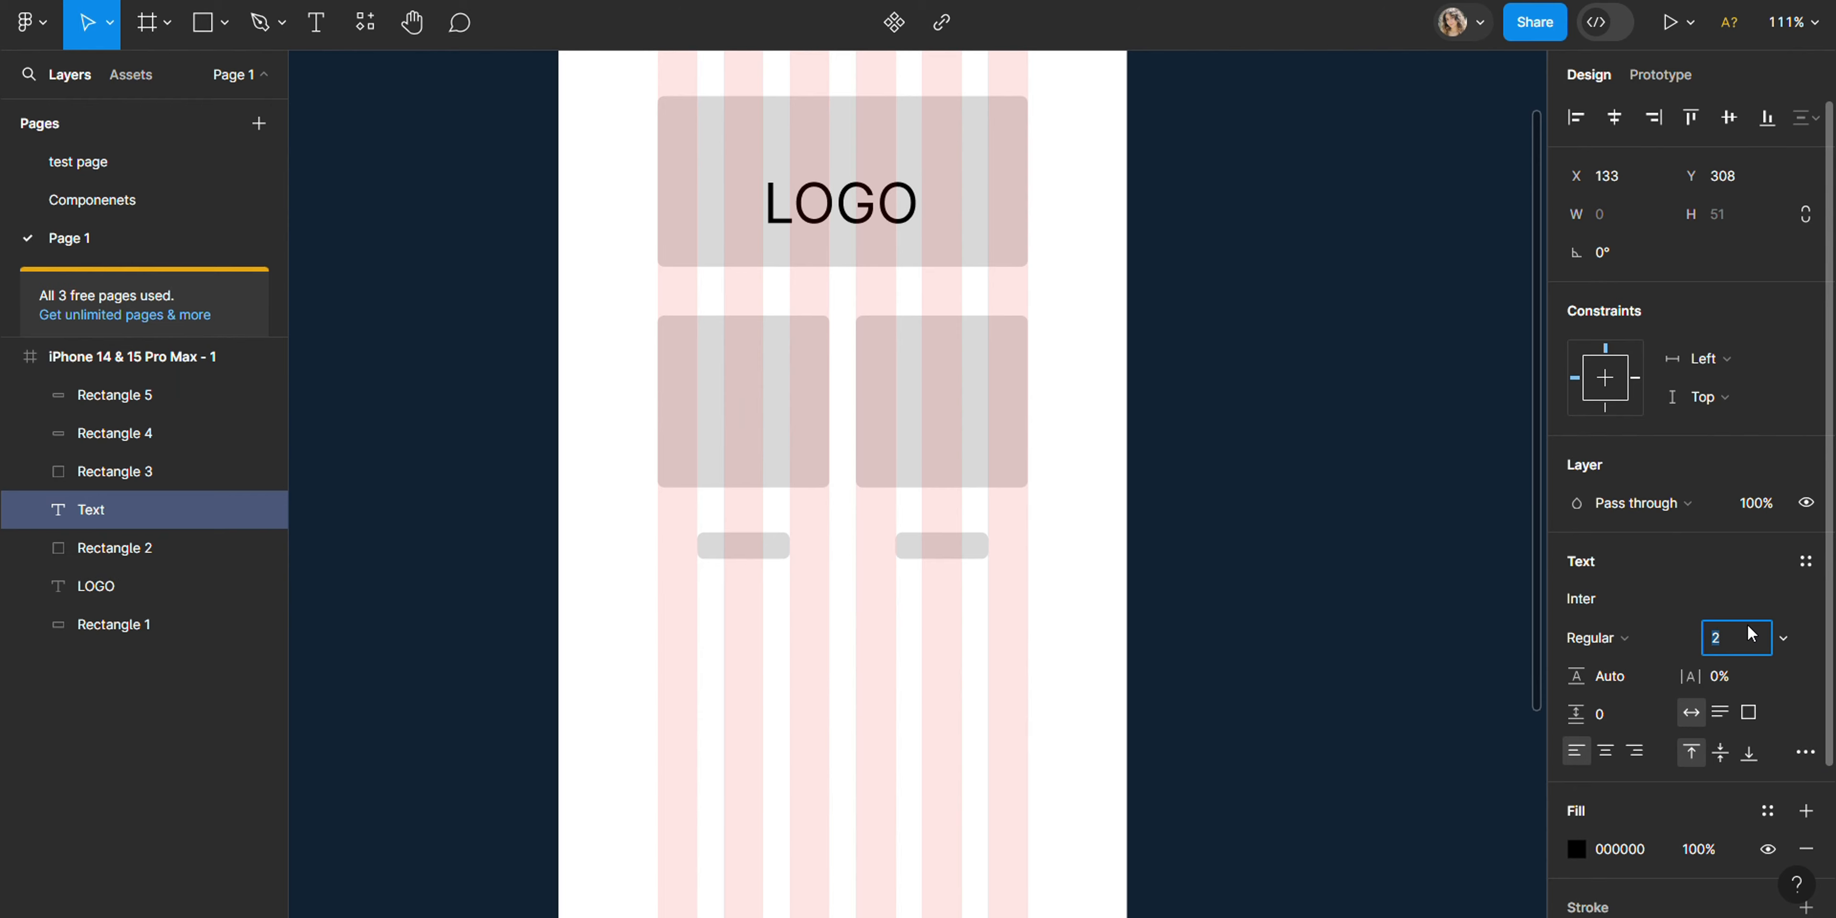
text(2)
click(754, 394)
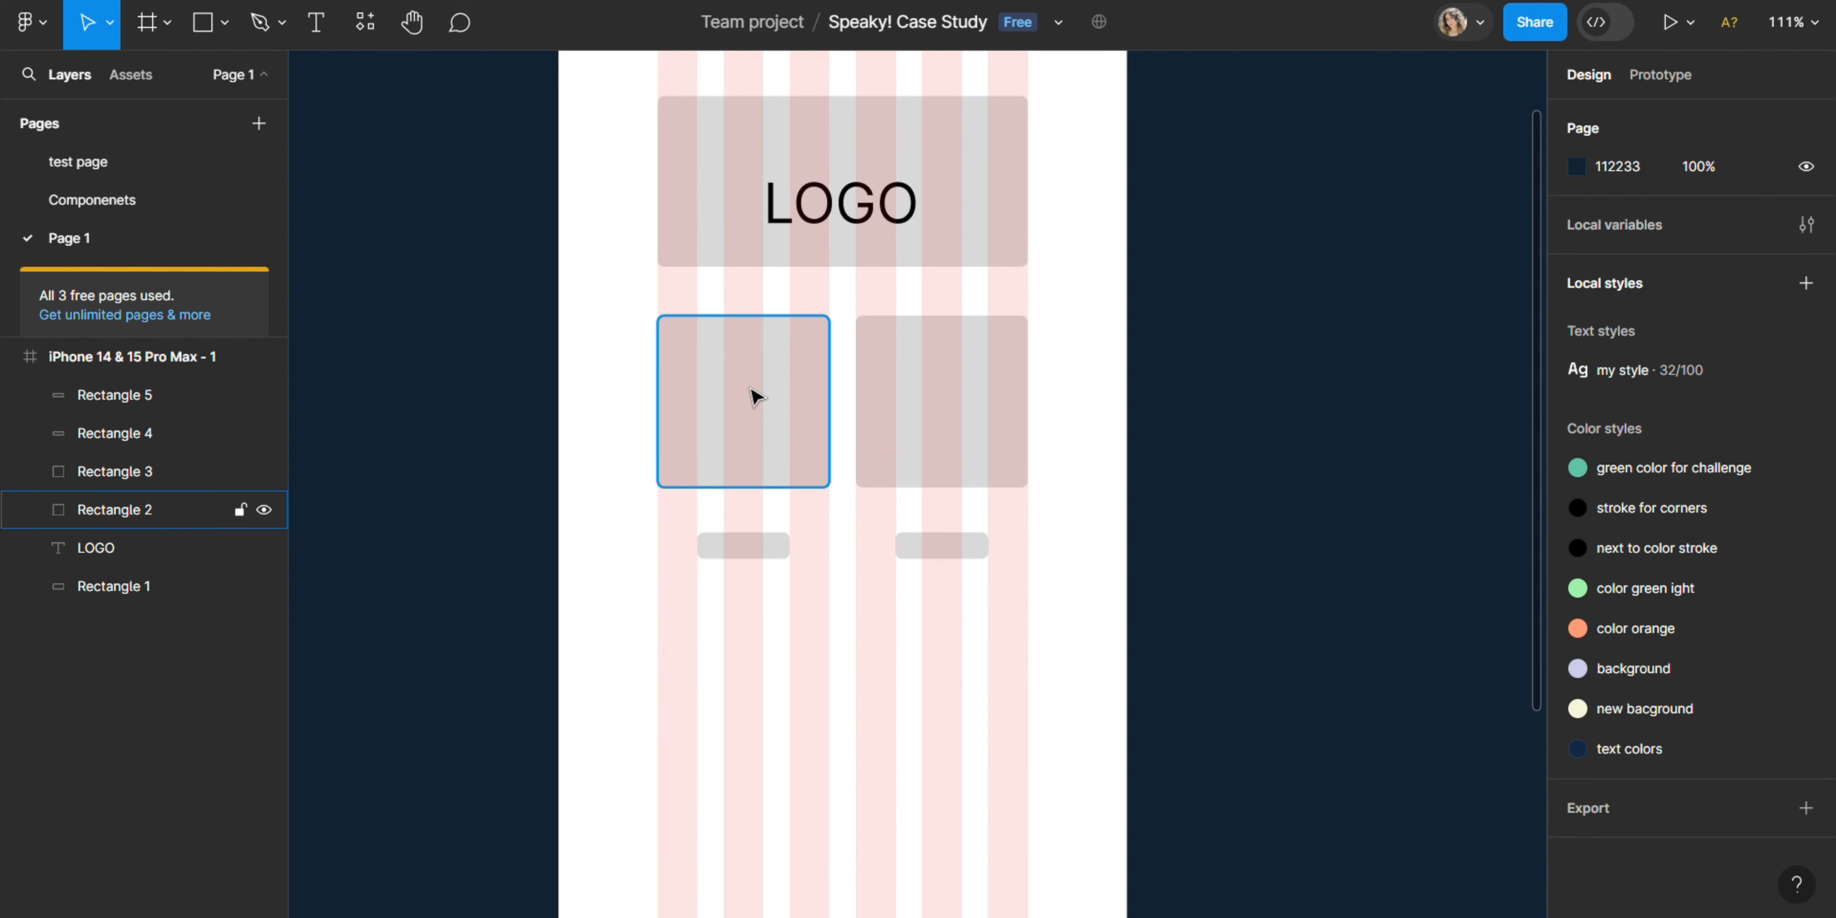
- Add the text "Pizza" on the first square below the logo rectangle
key(t)
click(709, 392)
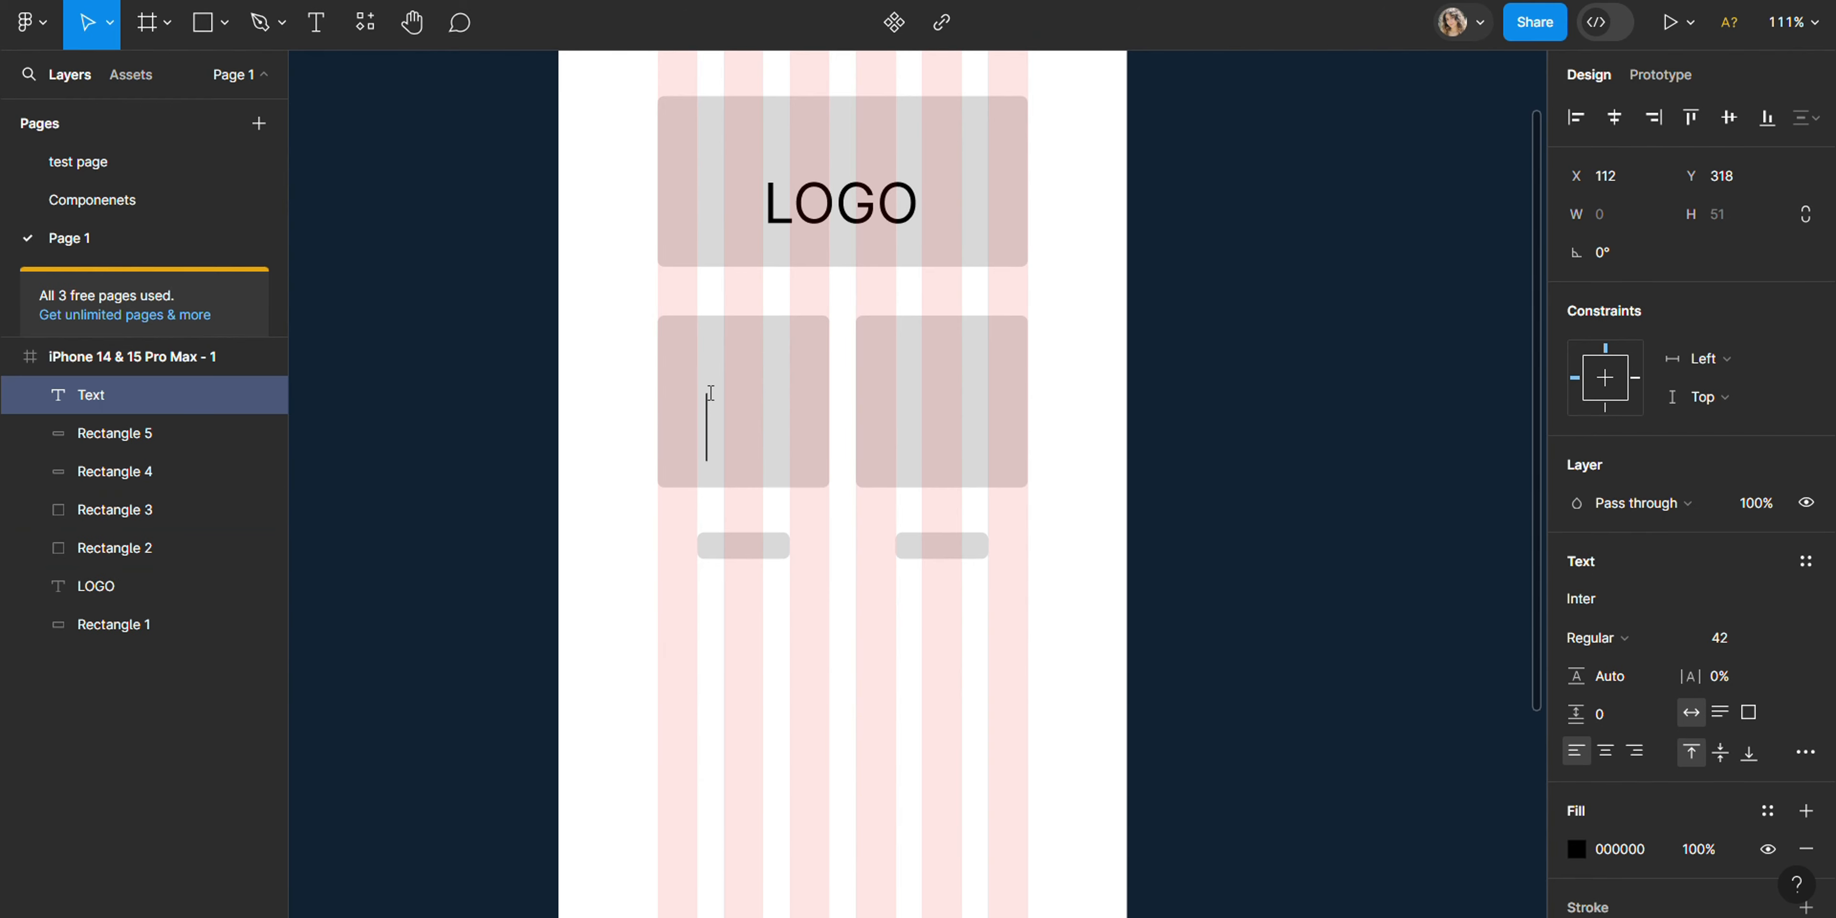
text(Pizza)
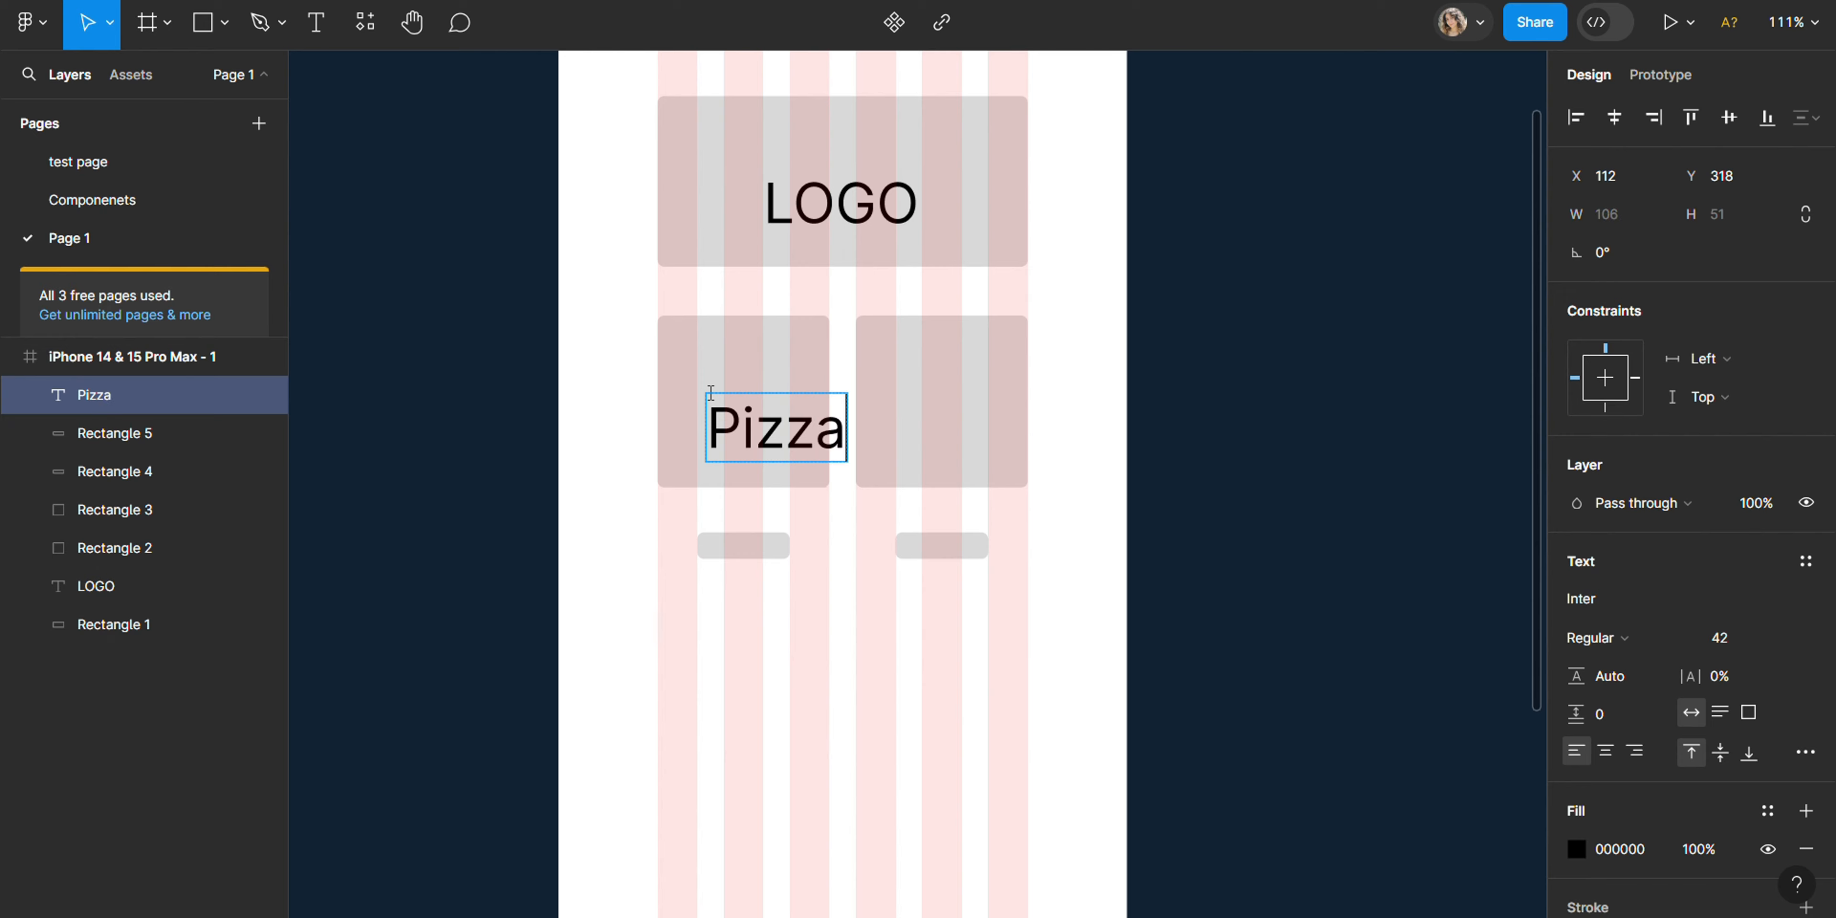
- Set the Pizza text's font size to 22
click(1727, 639)
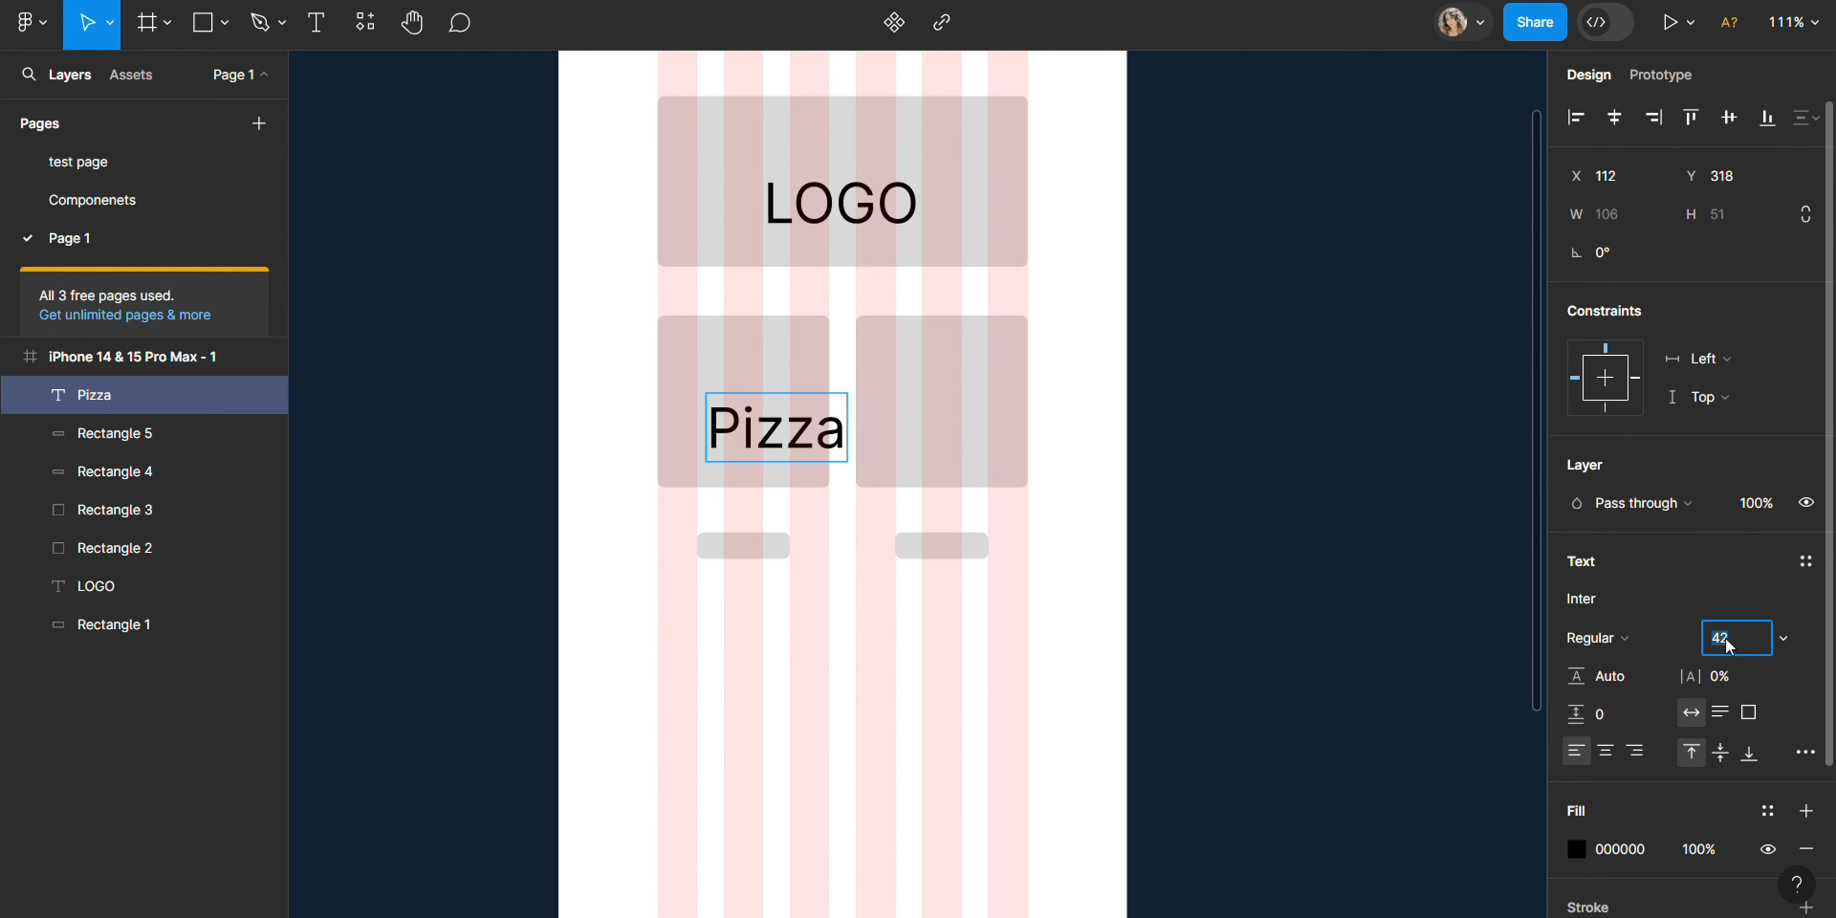
drag(843, 432, 706, 432)
click(1746, 638)
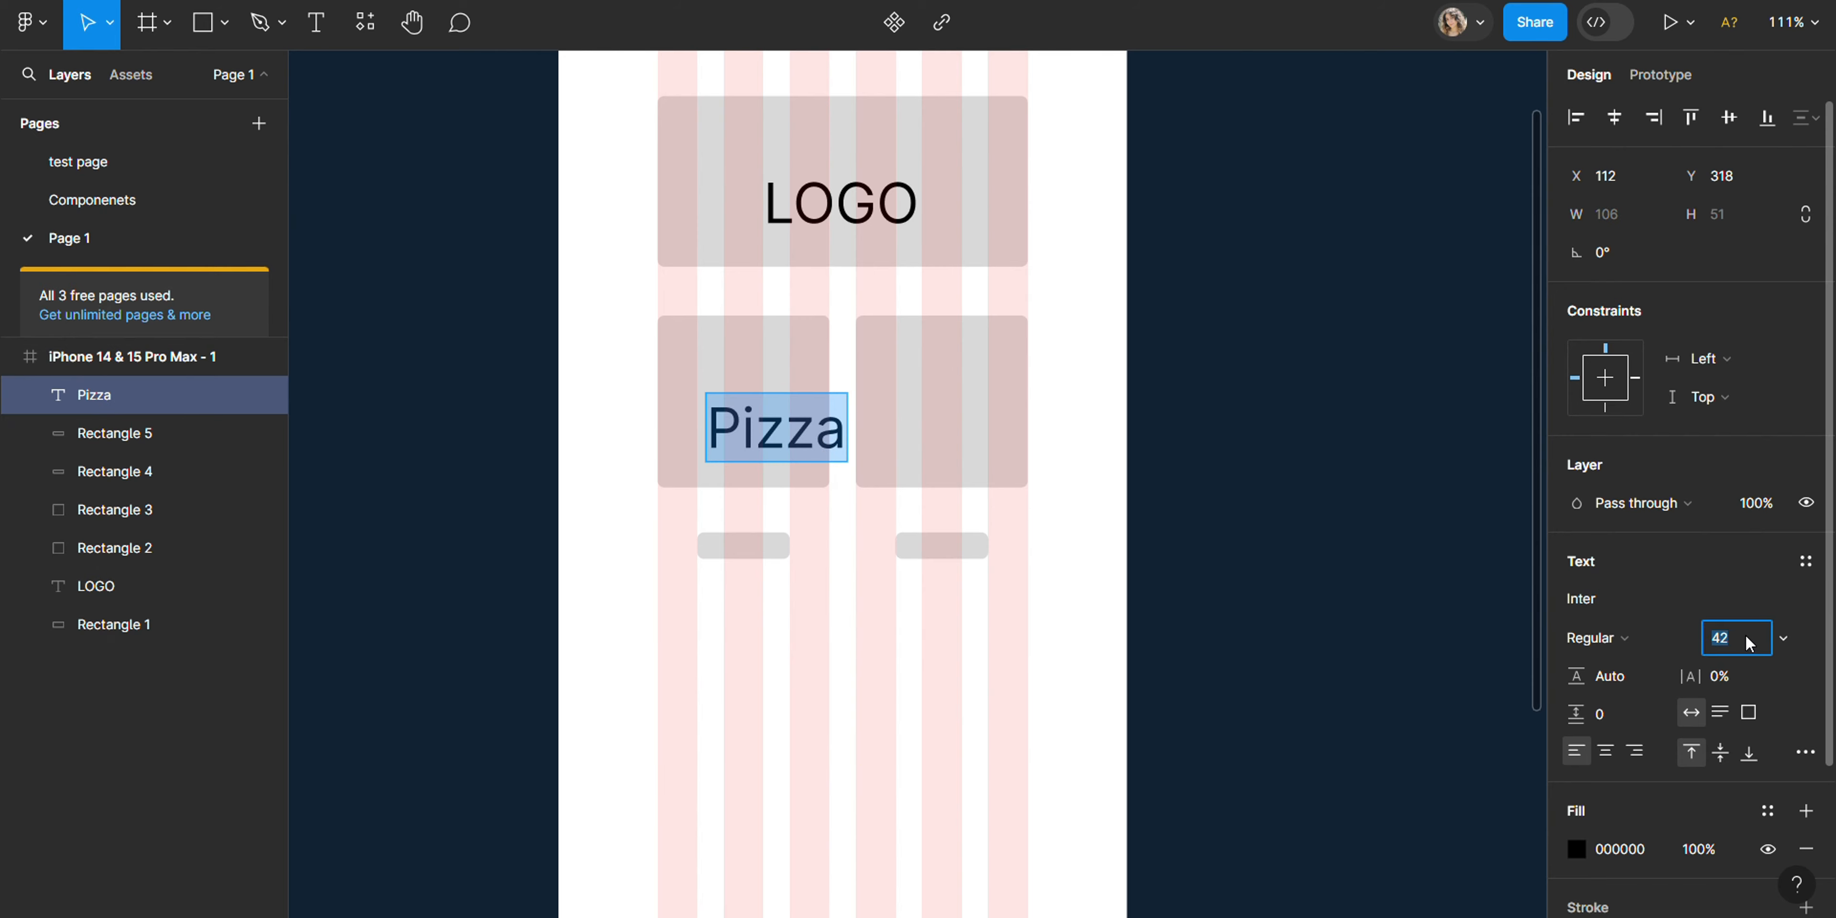
text(32)
key(Return)
text(22)
key(Return)
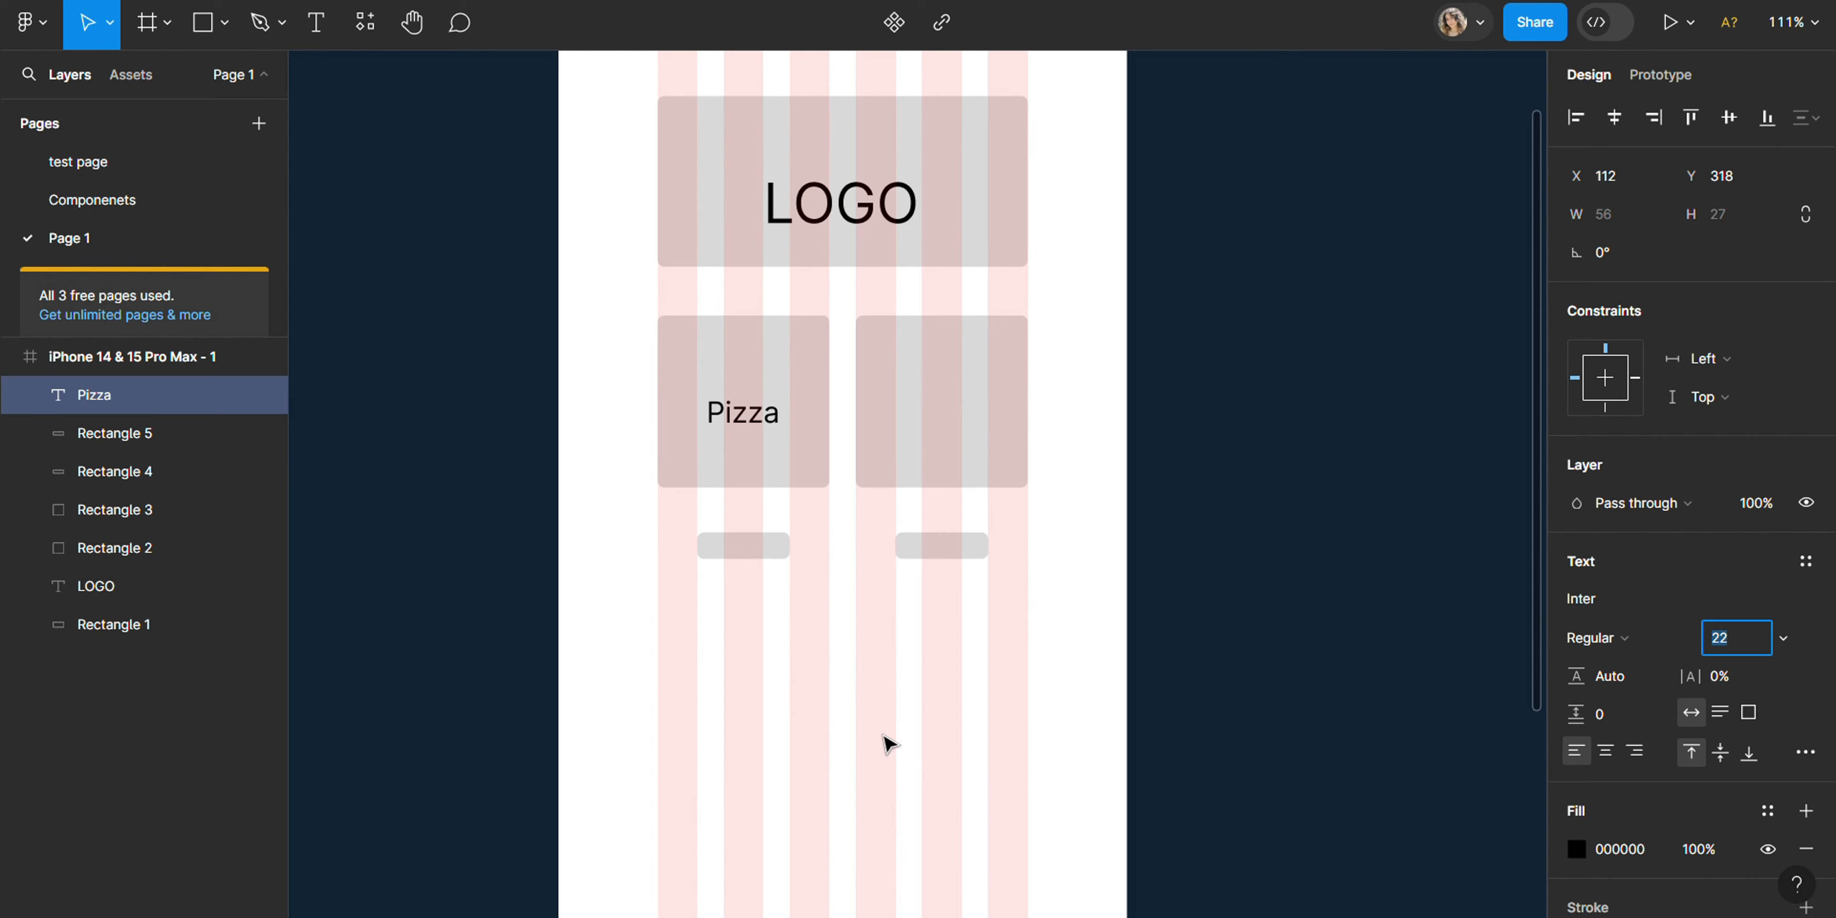
- Move the Pizza text to the lower part of its square and duplicate it at the same height on the other square
key(Escape)
drag(759, 416, 953, 475)
click(1303, 471)
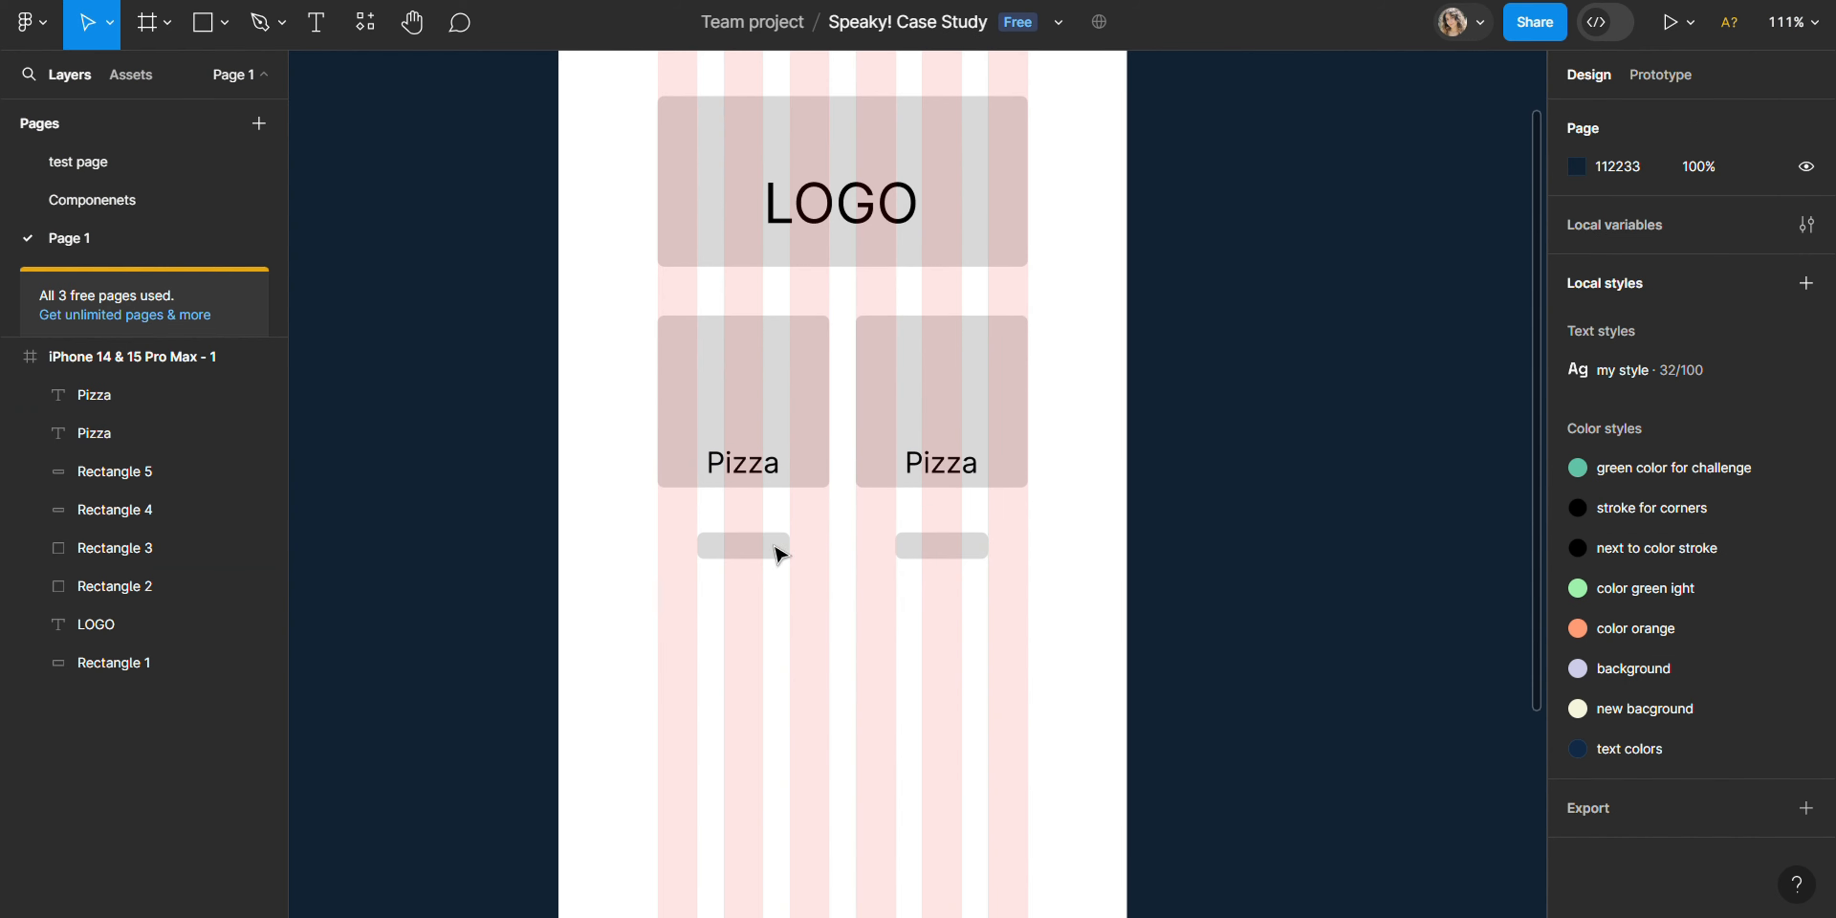
- Add the text "order" at the small rounded button below the first square
click(777, 547)
key(t)
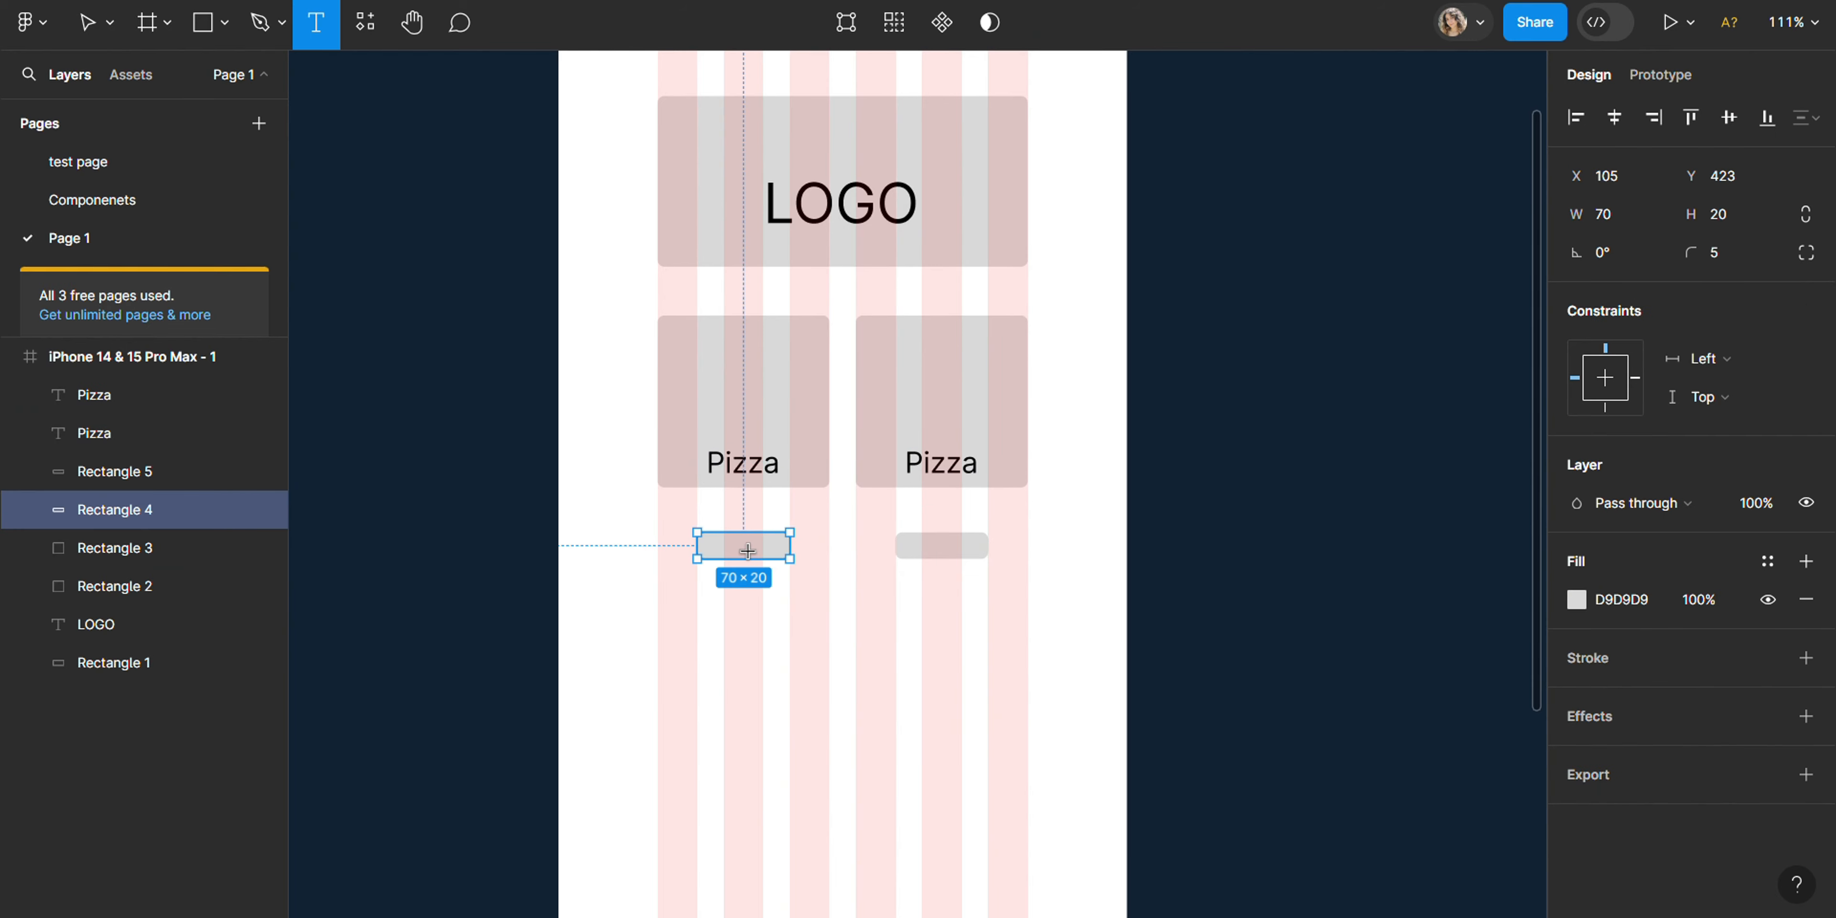
click(749, 550)
text(order)
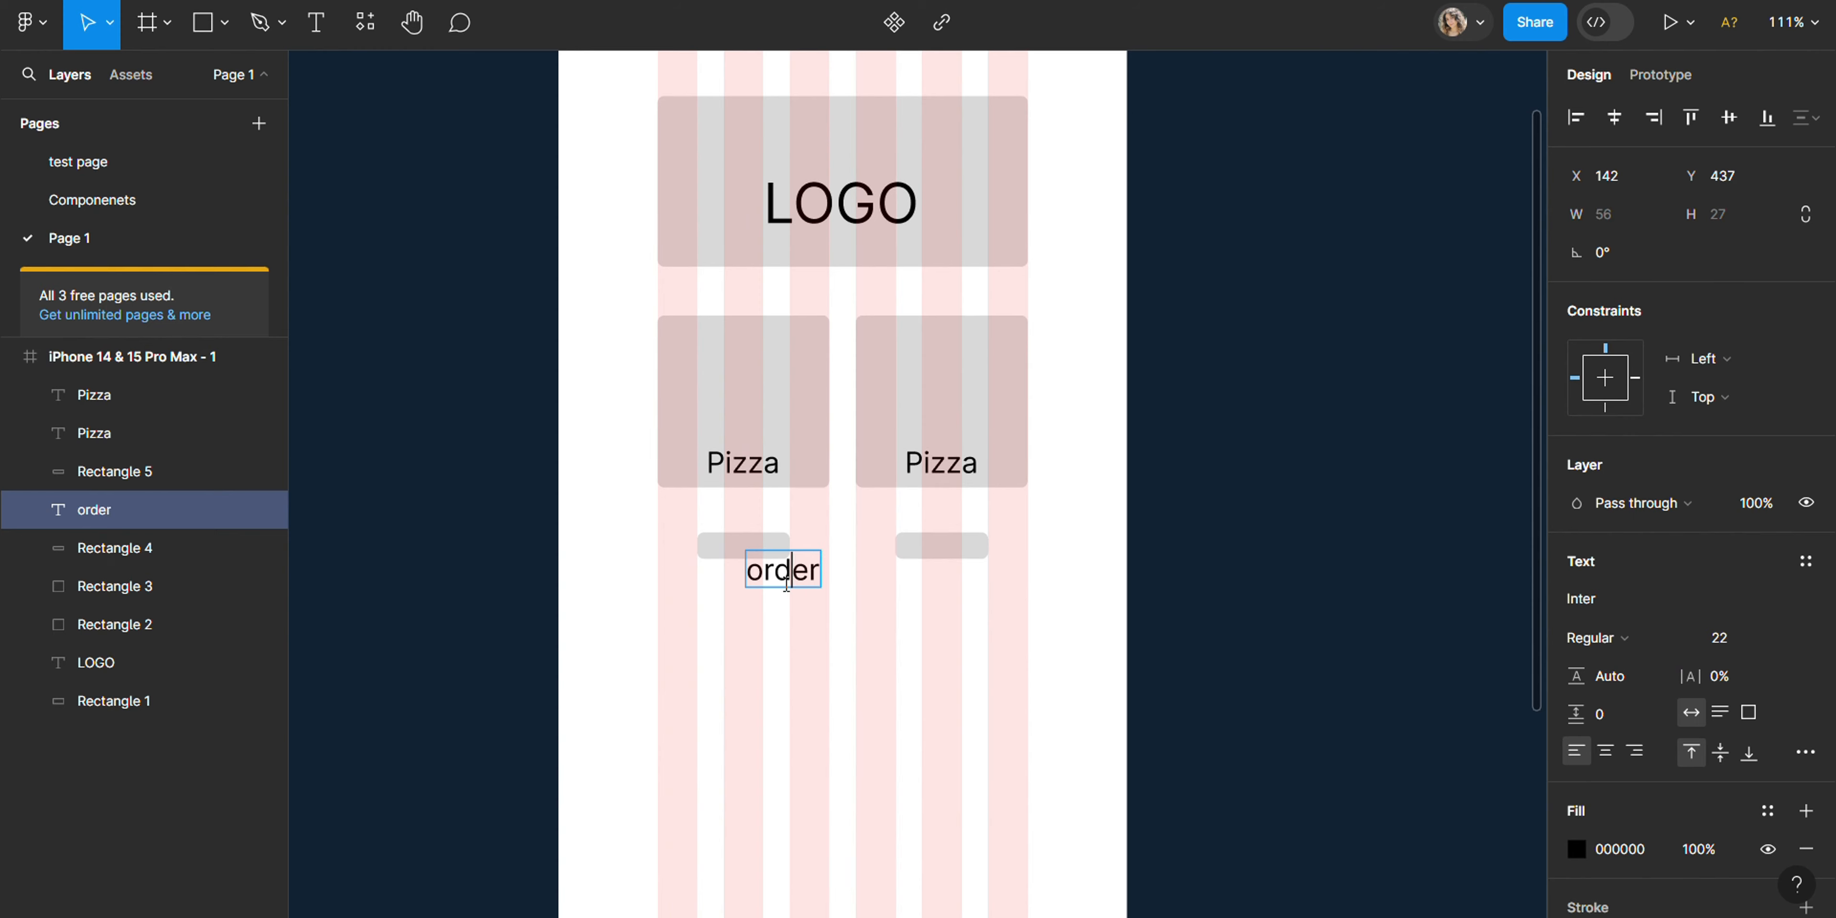
- Set the order text's font size to 12
key(ctrl+a)
click(1725, 638)
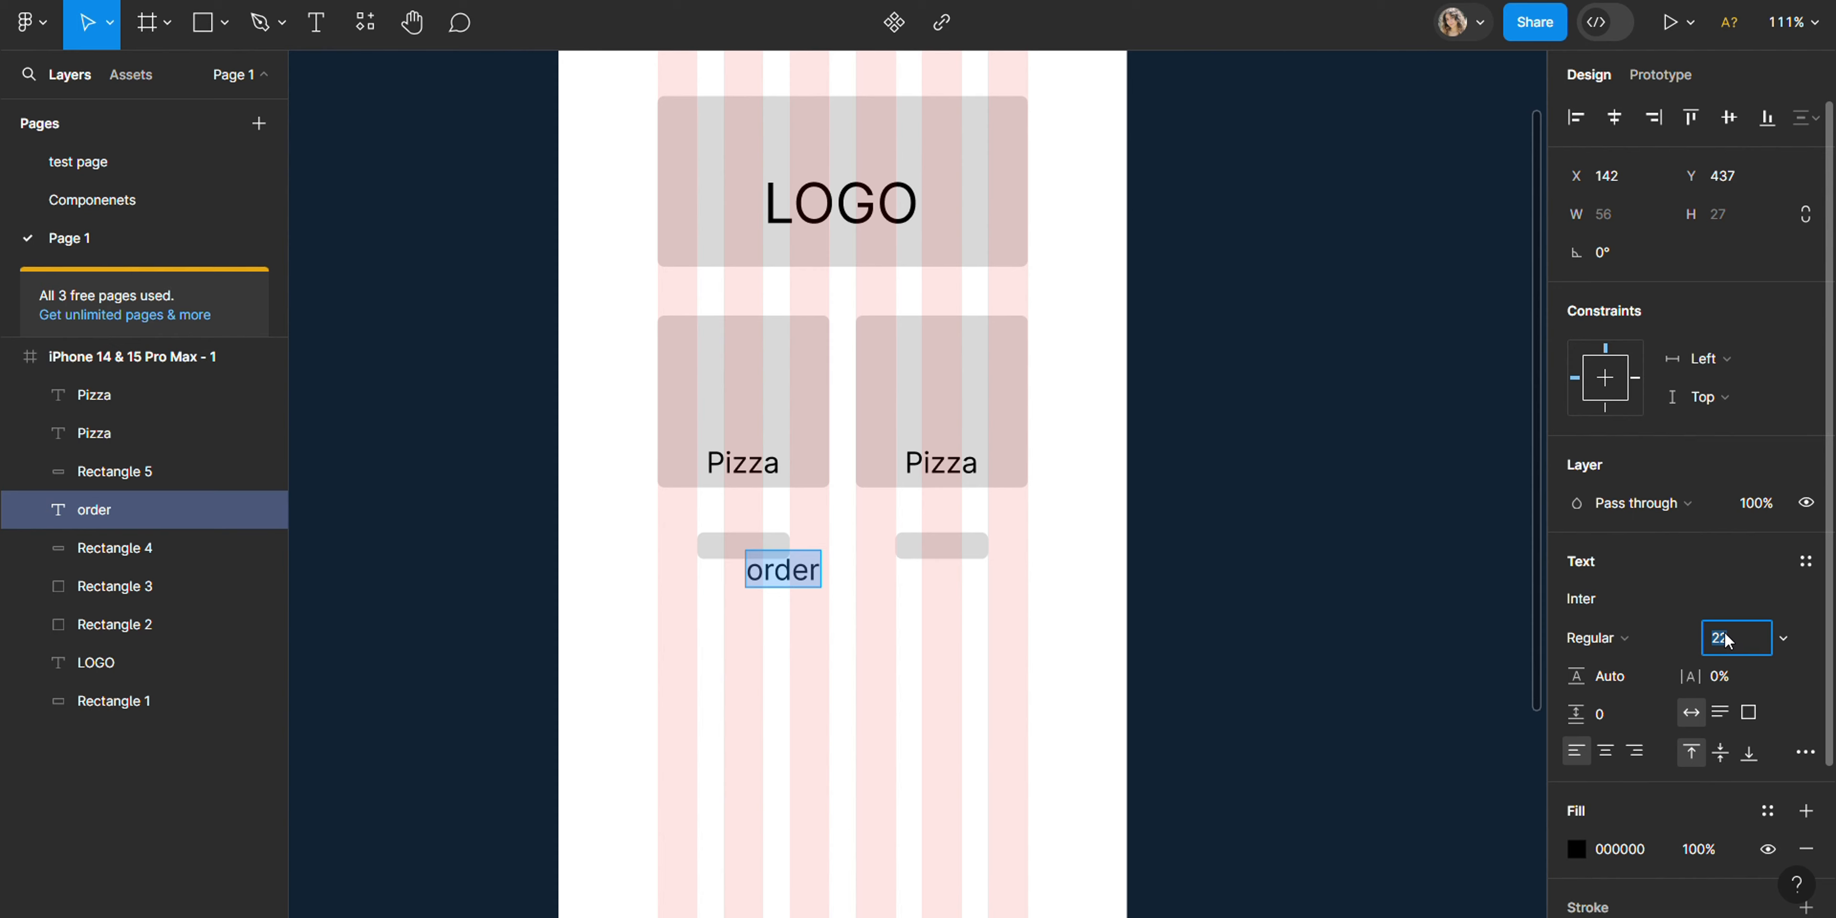
text(12)
key(Return)
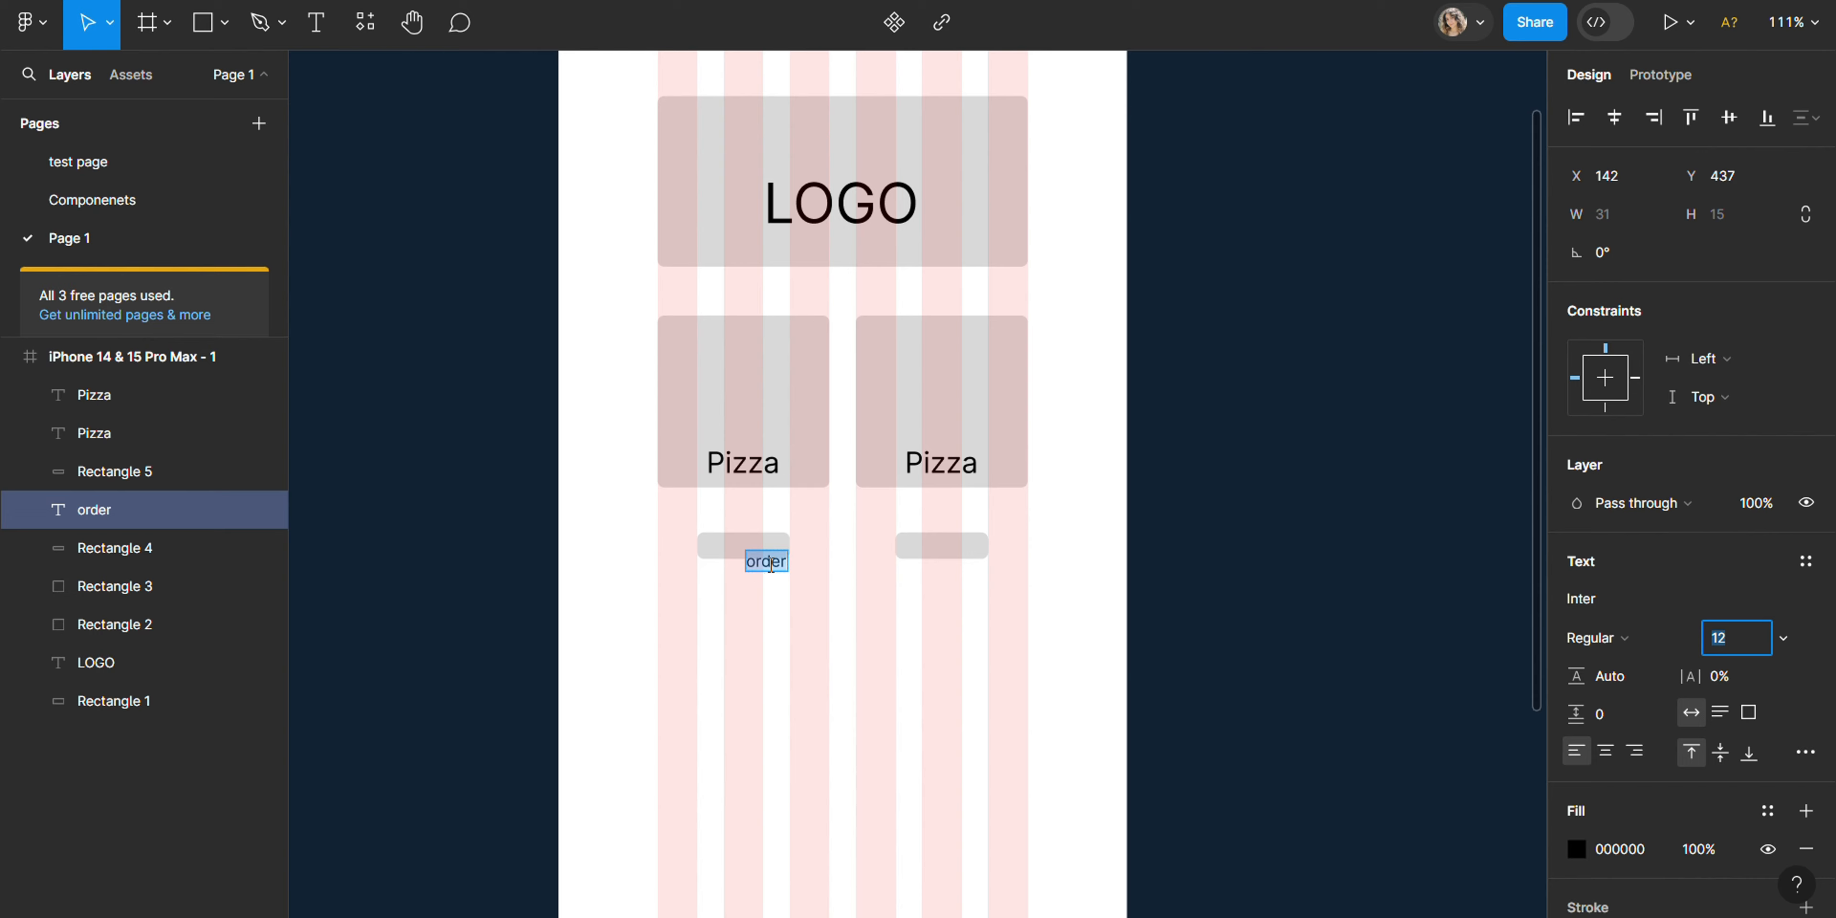
- Place the order label on the first button and a copy on the second button, bringing the copy to the front
drag(780, 568, 953, 556)
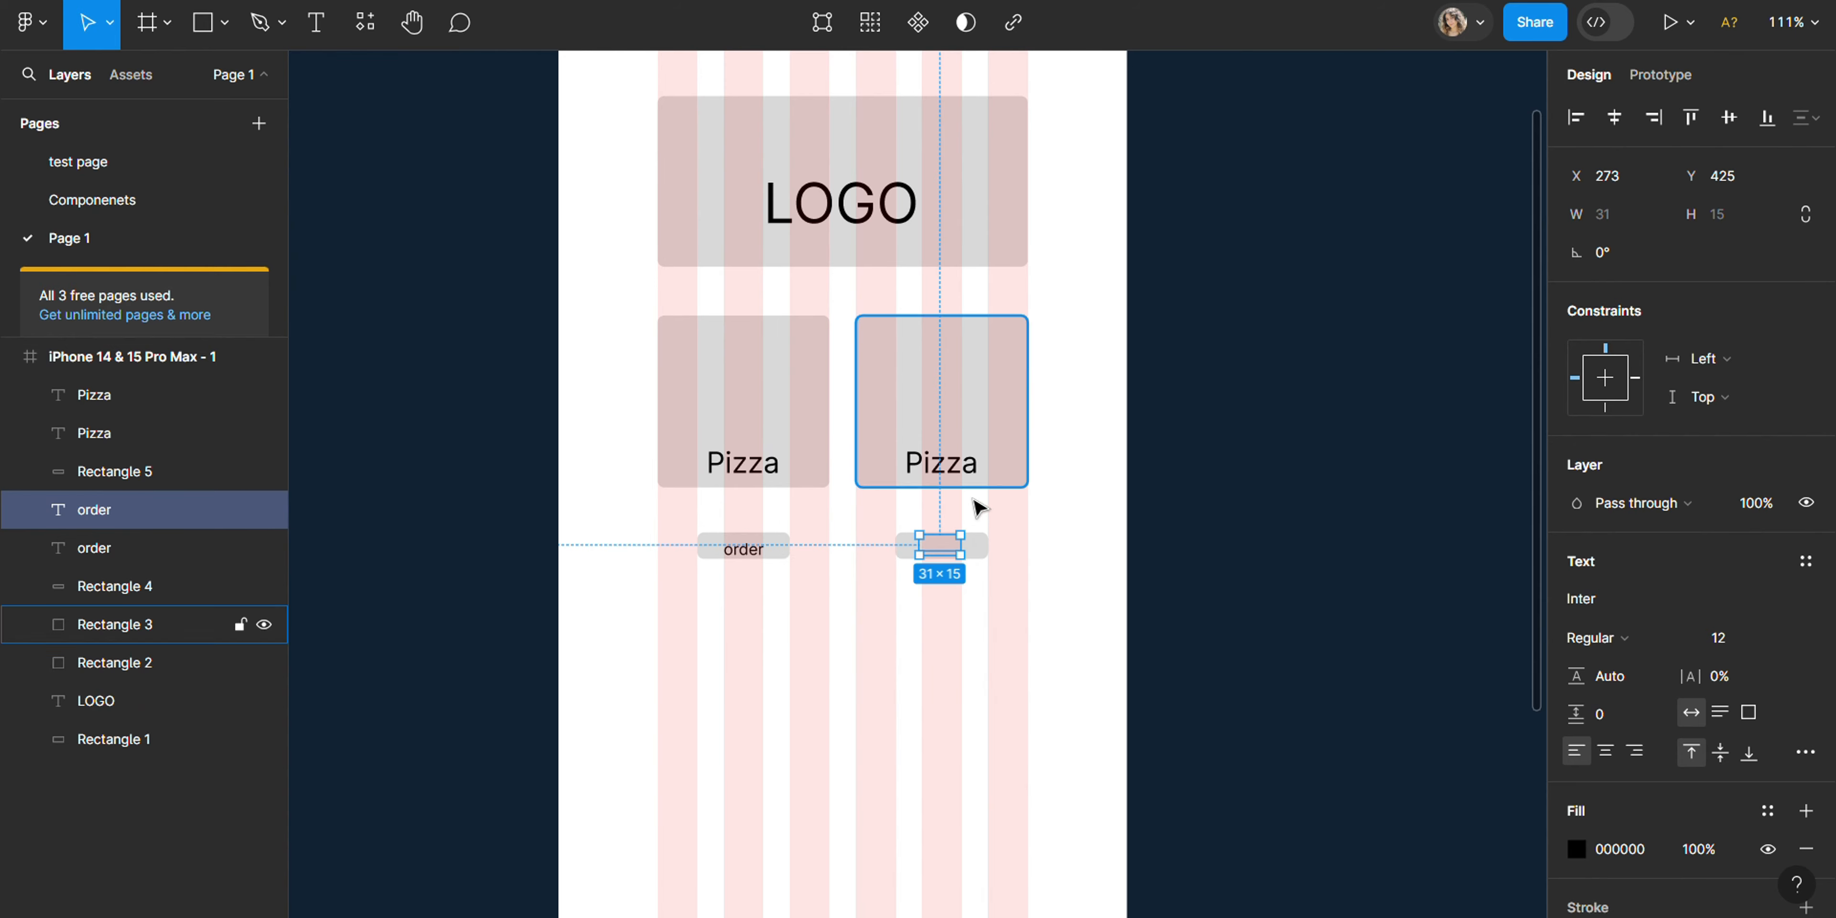
right_click(146, 511)
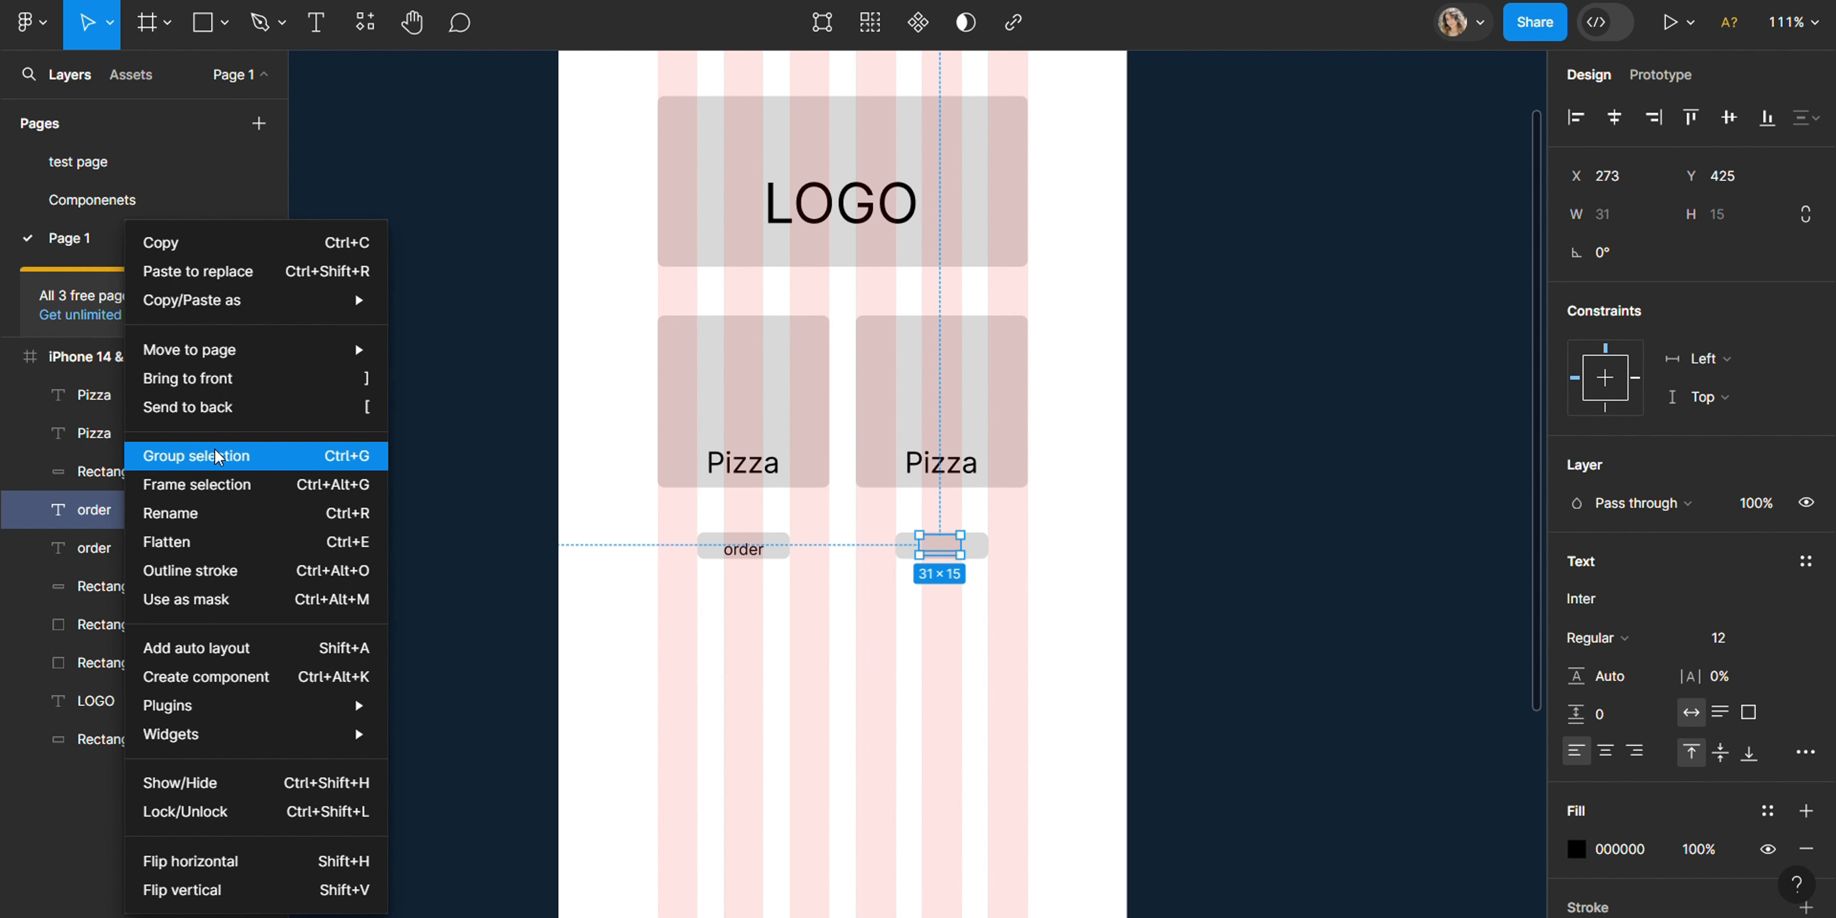
click(223, 385)
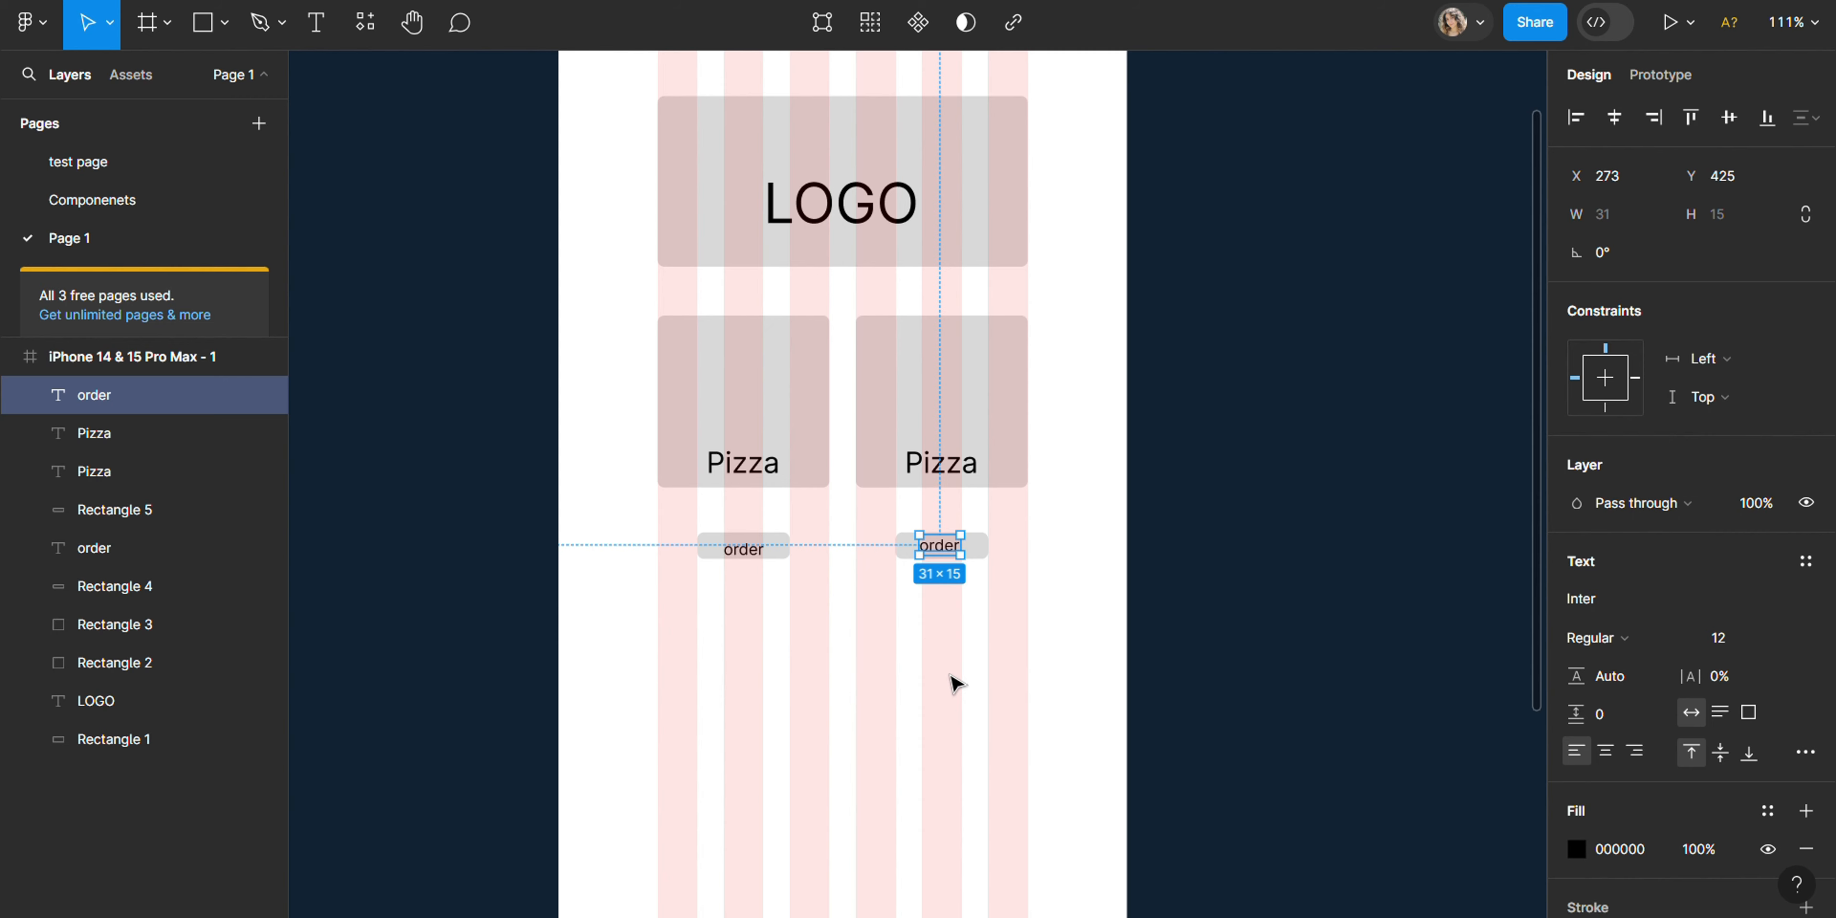
click(1341, 401)
- Switch to Flaticon and check the download formats offered for the first menu icon in the menu search results
scroll(887, 583, down, 3)
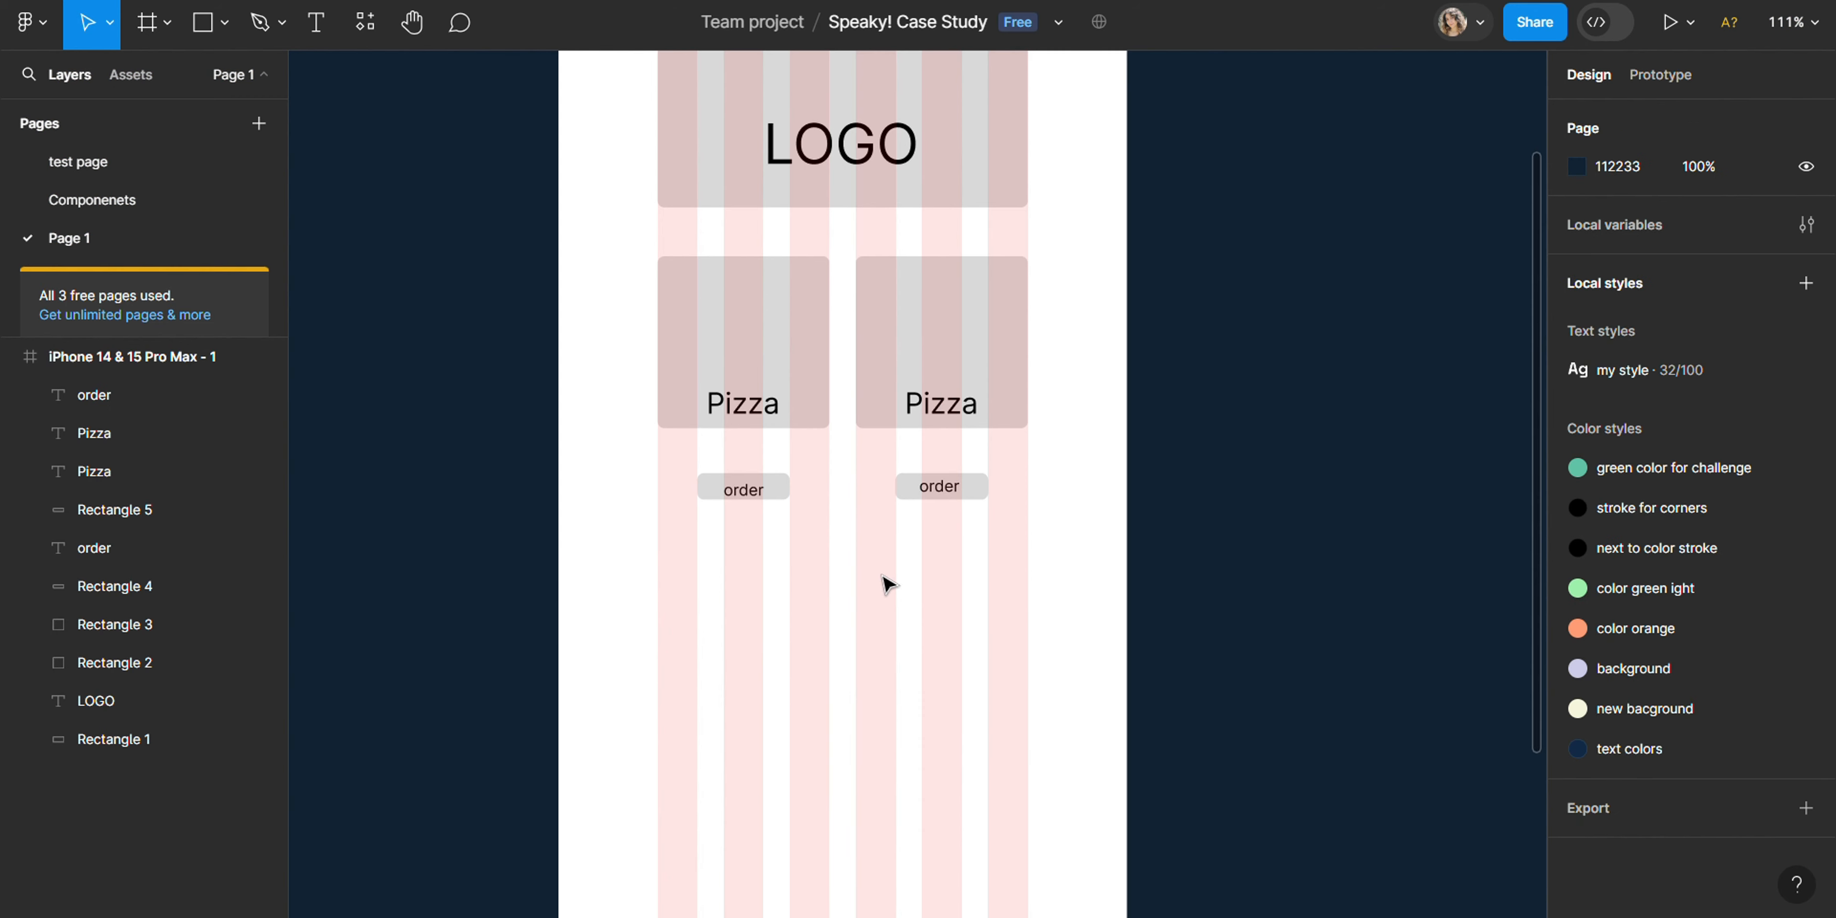
scroll(887, 583, down, 5)
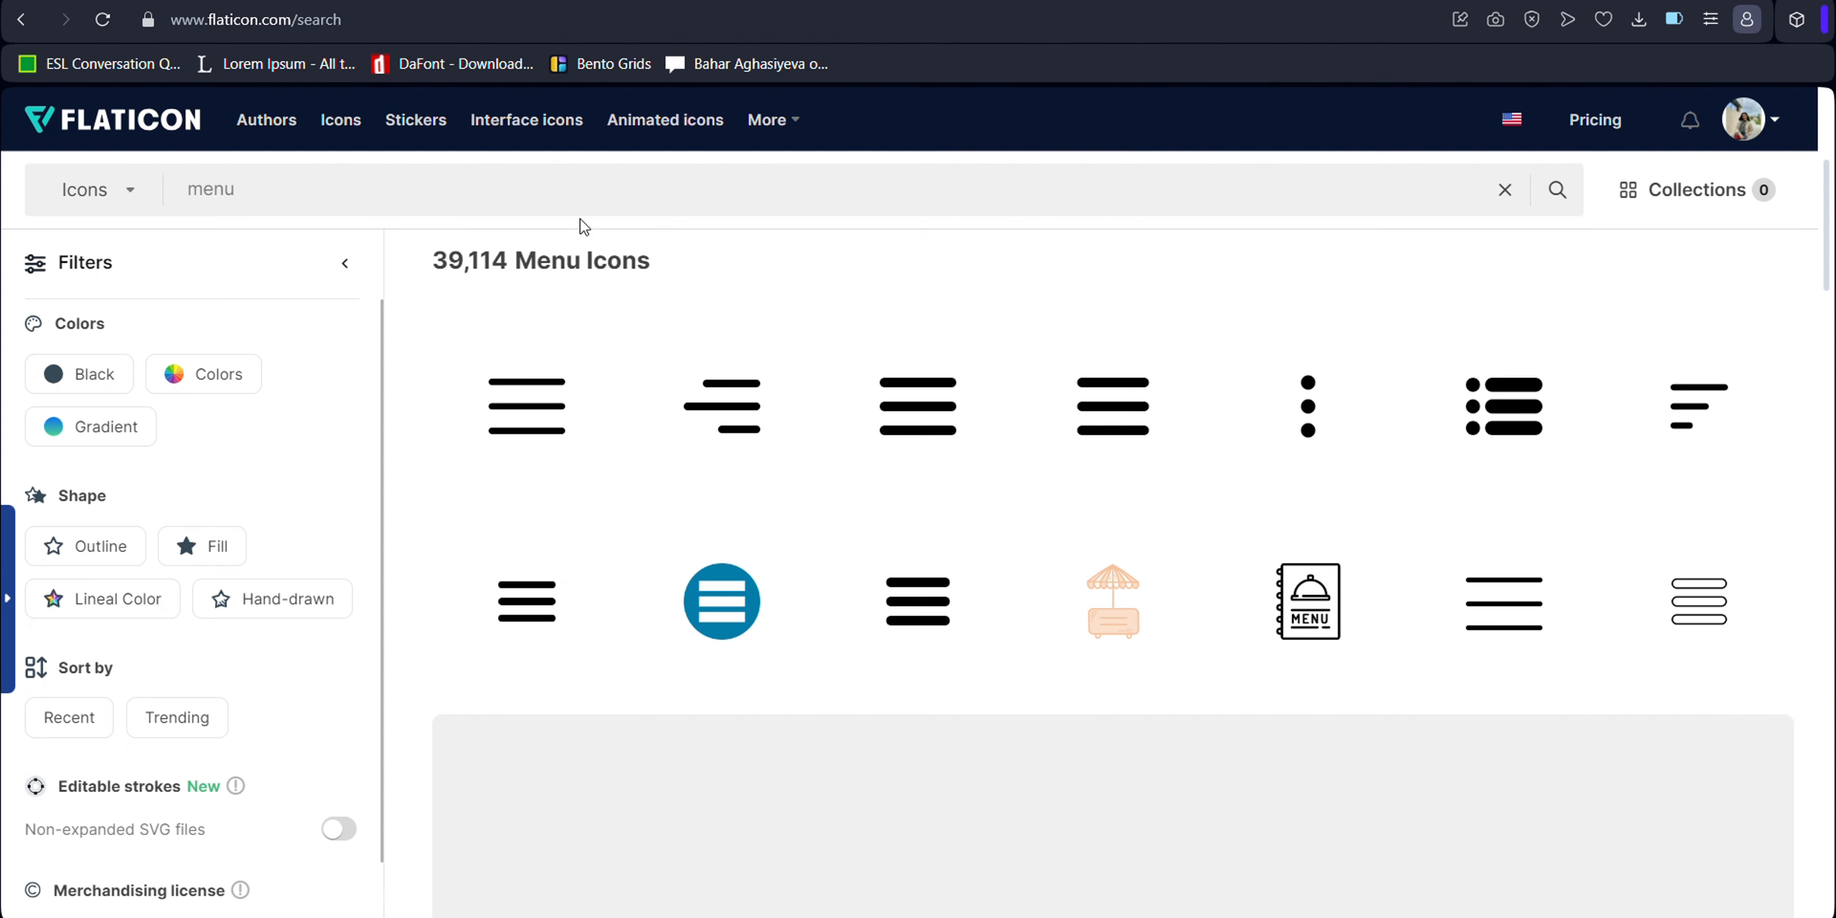
mouse_move(992, 404)
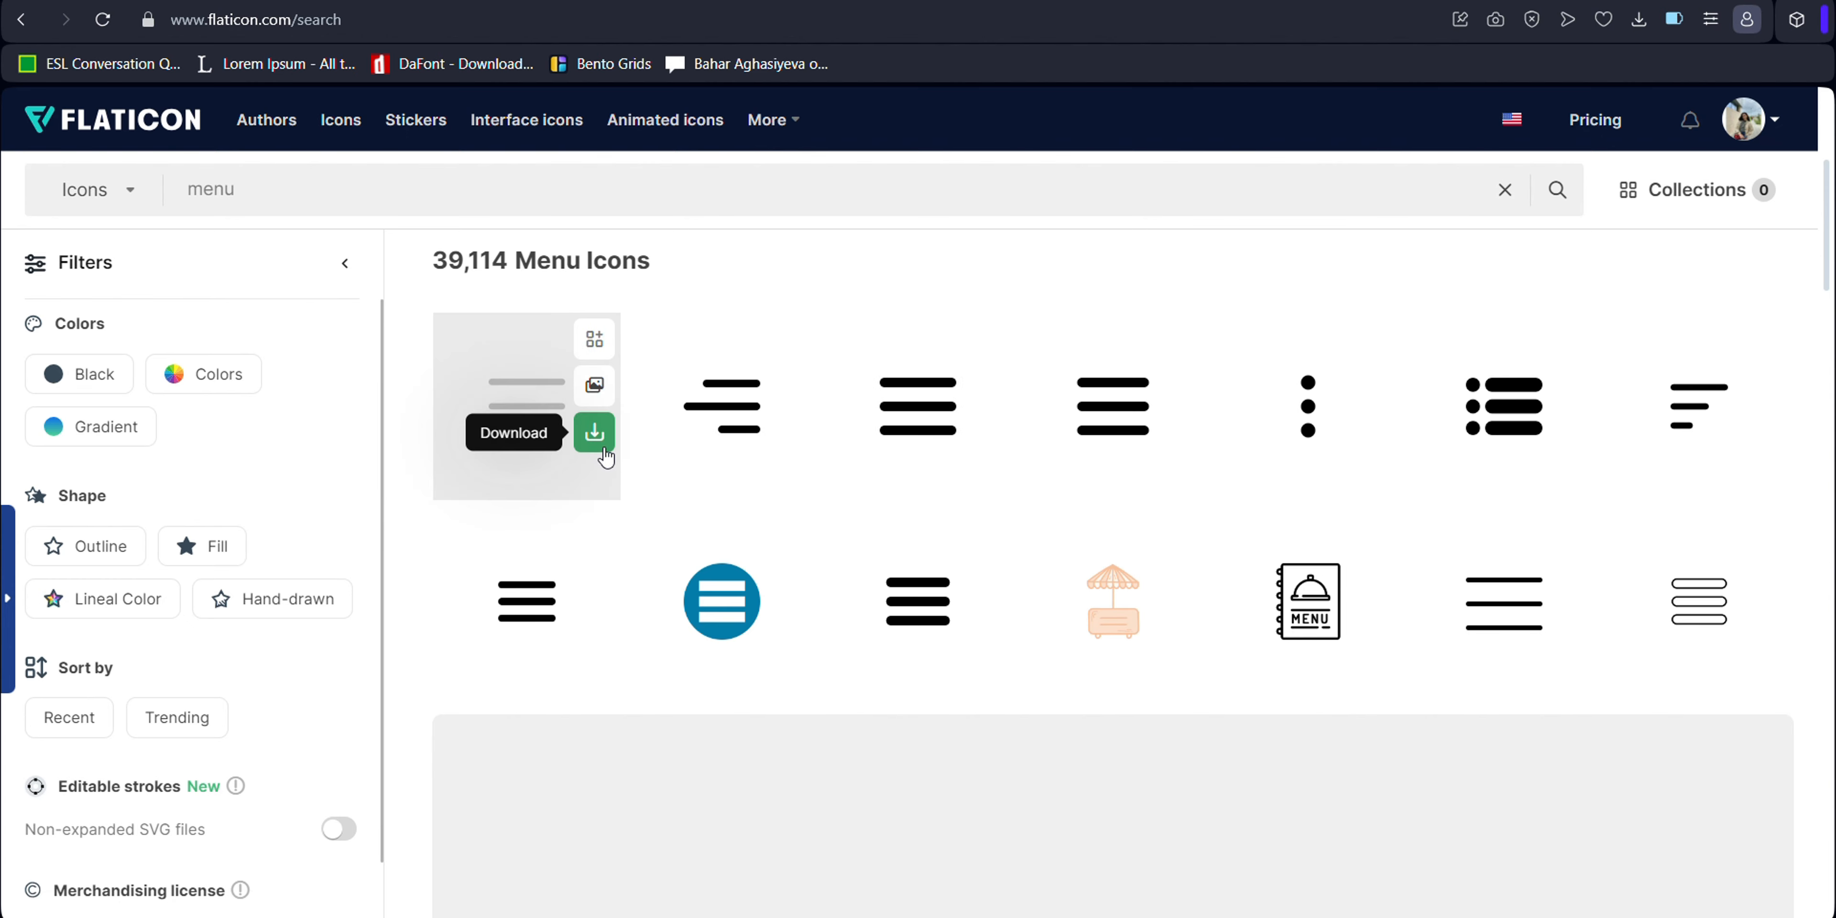
click(603, 448)
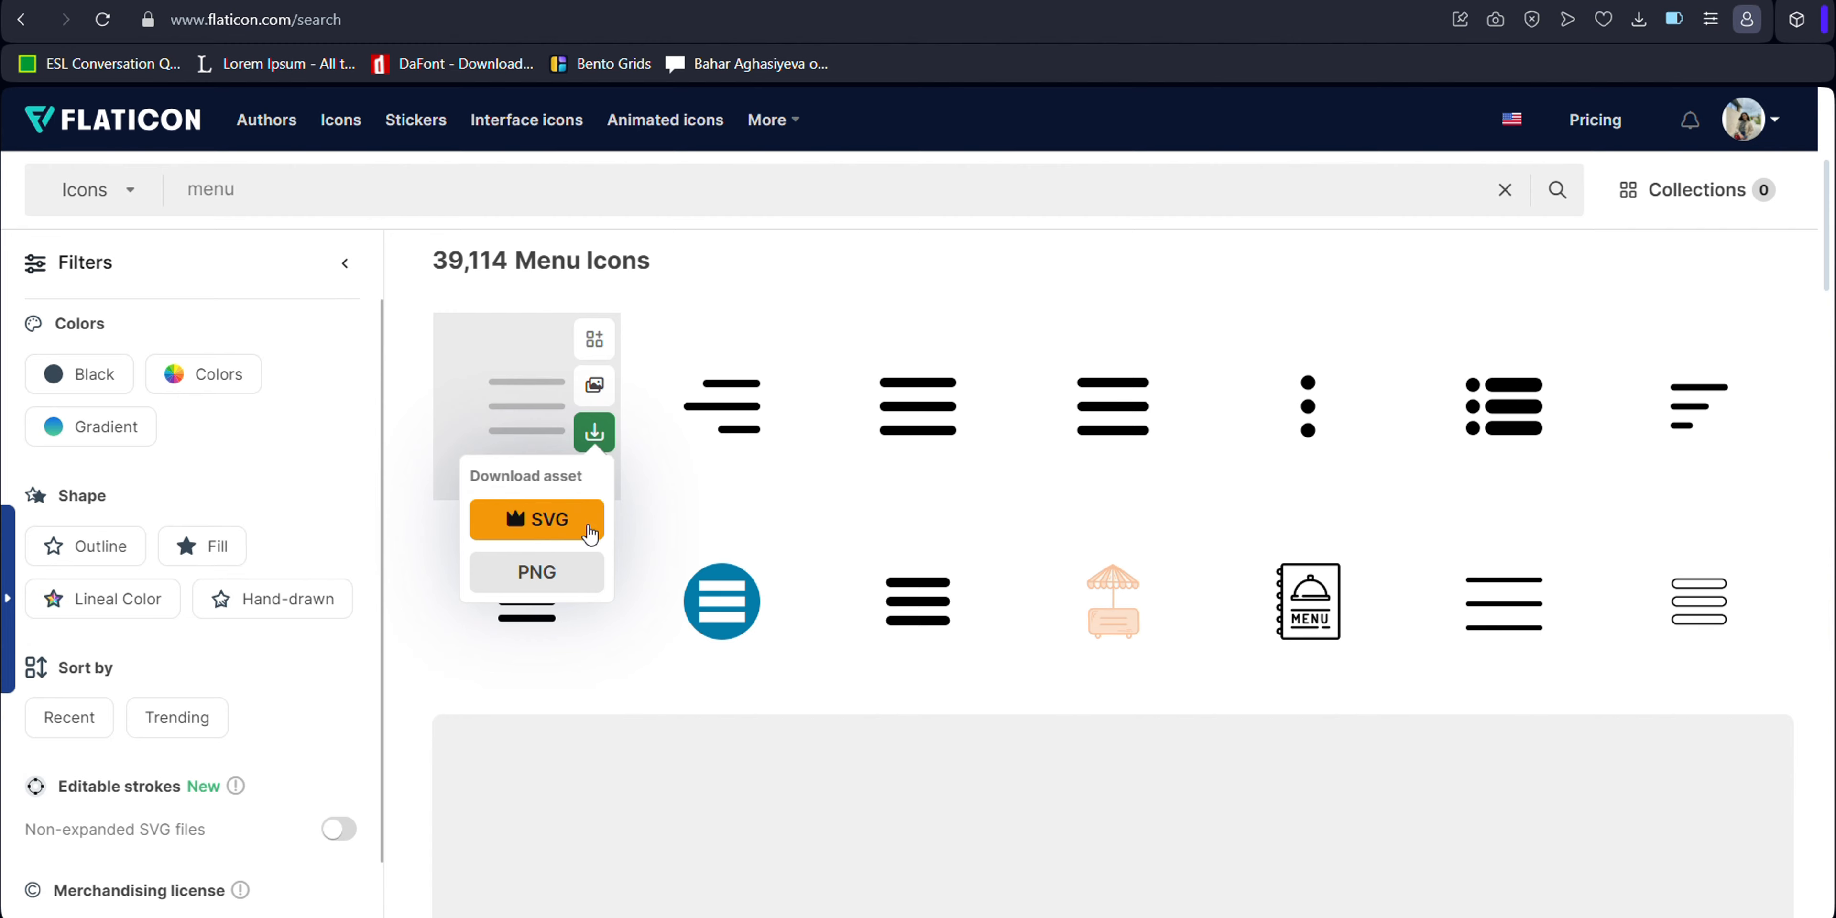
mouse_move(581, 437)
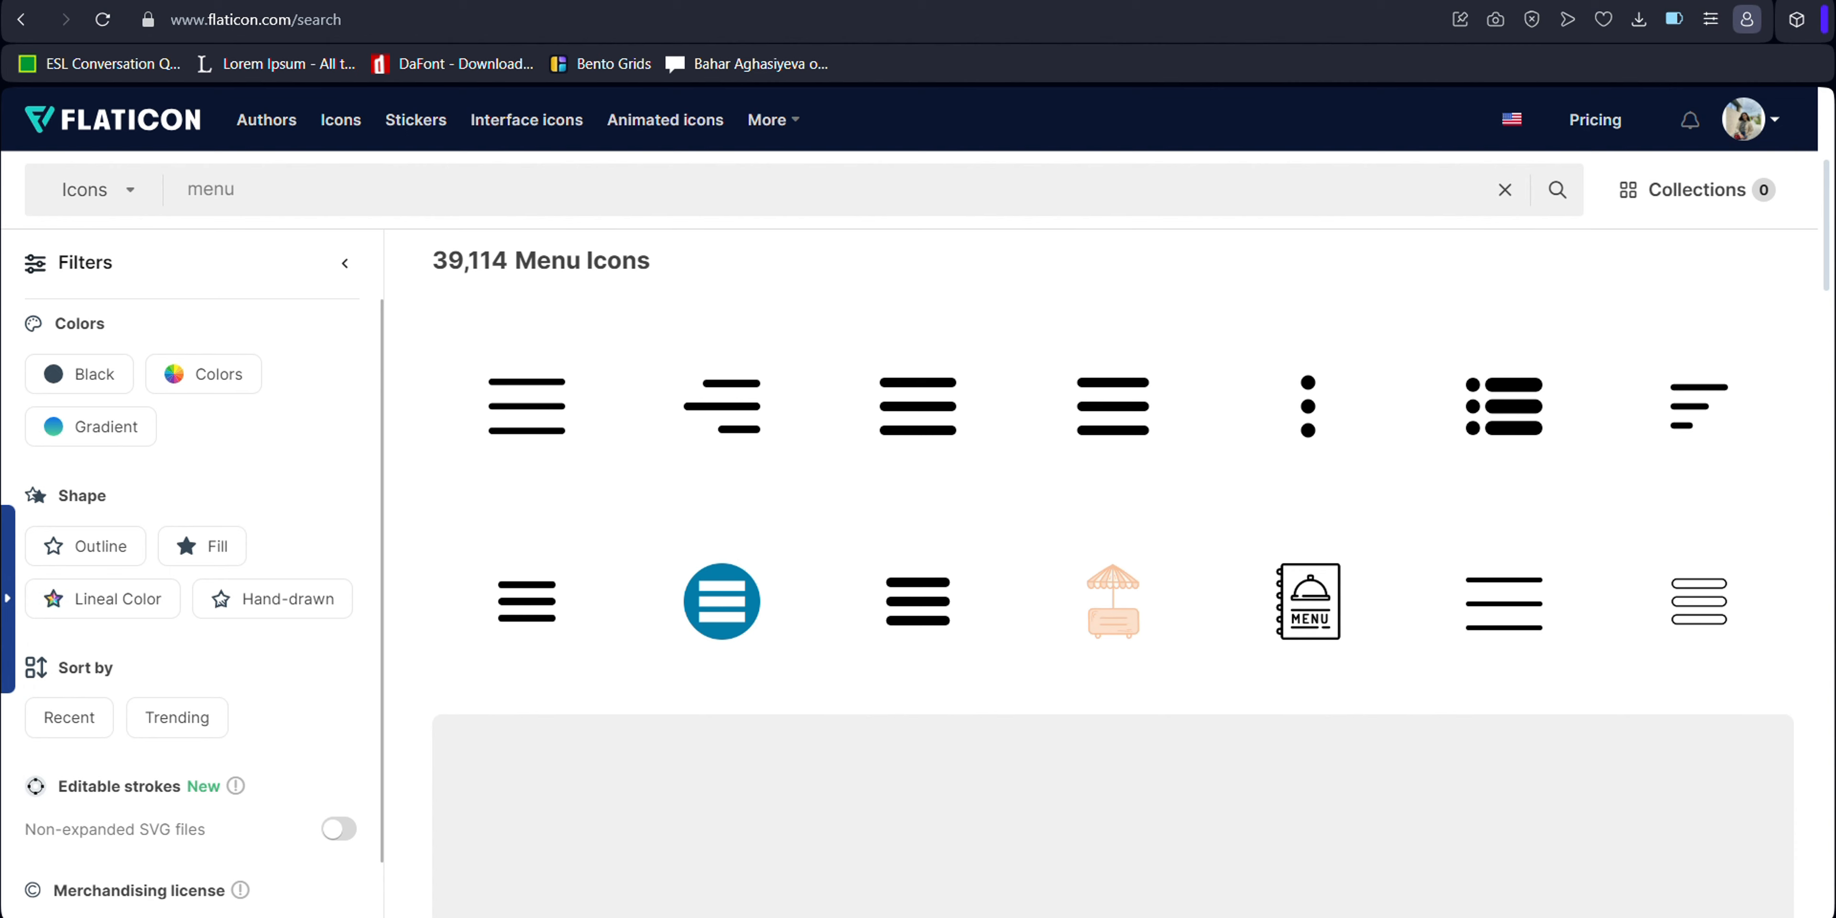
- Switch back to Figma and check the available shape and image placement options
key(alt+Tab)
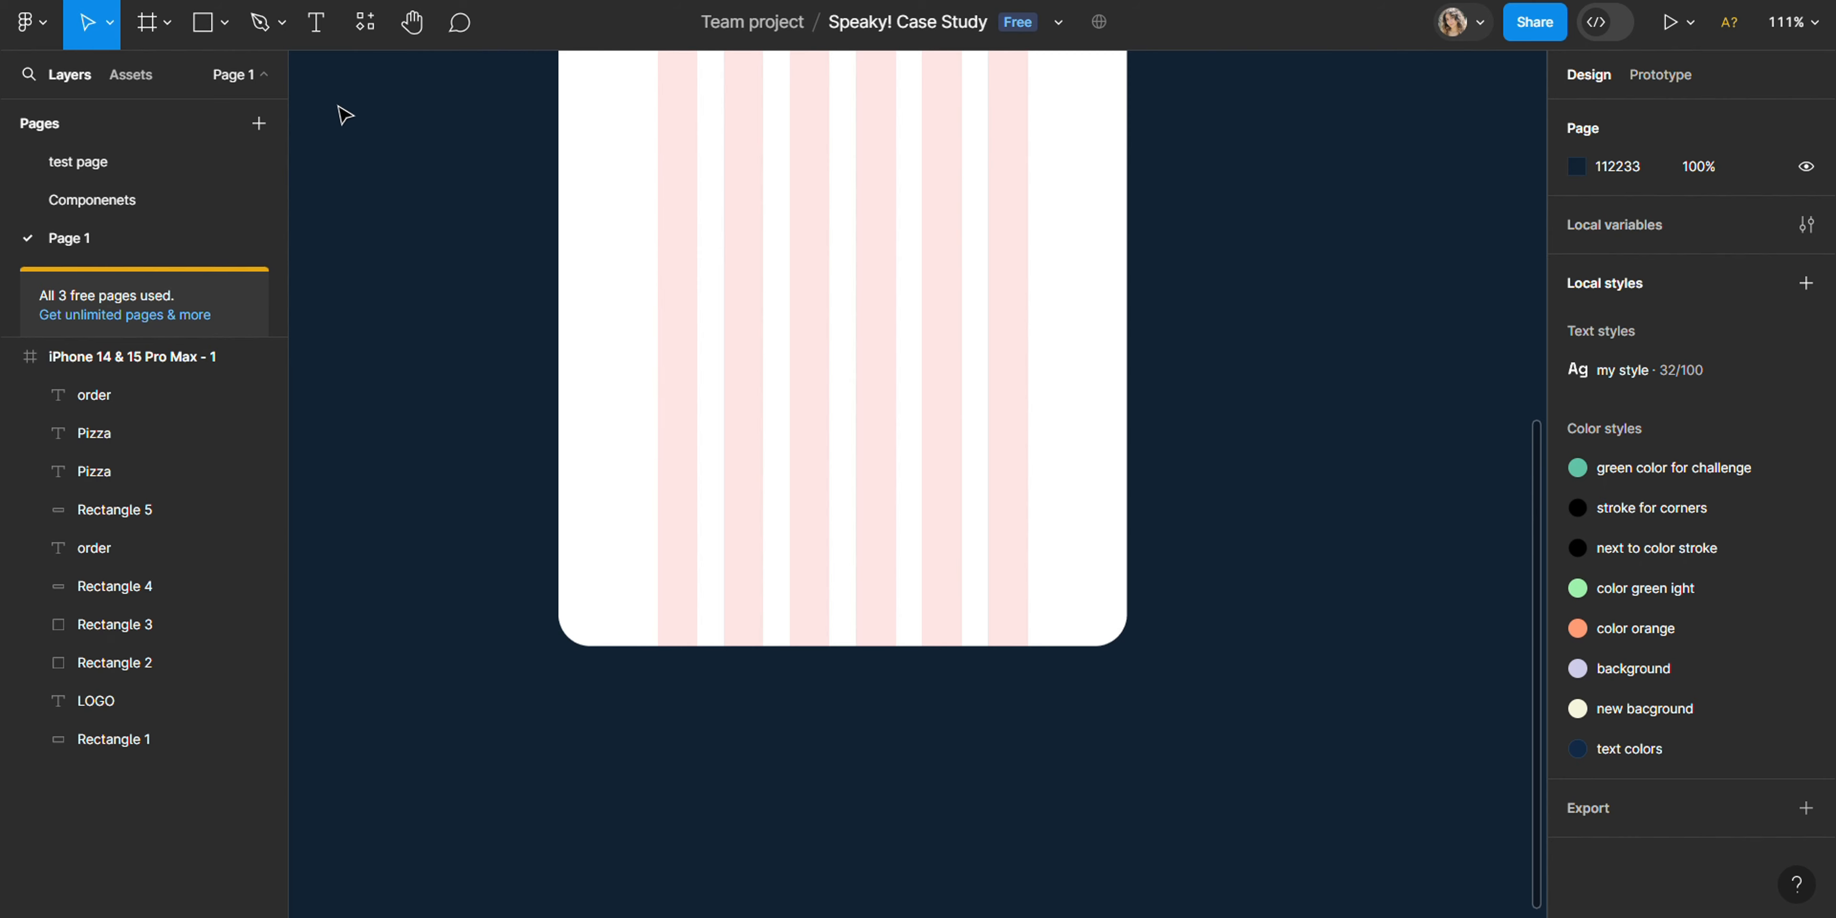
click(218, 33)
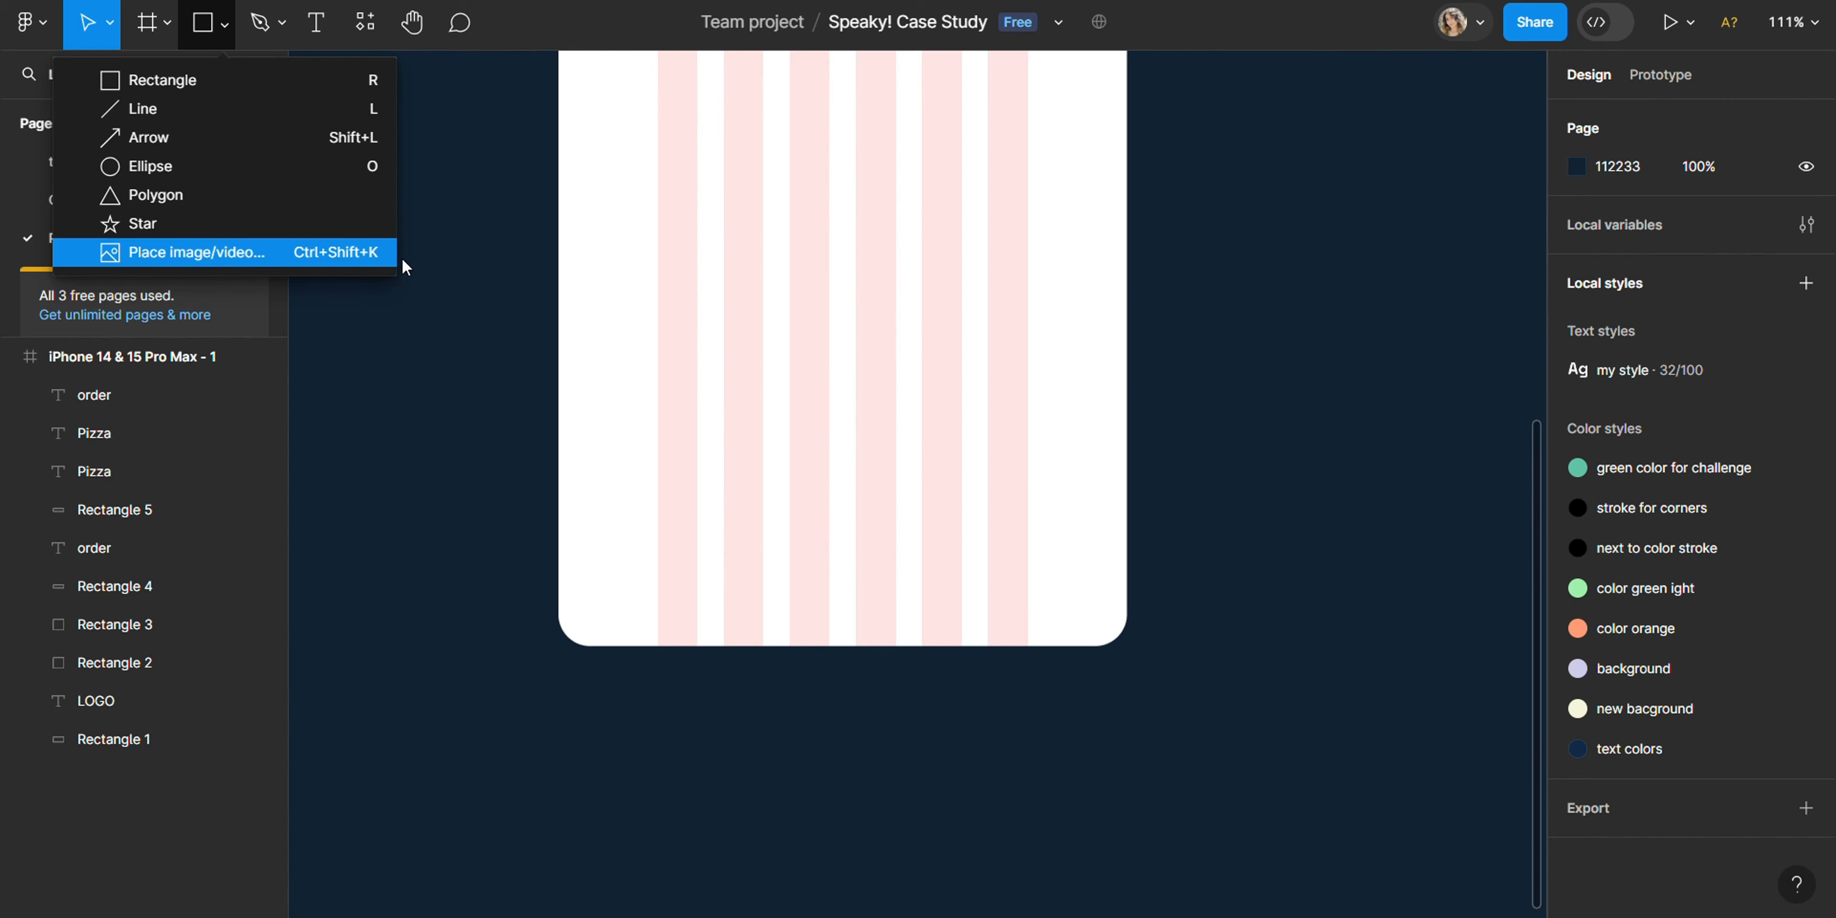
click(442, 378)
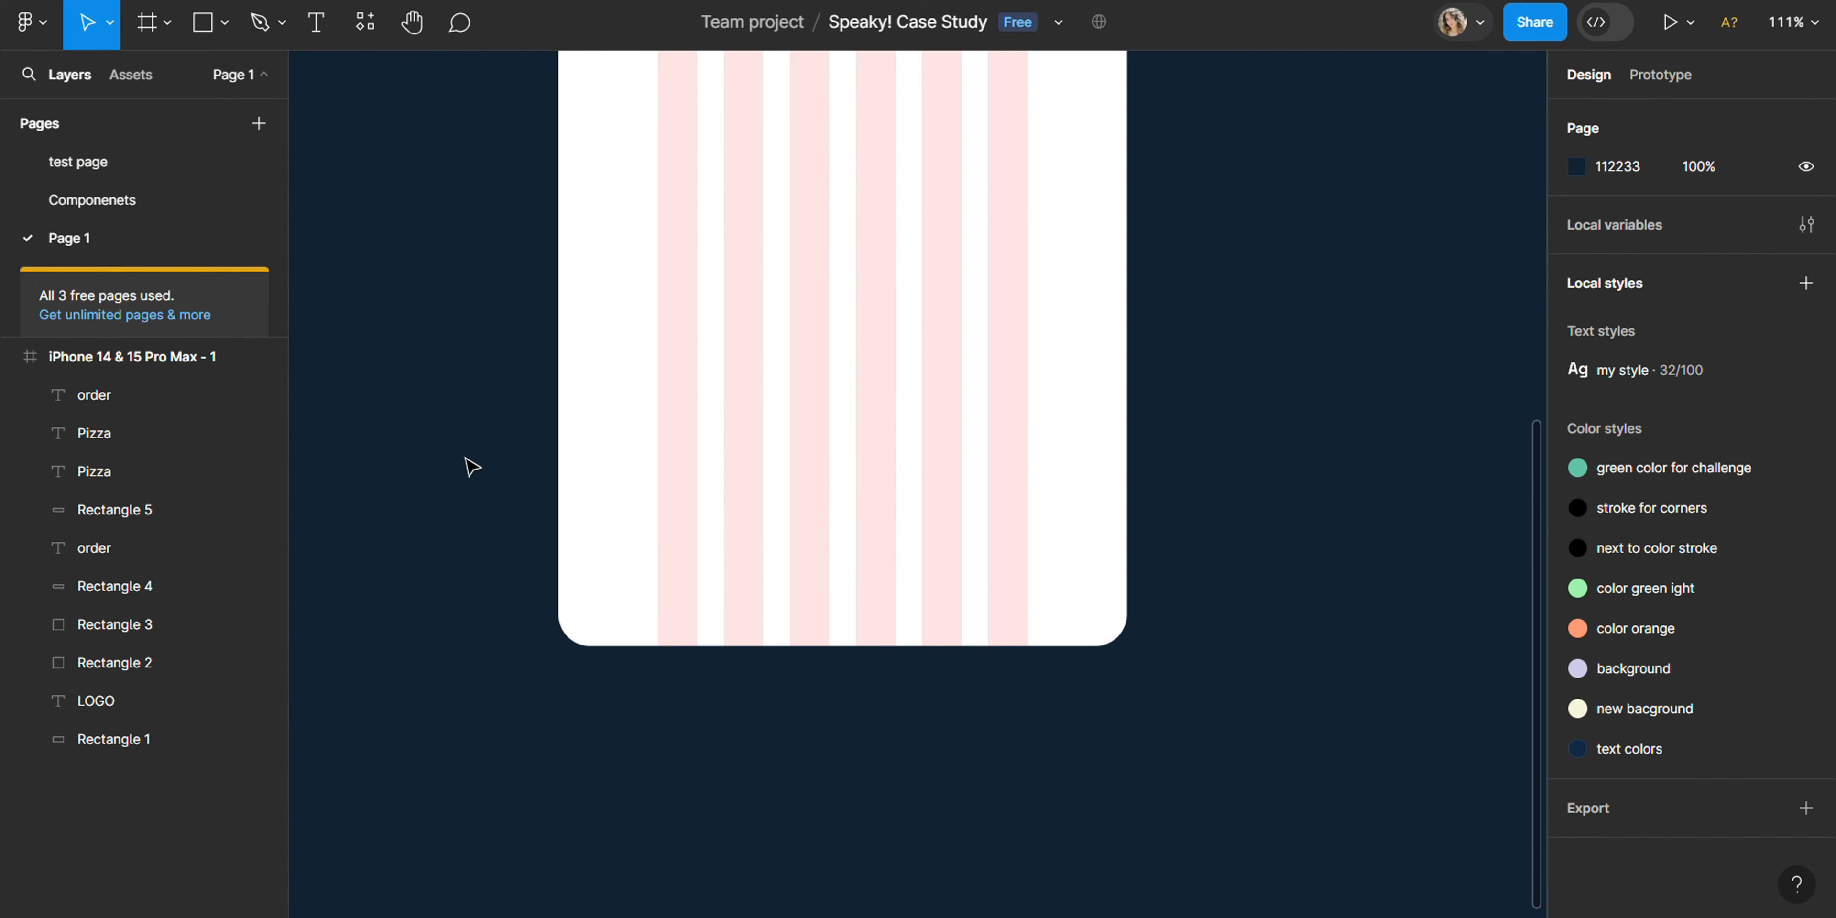
- Try to place the bell, heart and user images from the icons folder one by one beside the phone frame
key(ctrl+shift+k)
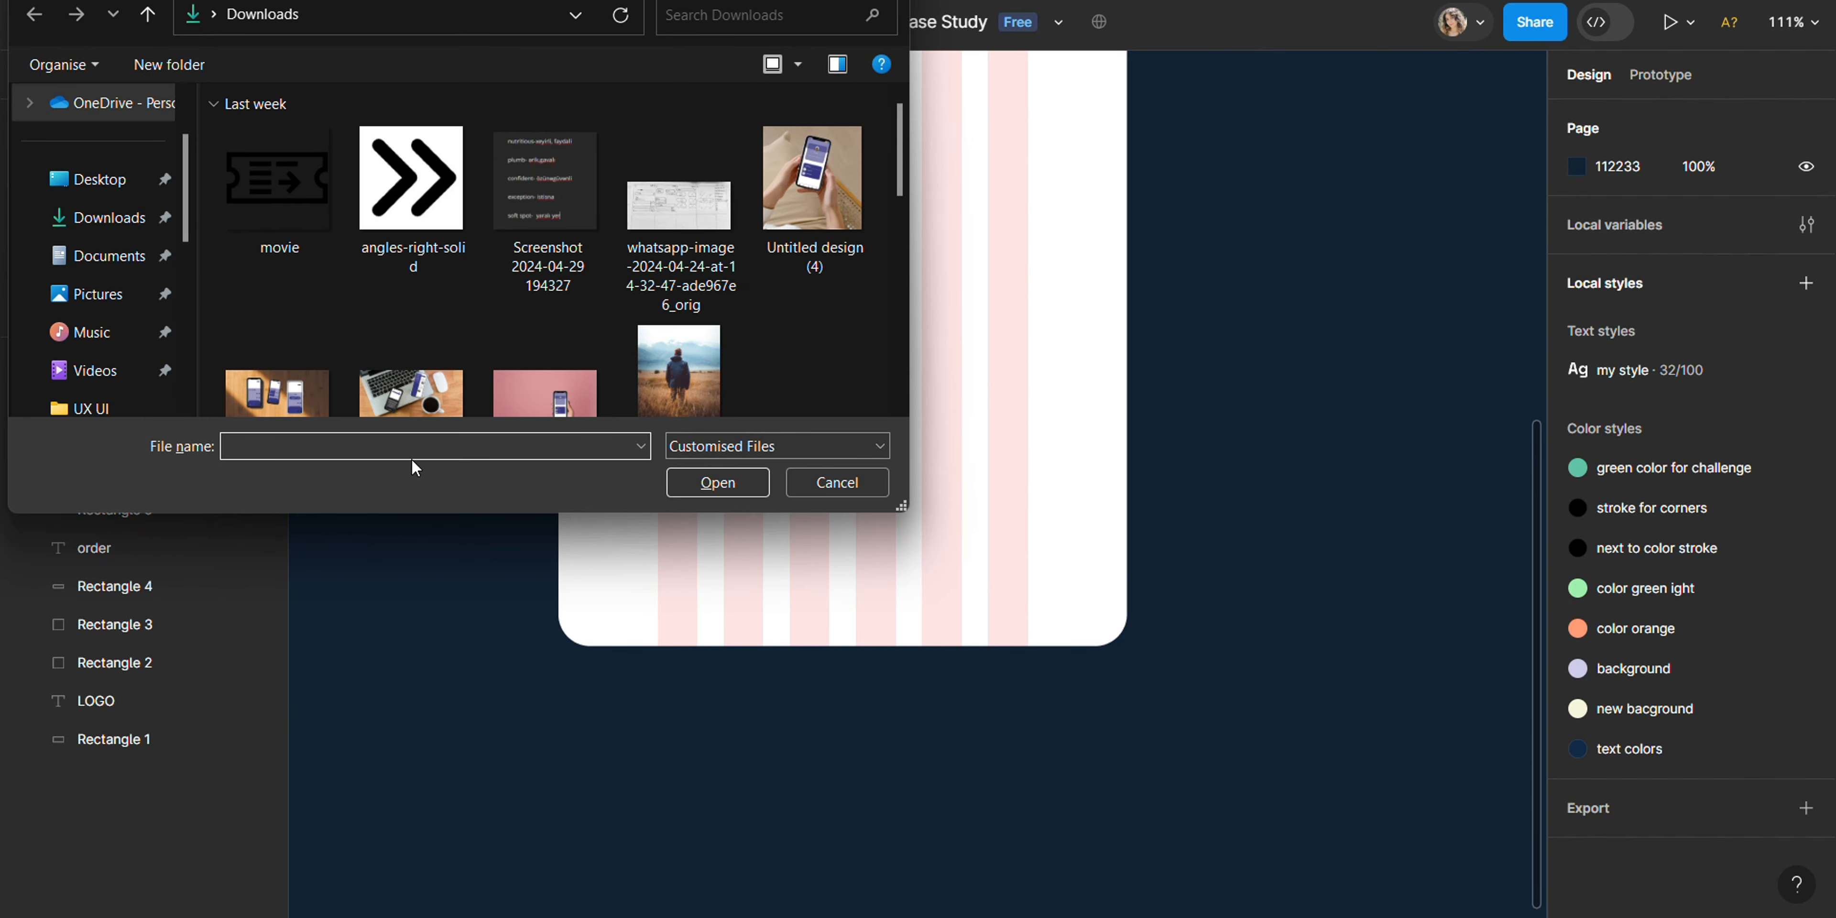
click(96, 341)
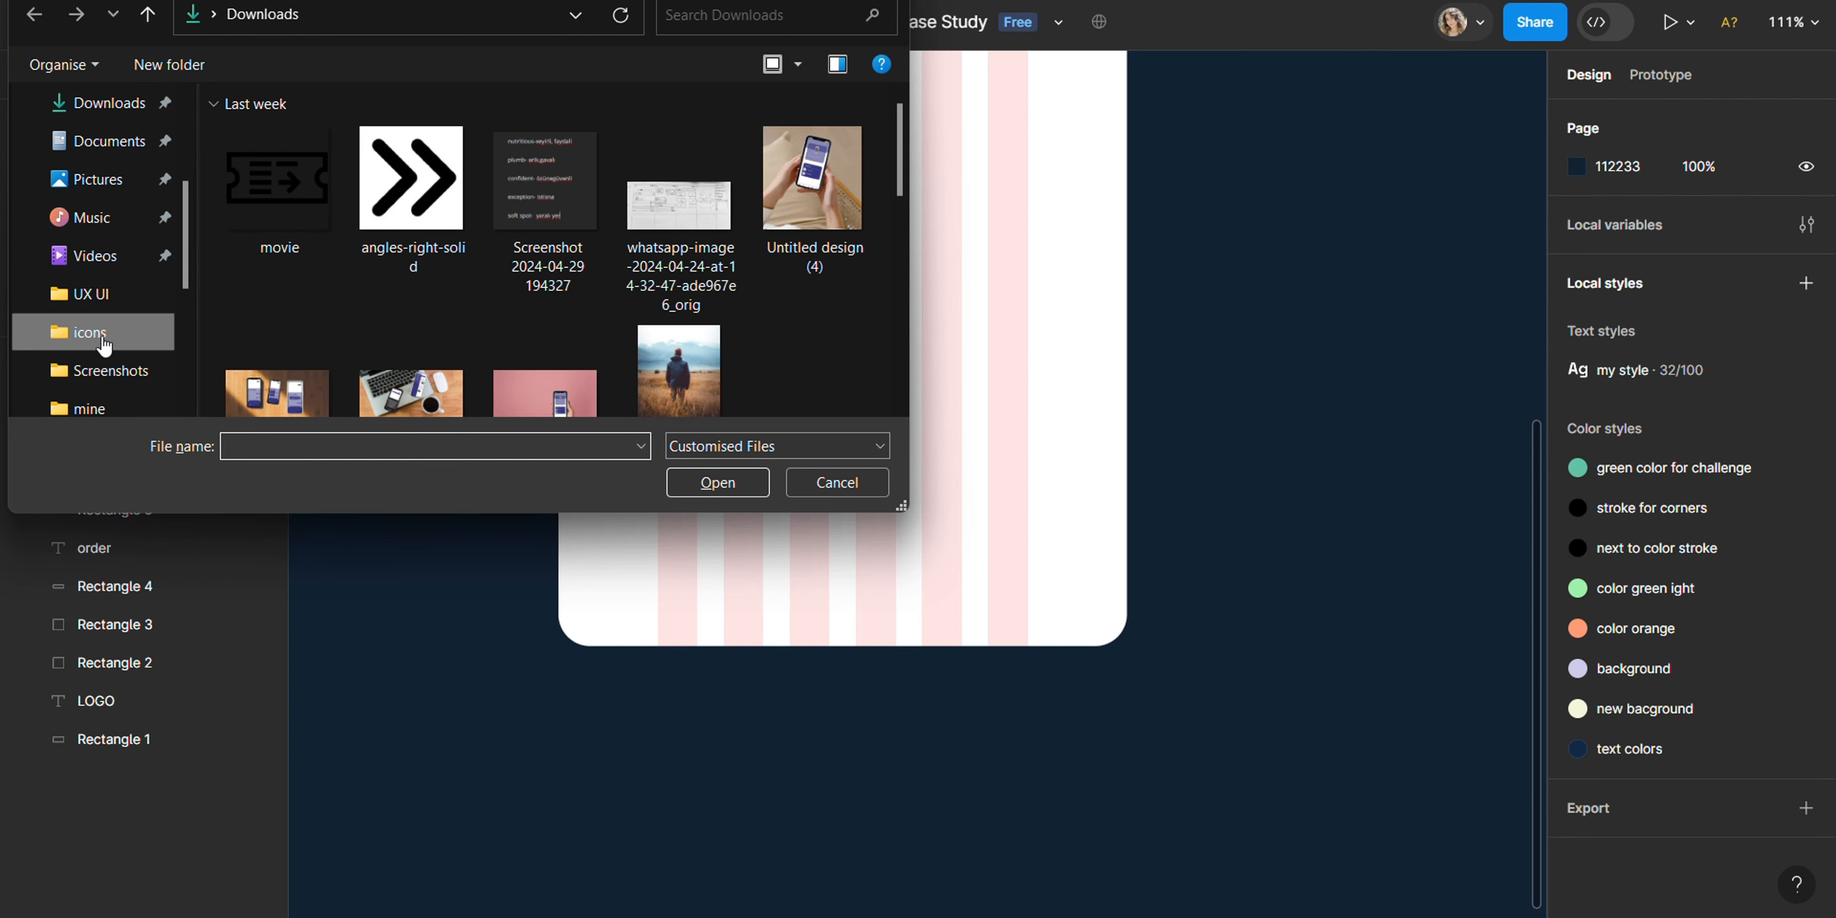
drag(652, 232, 278, 172)
click(741, 485)
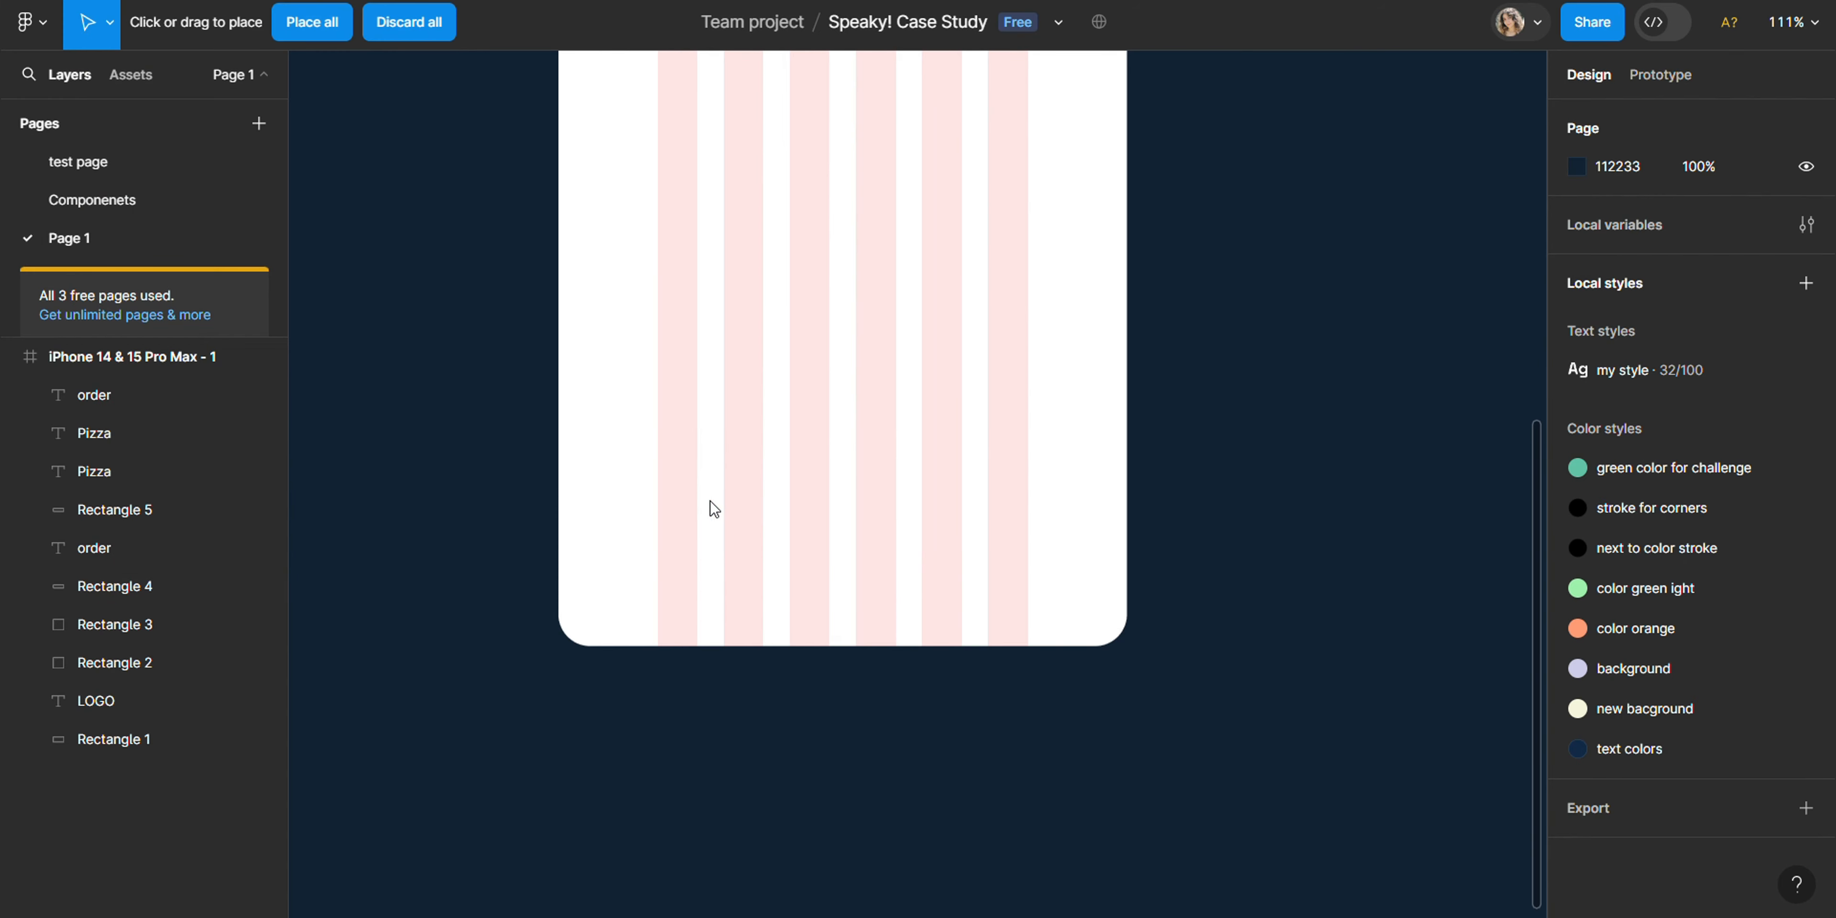
click(477, 276)
click(476, 276)
click(476, 278)
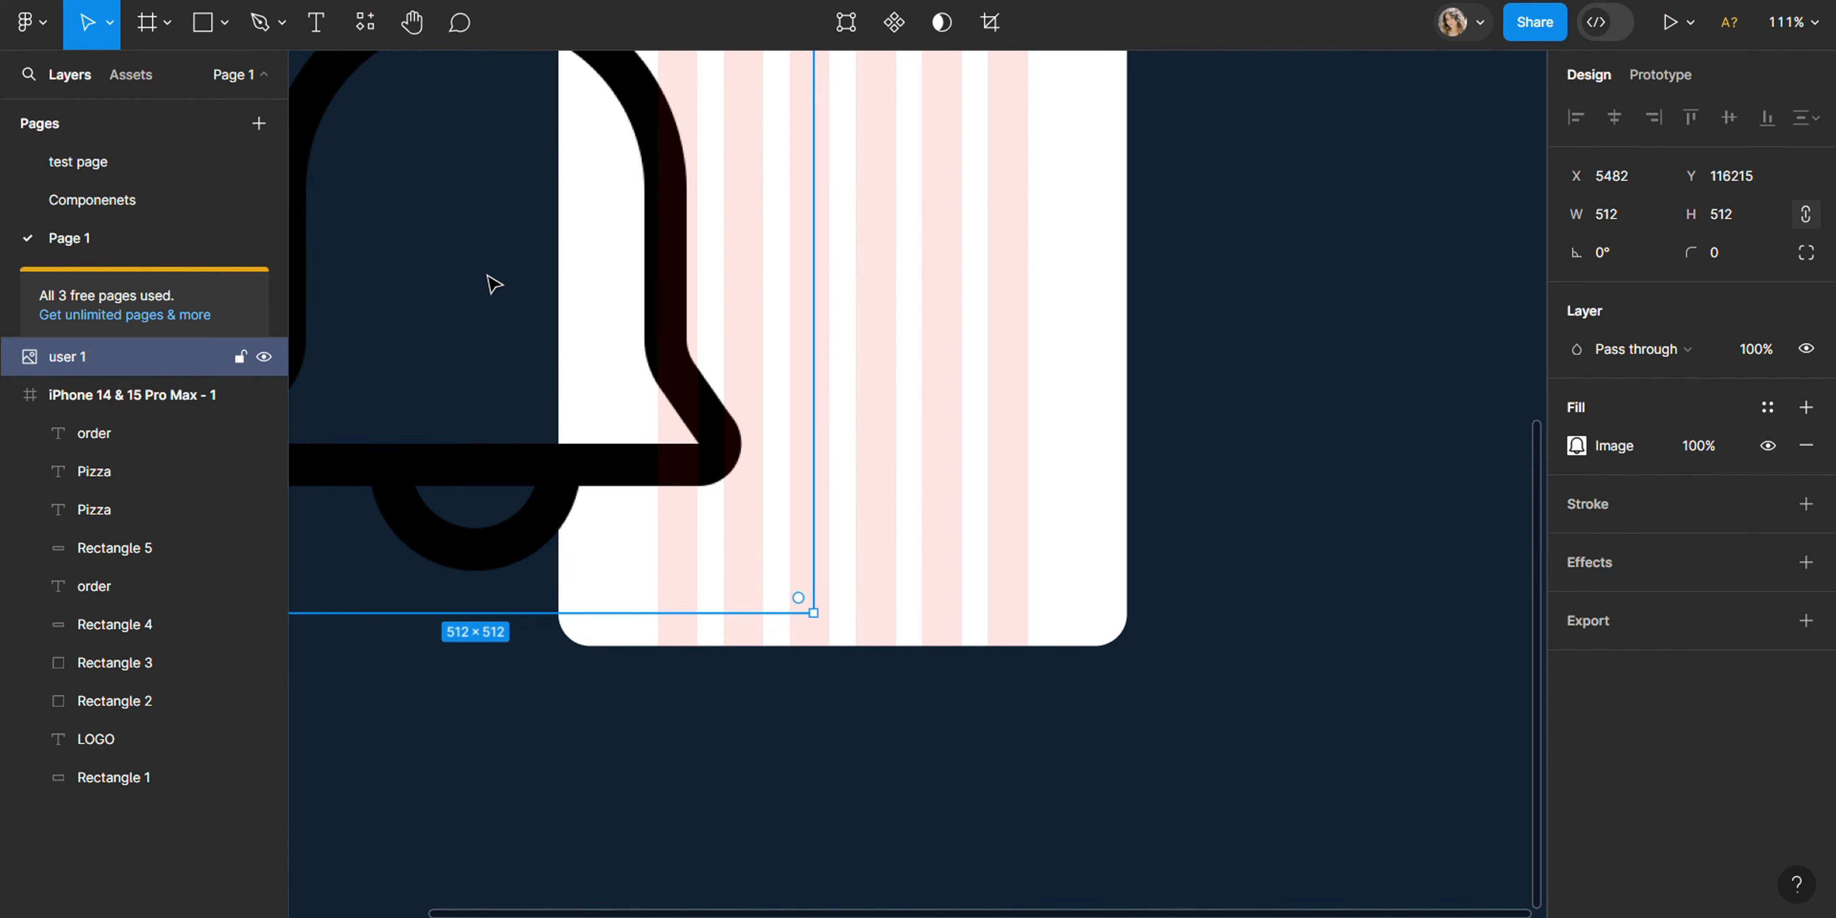
- Undo the placement of the three icon images
key(ctrl+z)
key(ctrl+z)
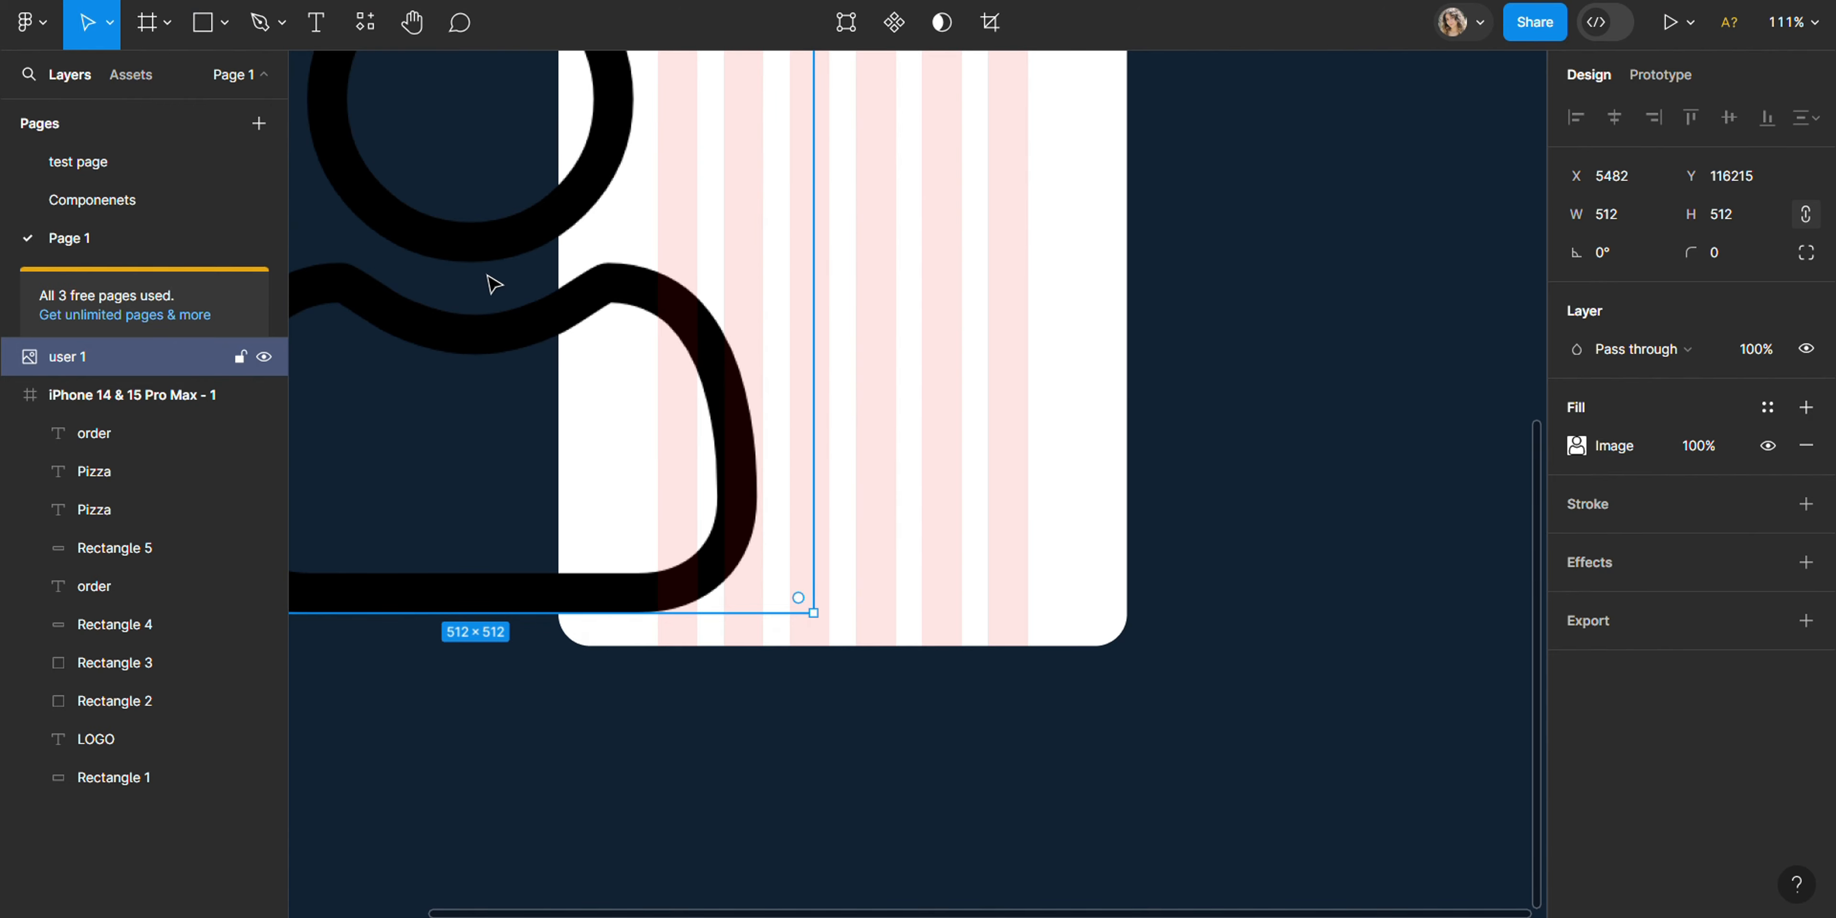
key(ctrl+z)
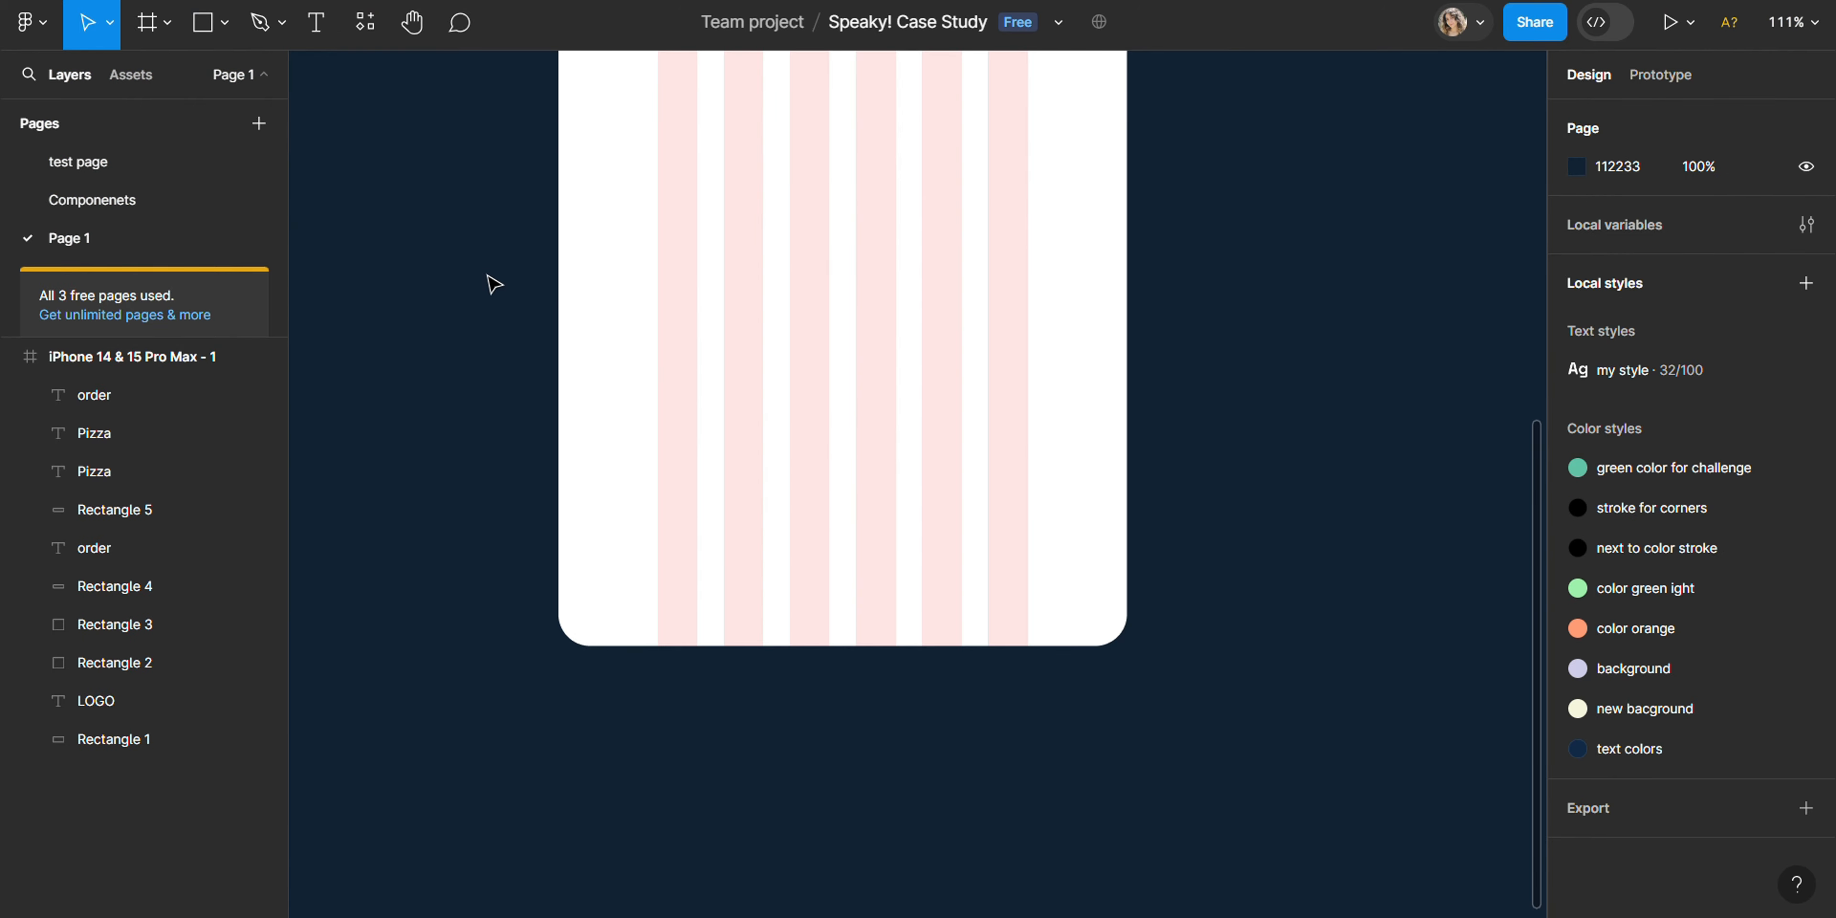
- Import the bell, heart and user images from the icons folder and place them all at once
key(ctrl+shift+k)
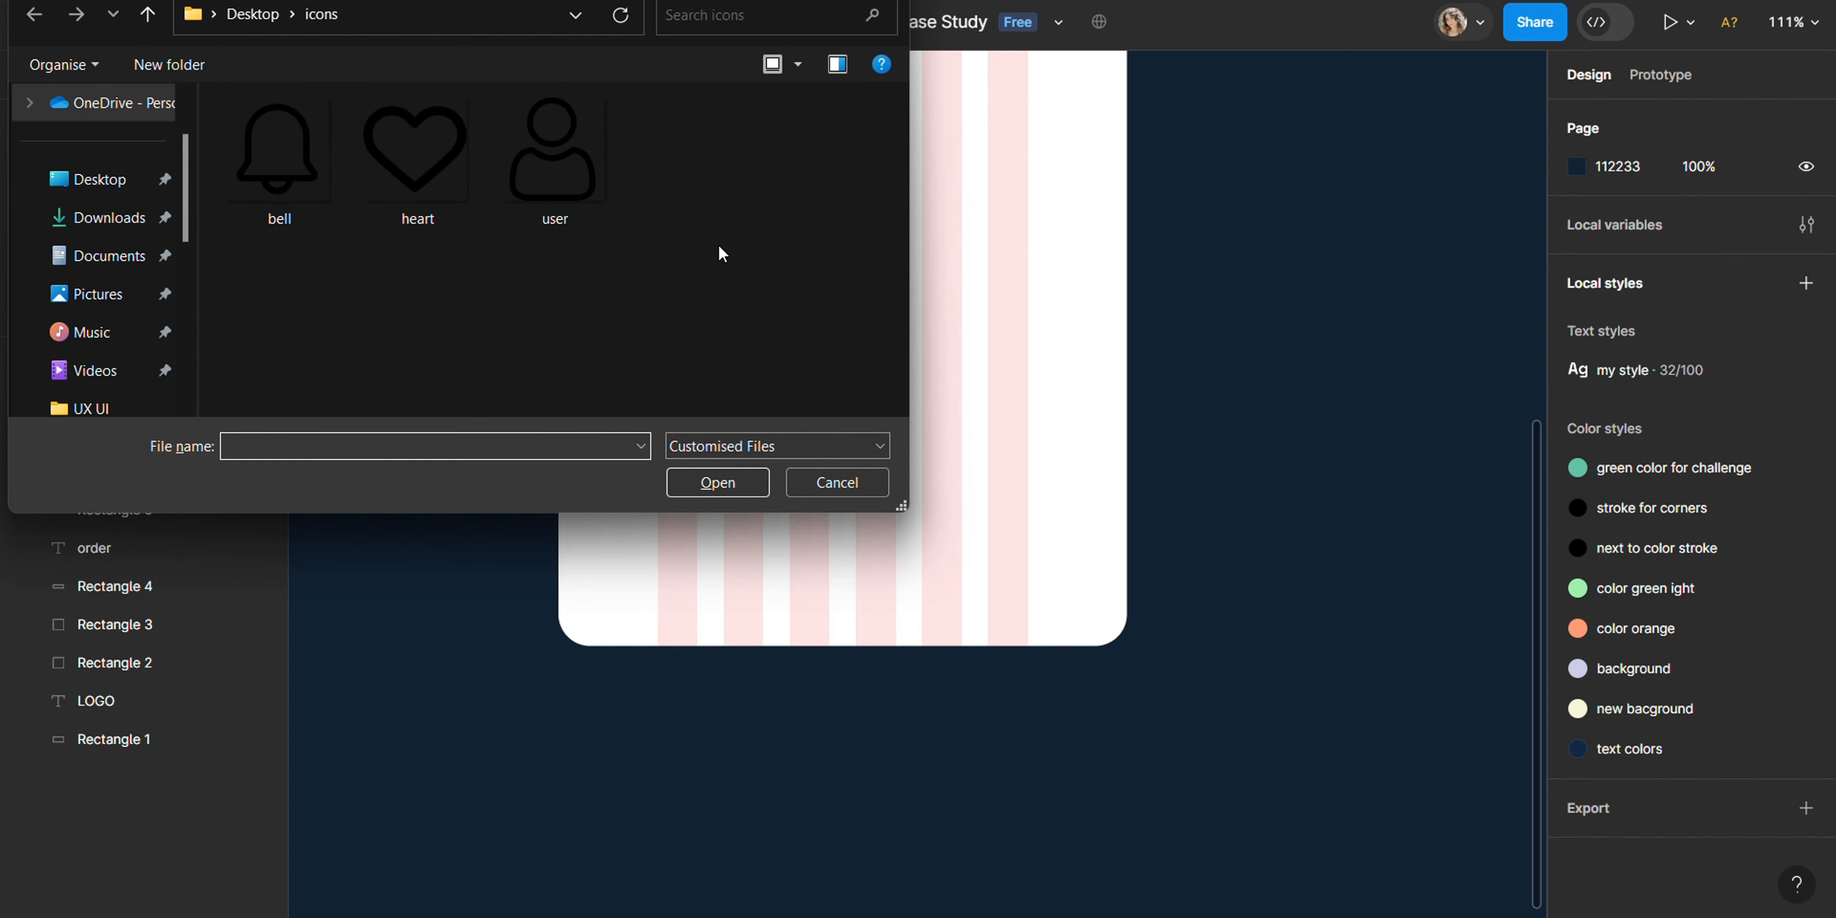
drag(692, 240, 238, 177)
click(717, 483)
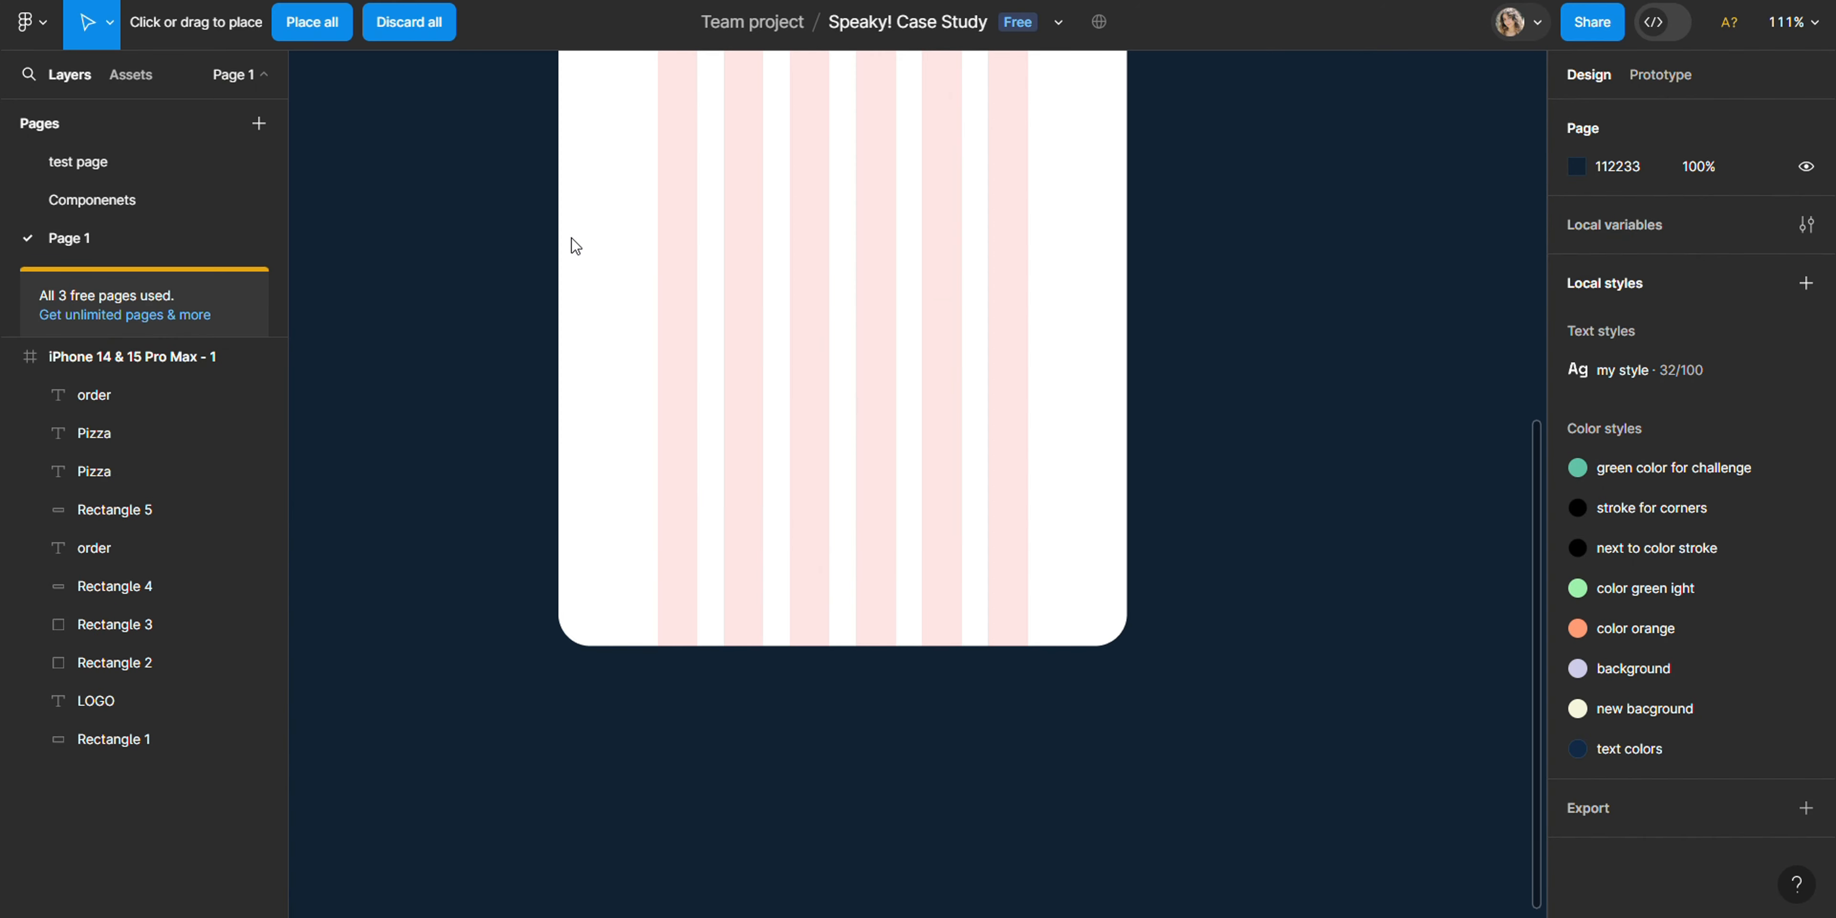
click(311, 21)
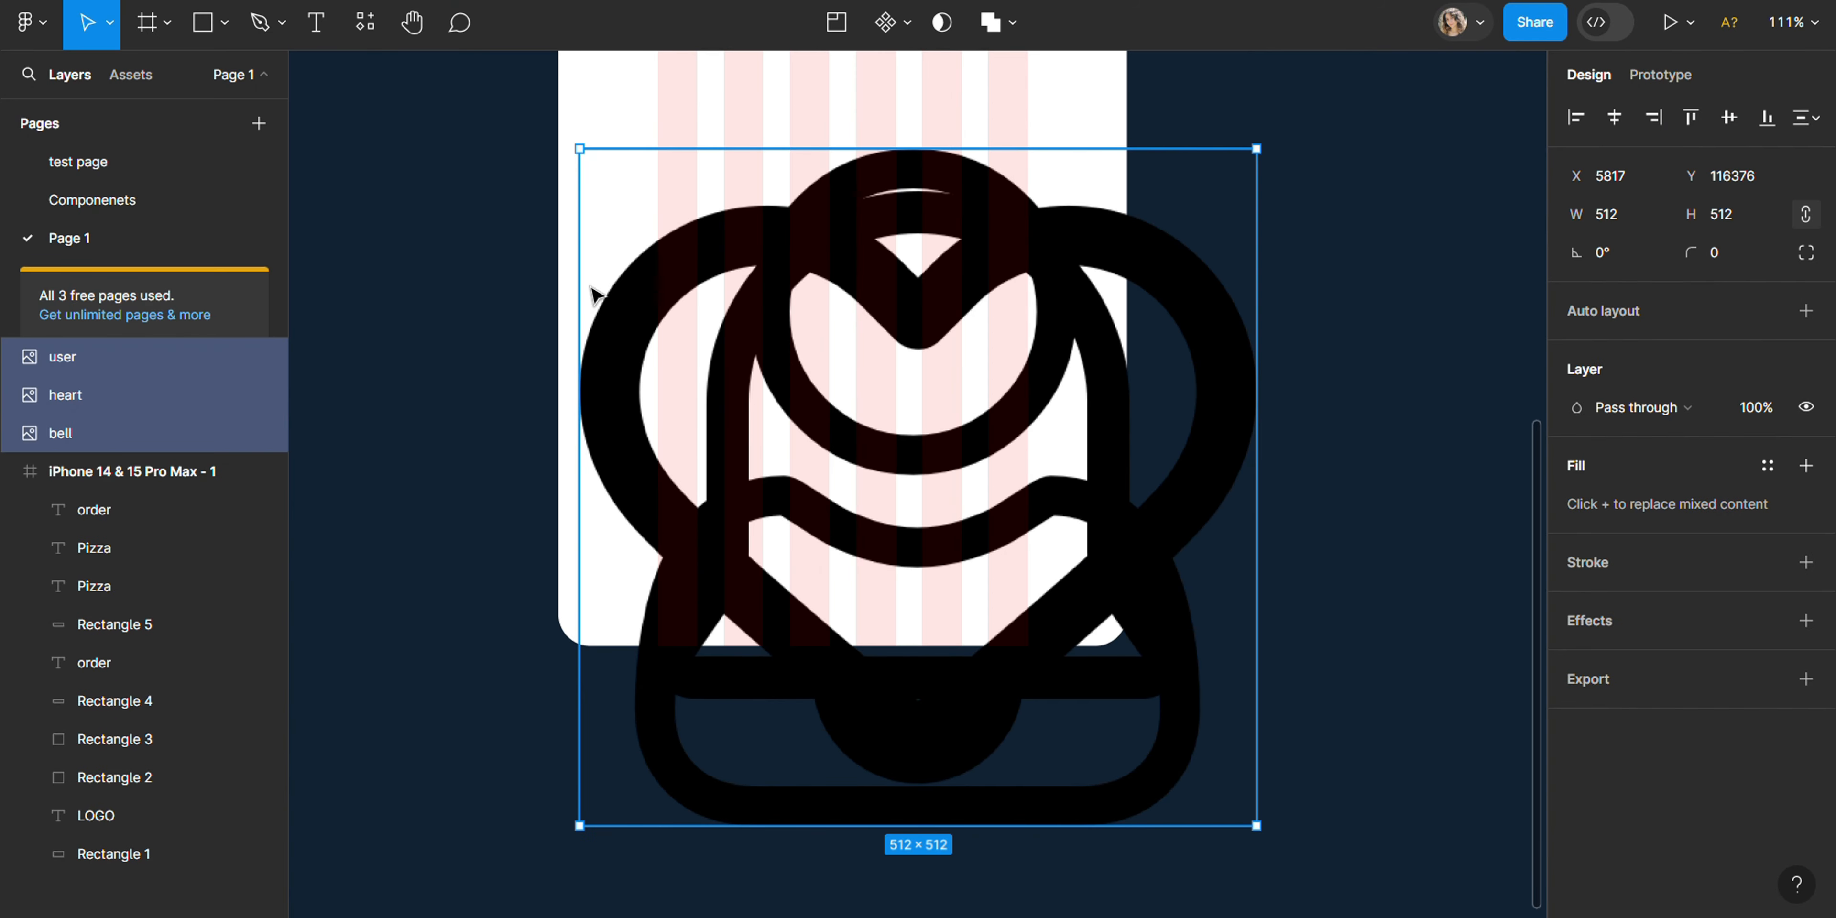
- Move the stacked icons onto the empty canvas beside the phone frame and shrink them to about 314 × 353
drag(645, 228, 1231, 242)
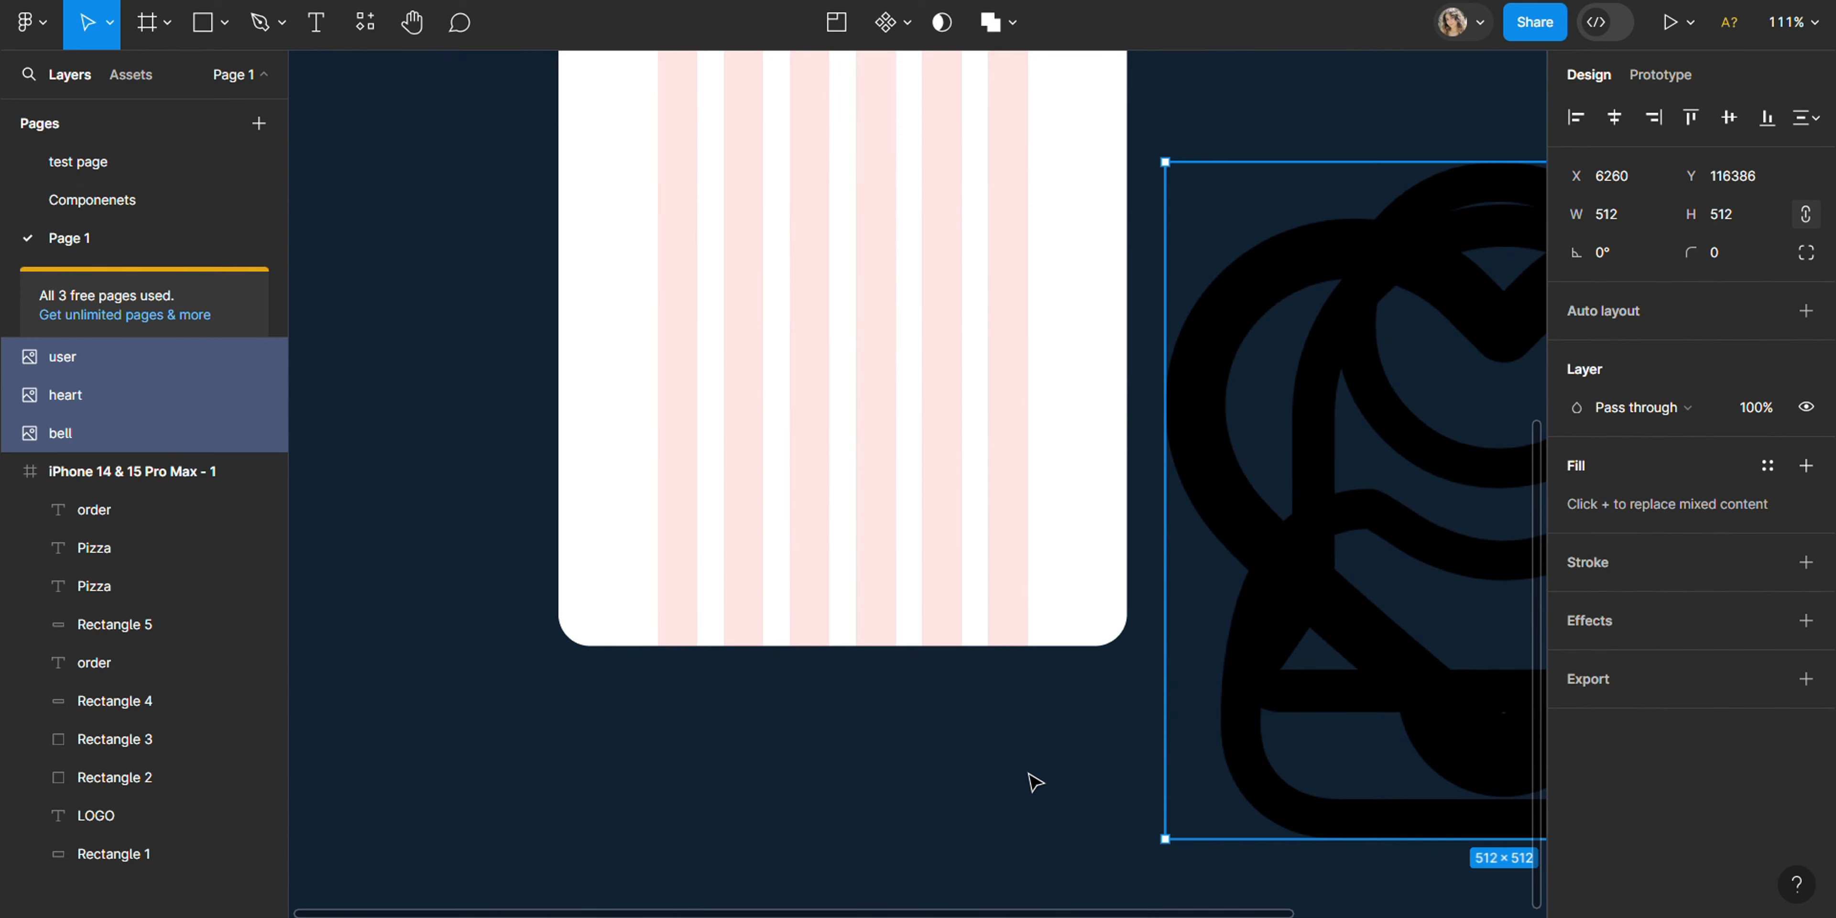
drag(895, 913, 1335, 914)
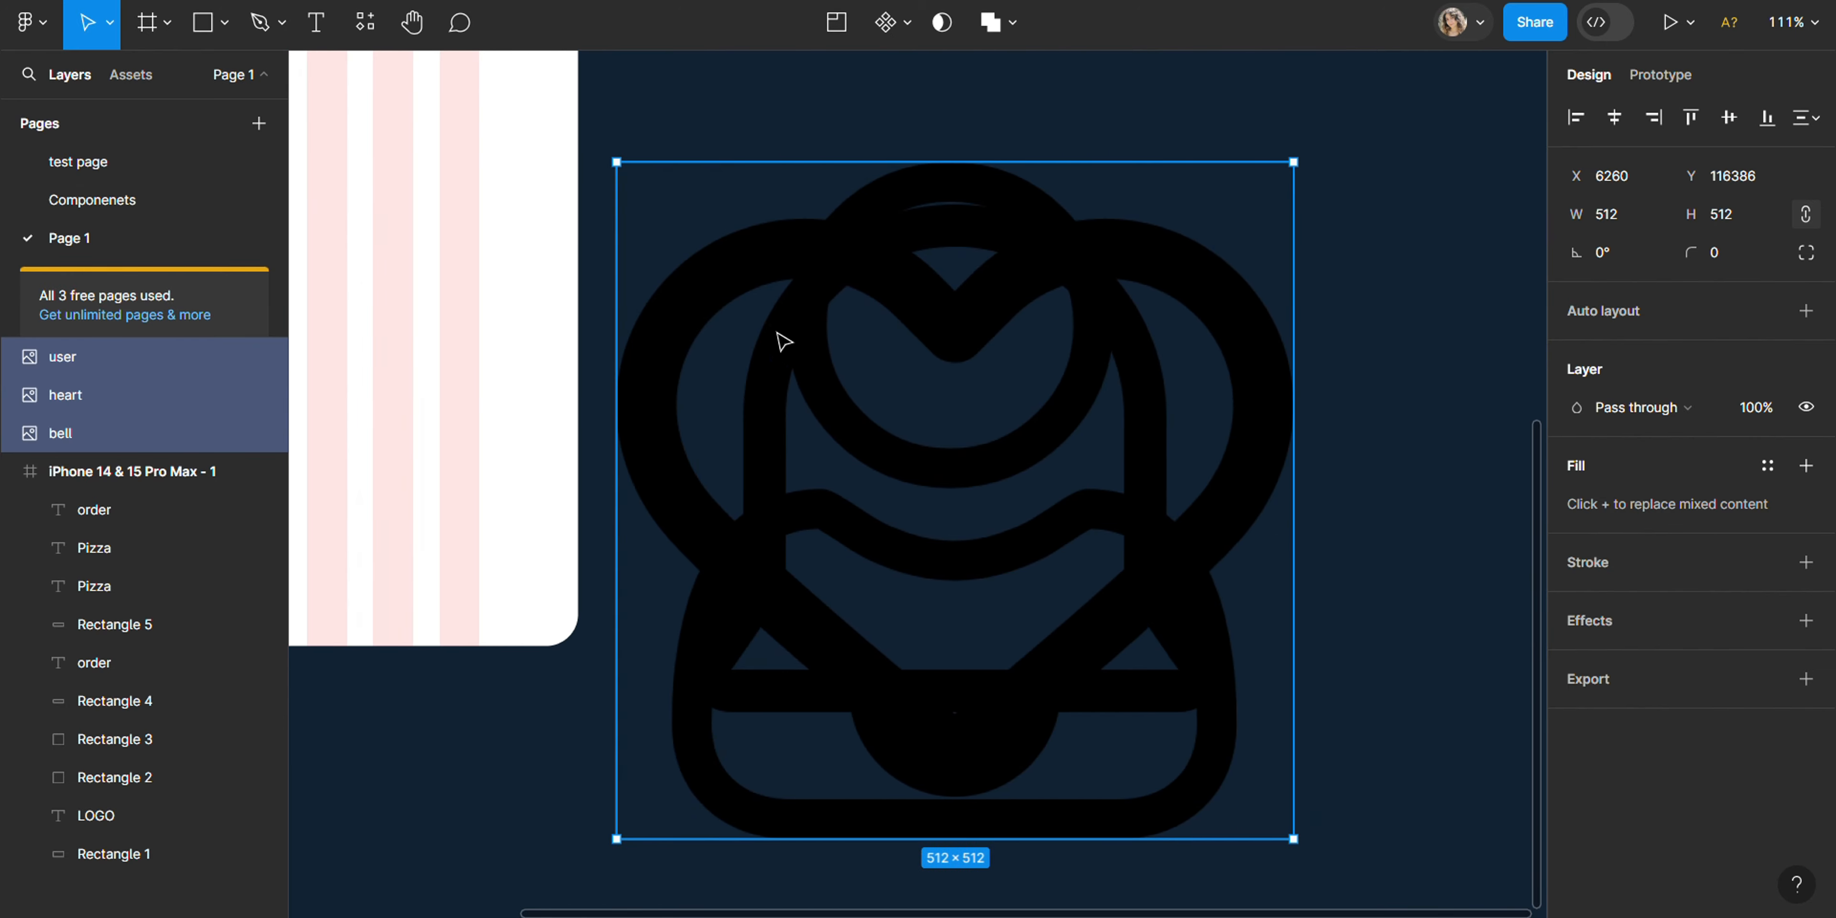
drag(722, 192, 881, 187)
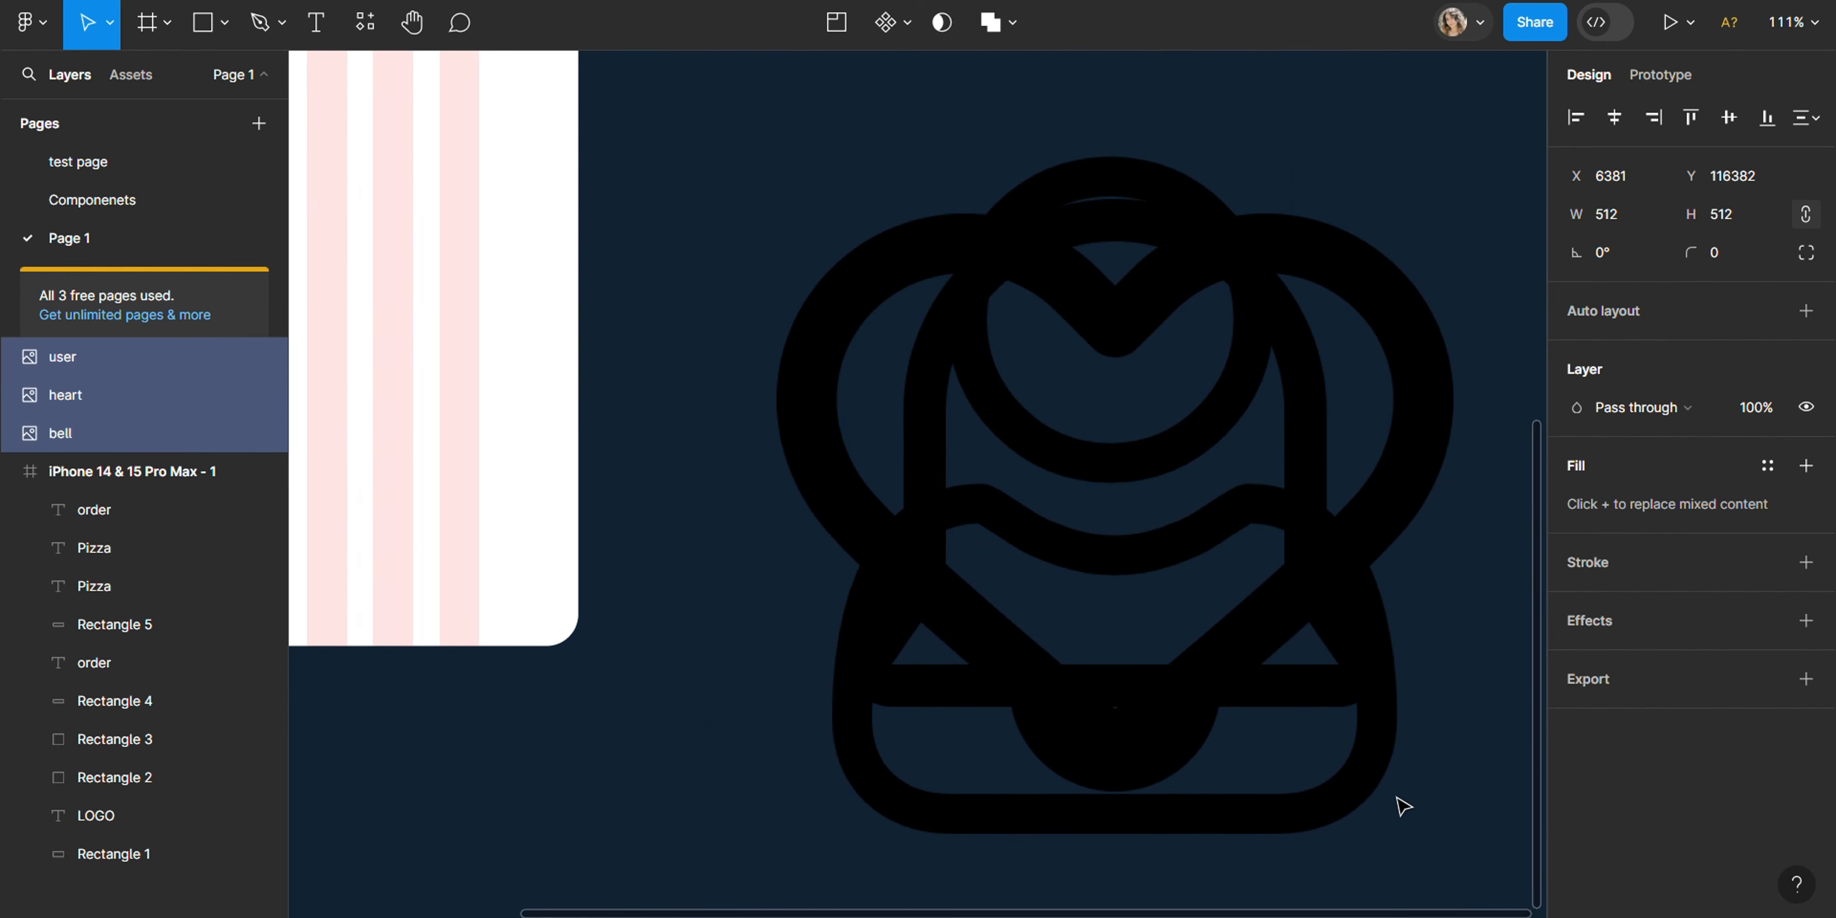
drag(1368, 774, 1226, 633)
drag(1323, 697, 749, 164)
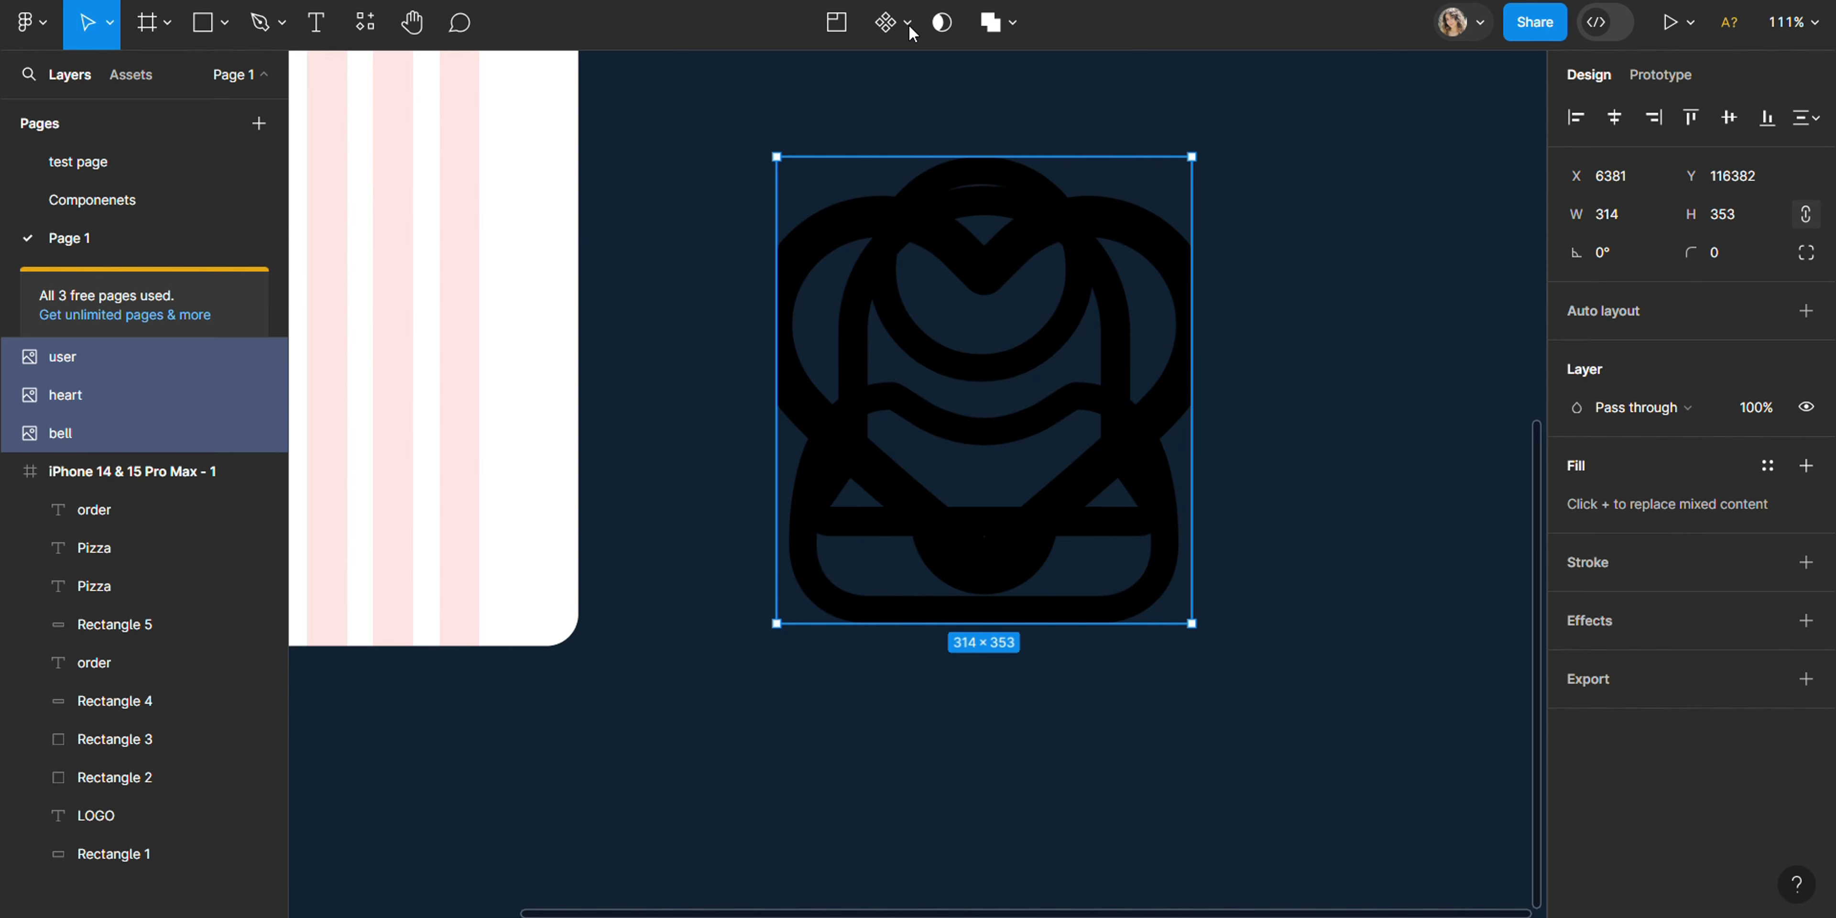
- Turn the stacked bell, heart and user images into three separate components
click(1045, 426)
drag(1323, 759, 819, 117)
click(906, 24)
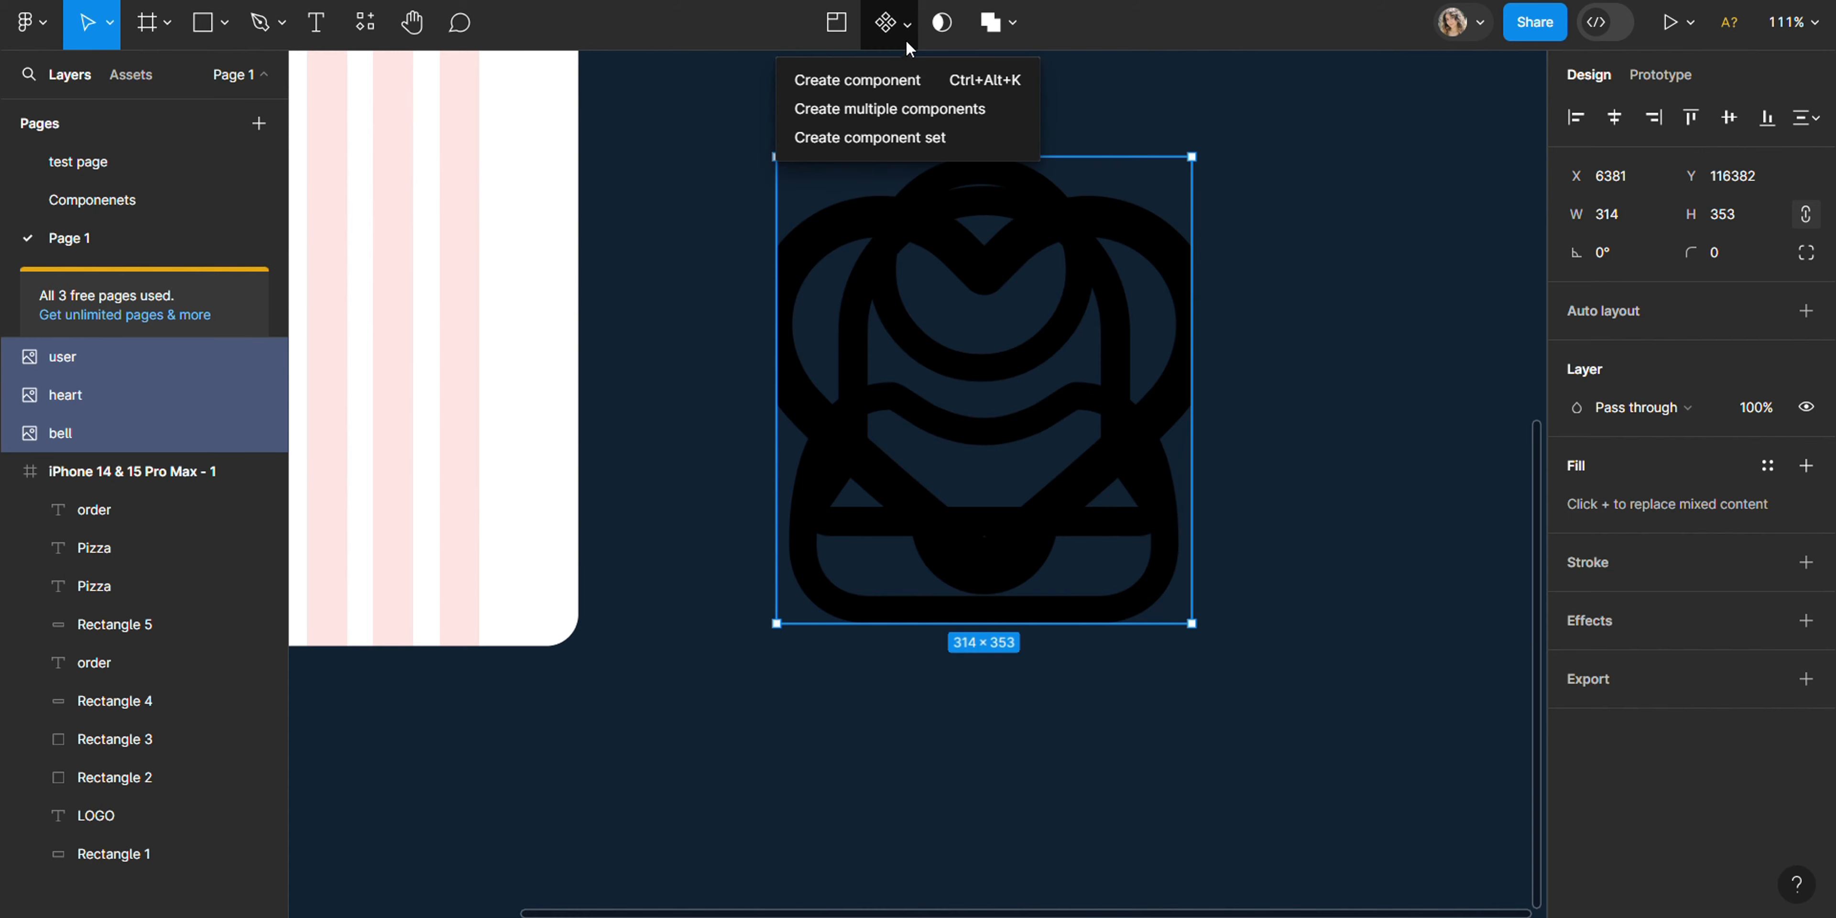
click(909, 108)
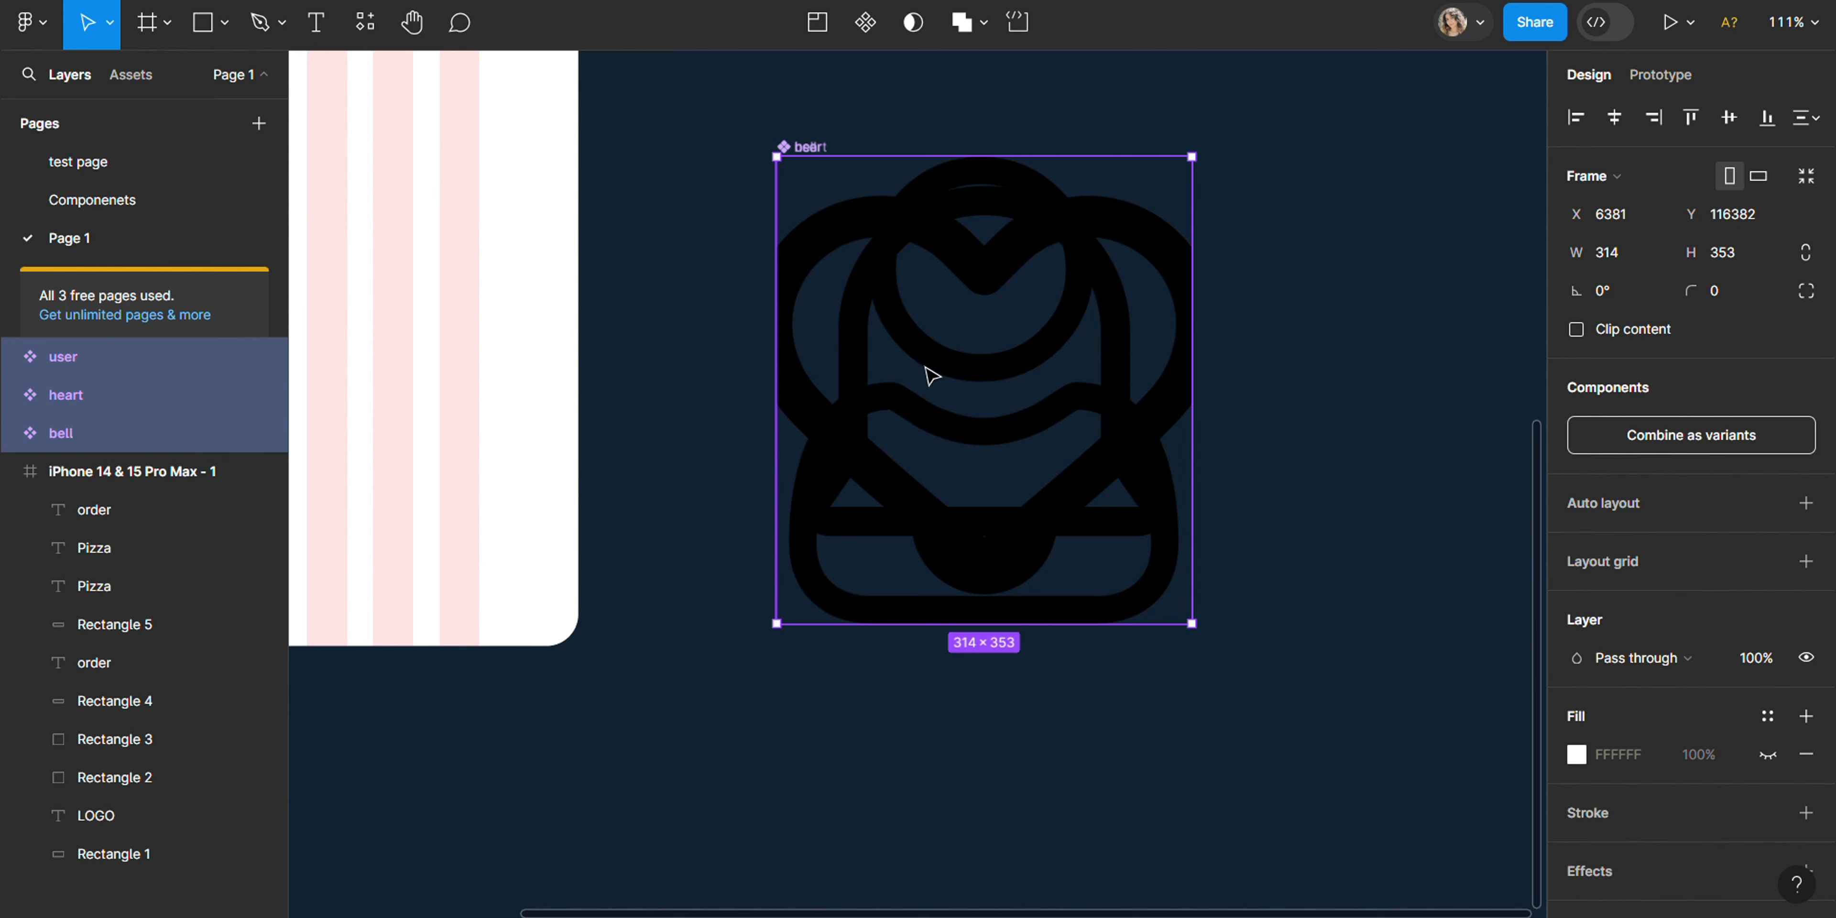
- Scale the three icon components proportionally with the Scale tool to a width of 40
key(k)
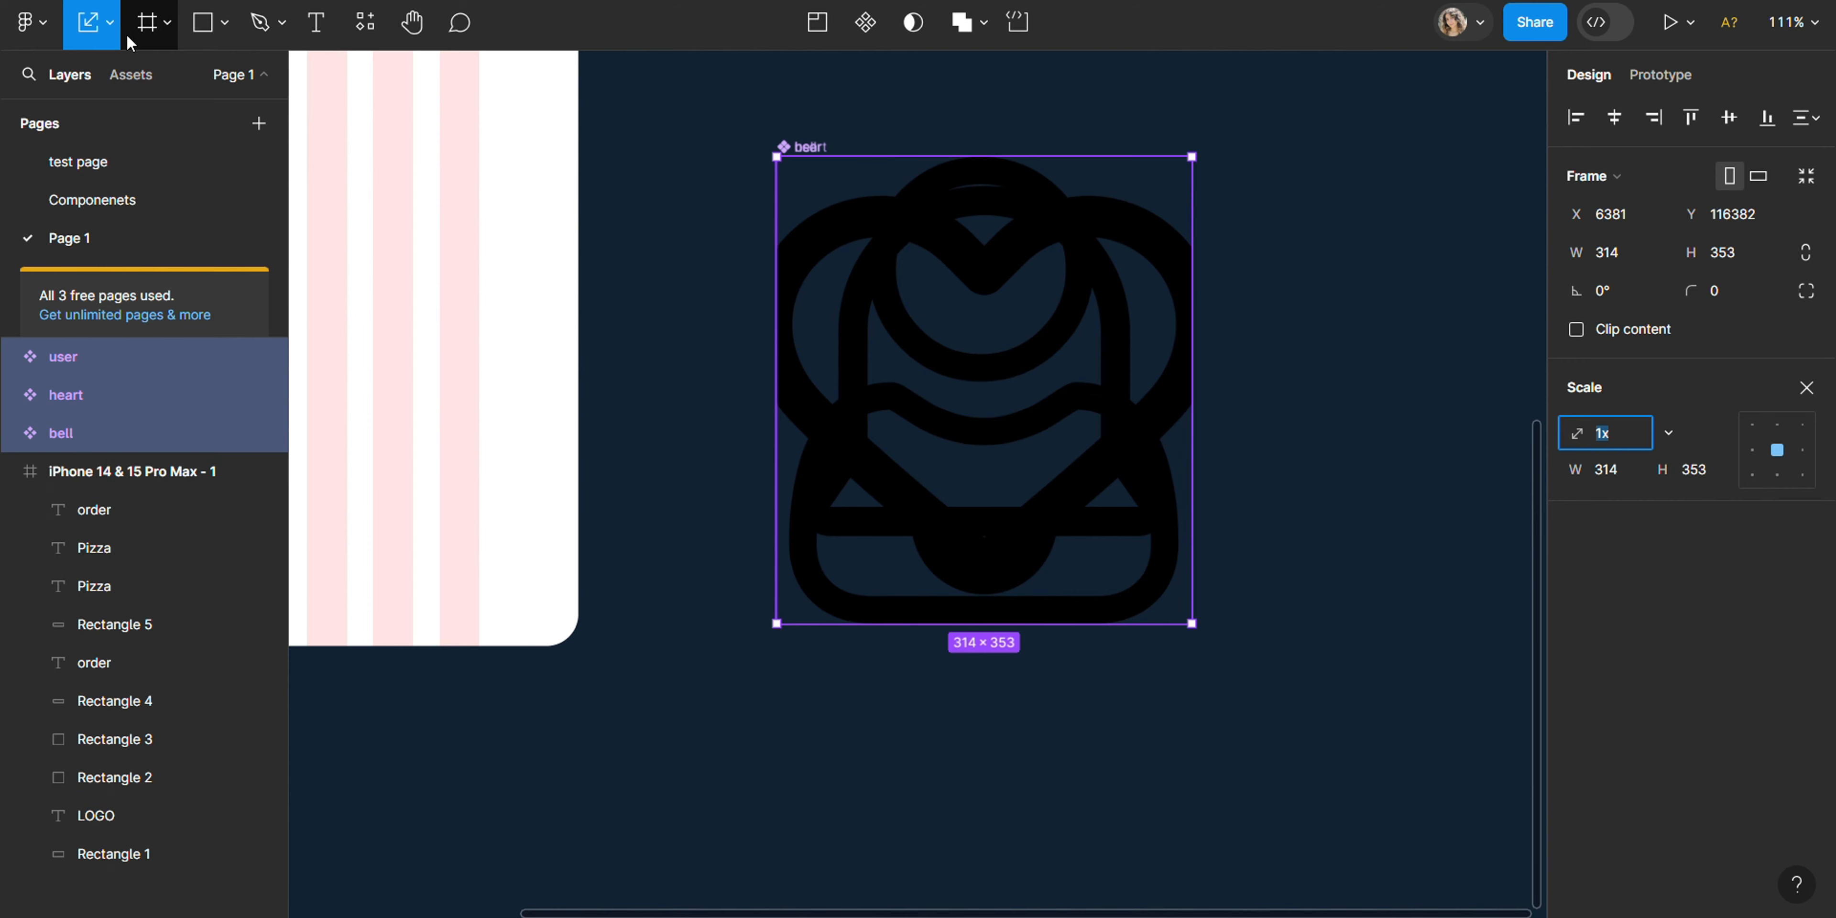
click(111, 27)
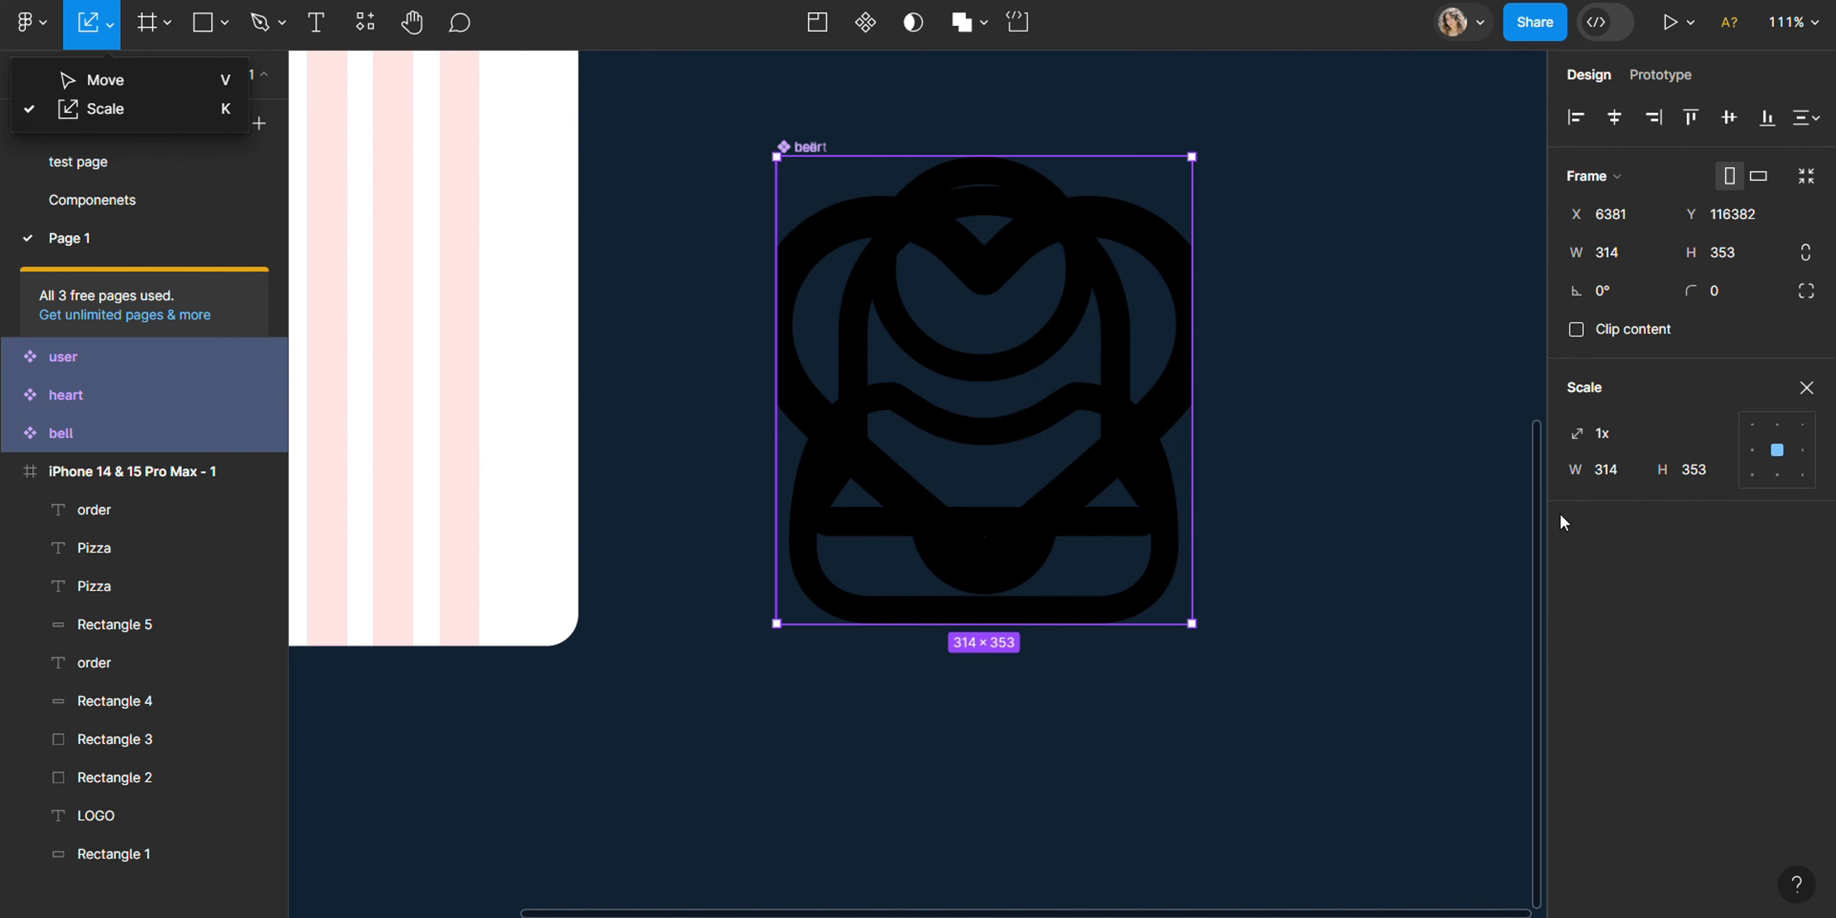
click(1673, 434)
click(1677, 433)
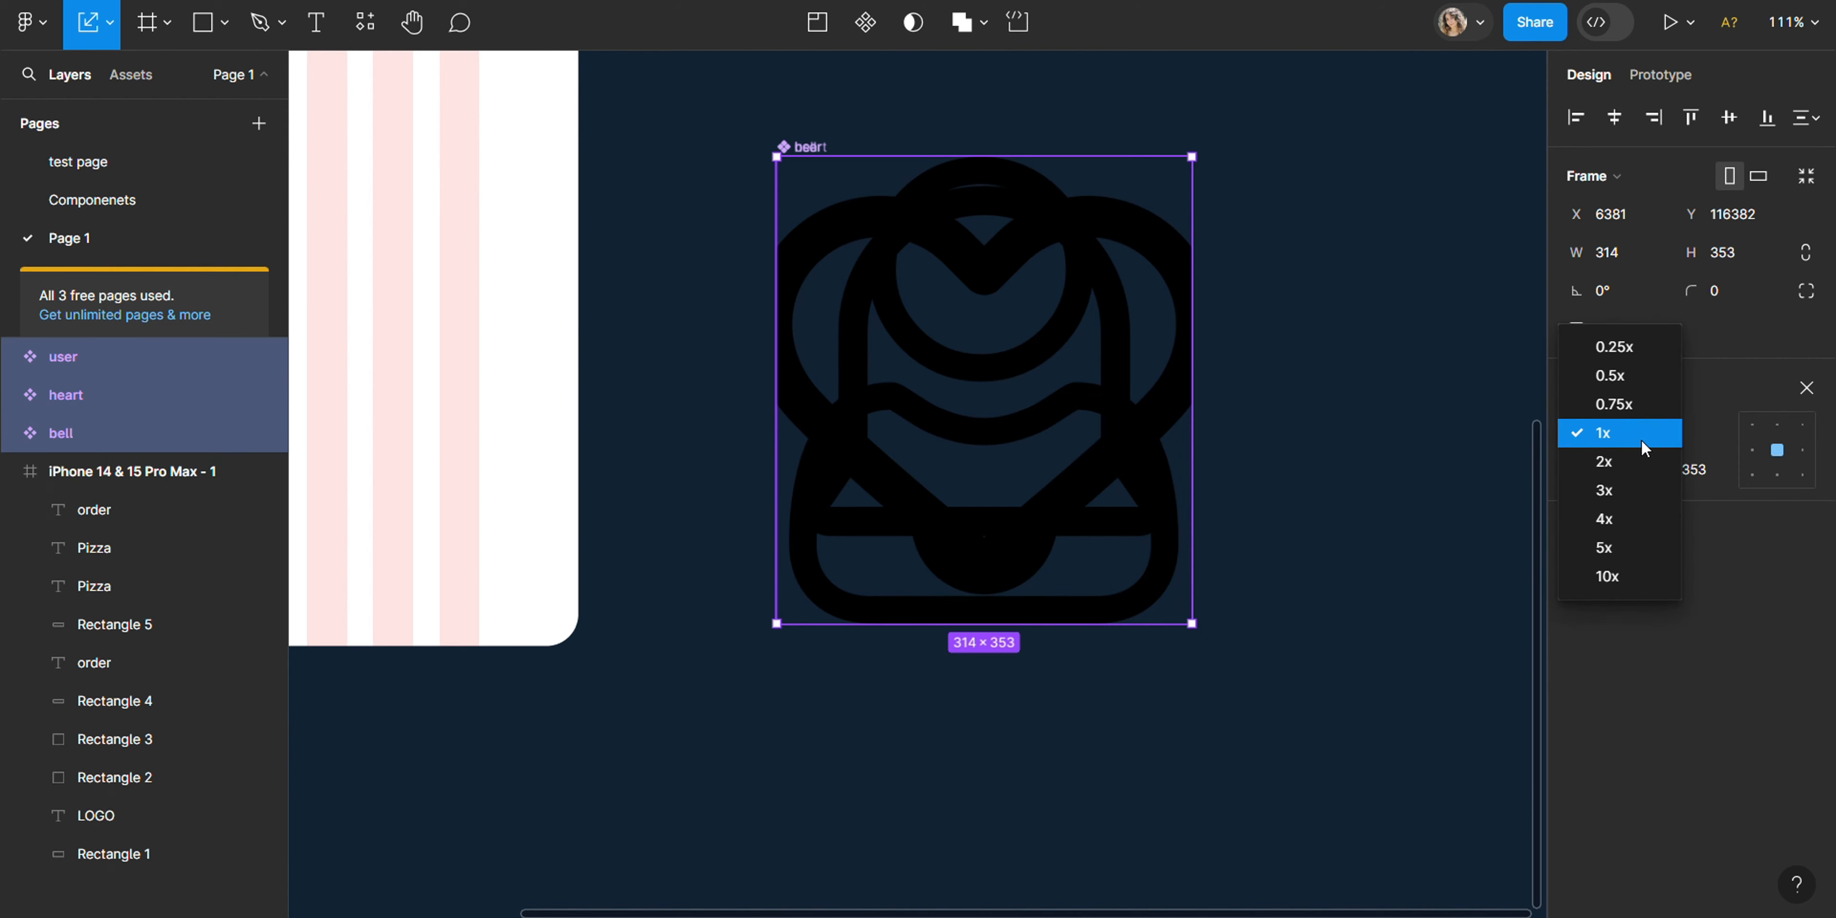
click(1628, 372)
click(1611, 470)
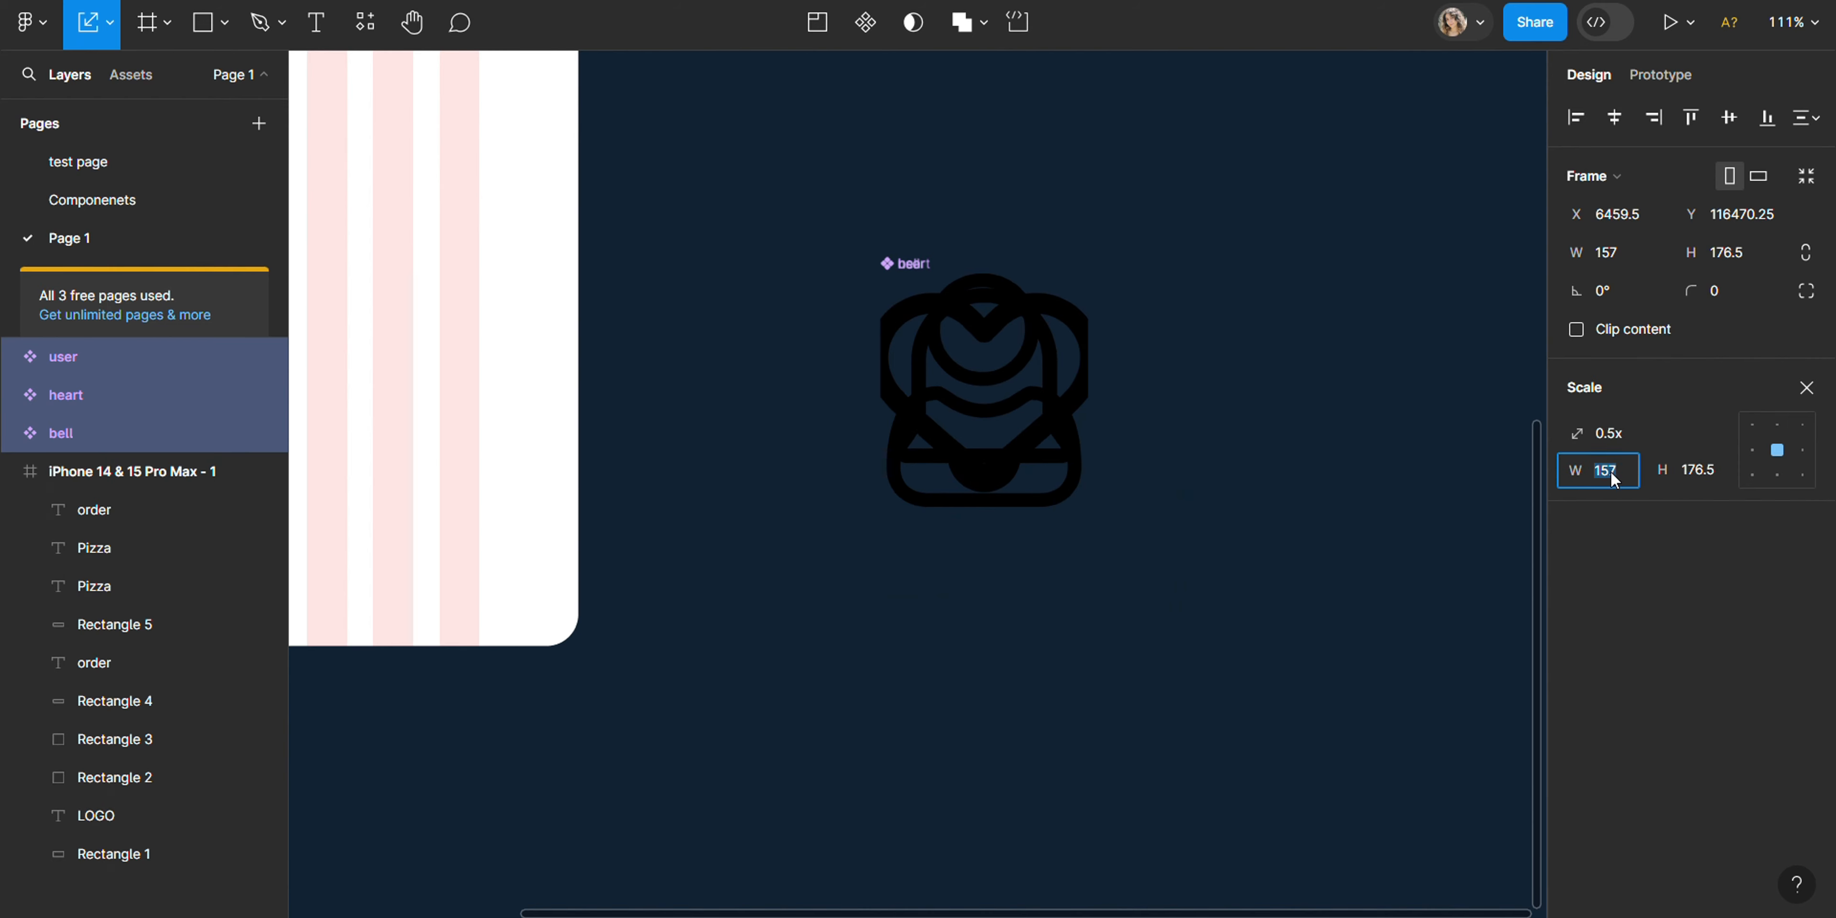
text(40)
key(Return)
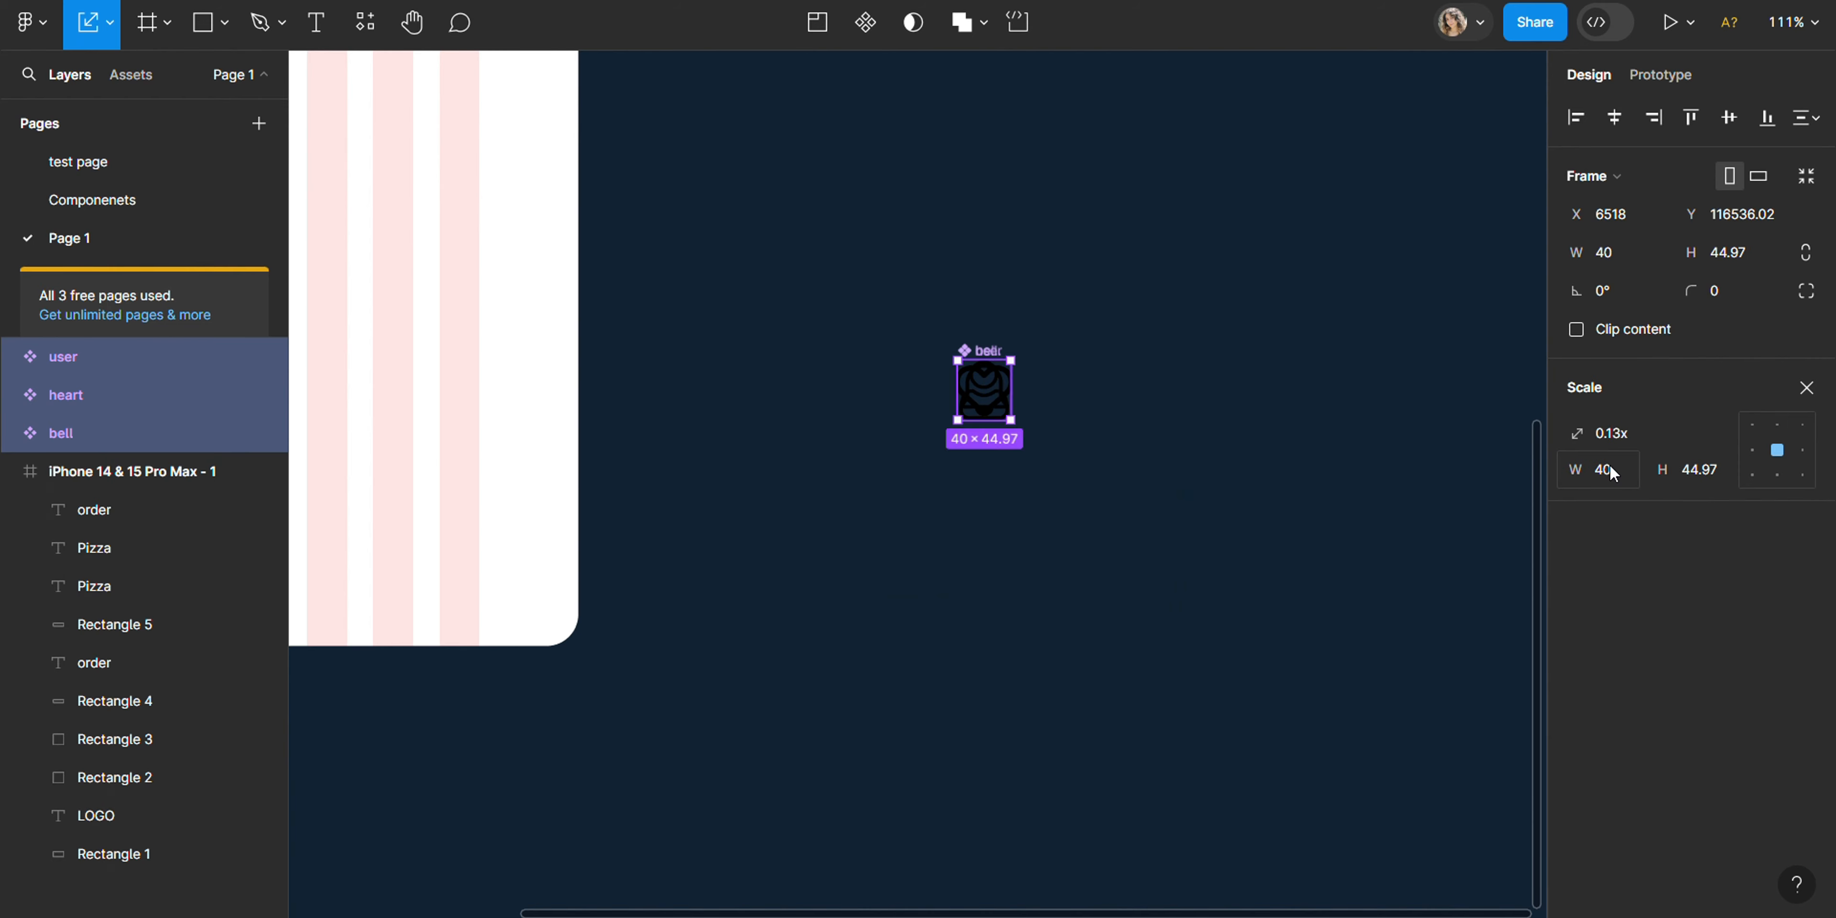
- Try another scale anchor and enlarge the icon components to about 90 × 101, and undo the enlargement
click(1776, 475)
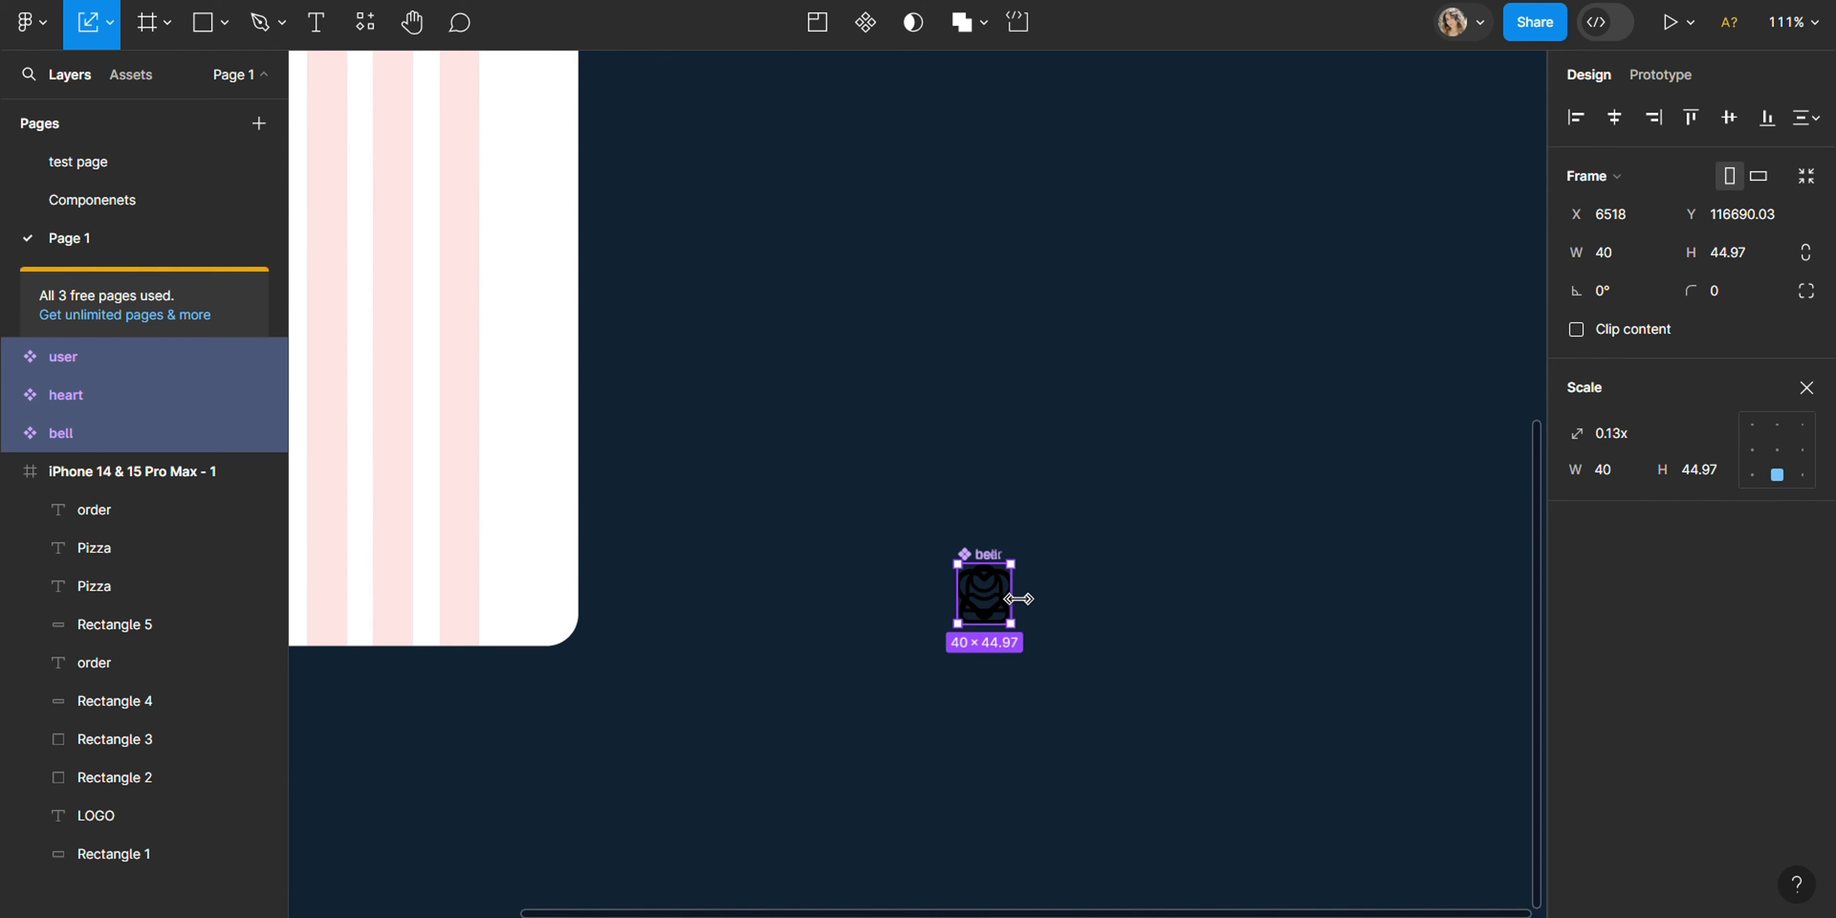
mouse_move(1081, 595)
mouse_down()
mouse_move(1172, 586)
mouse_move(1033, 614)
mouse_move(1077, 617)
mouse_up()
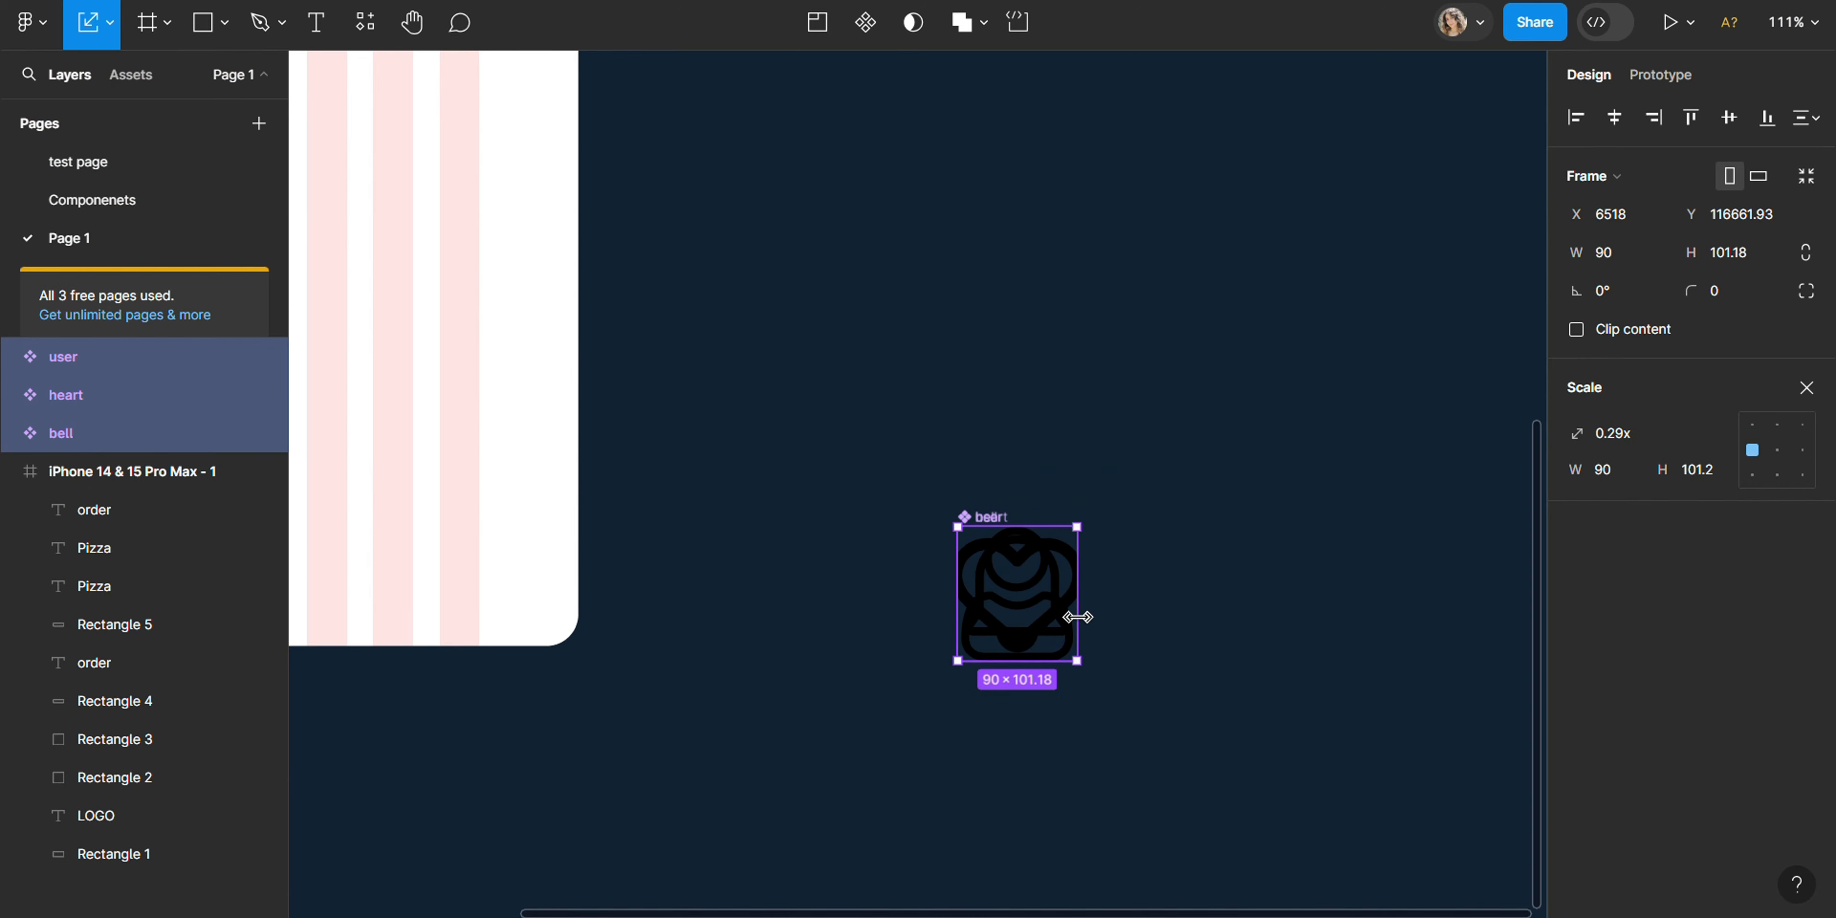
key(ctrl+z)
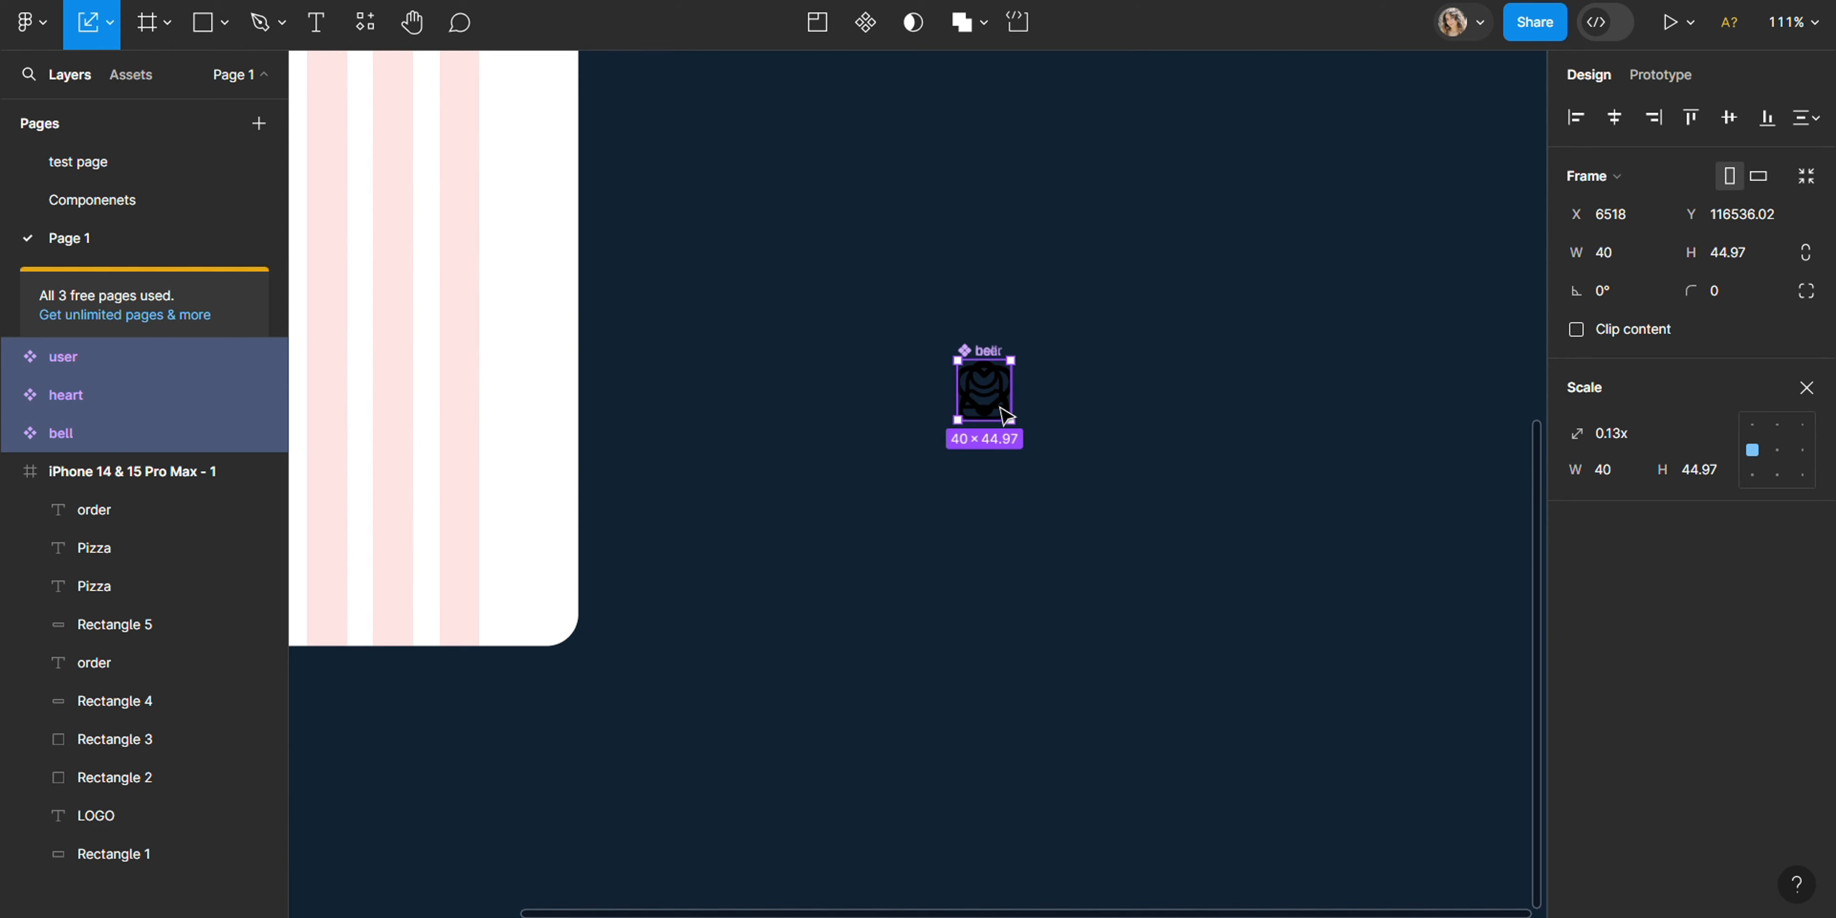
- Spread the stacked icons into a row with the bell first, the user in the middle and the heart last
double_click(997, 426)
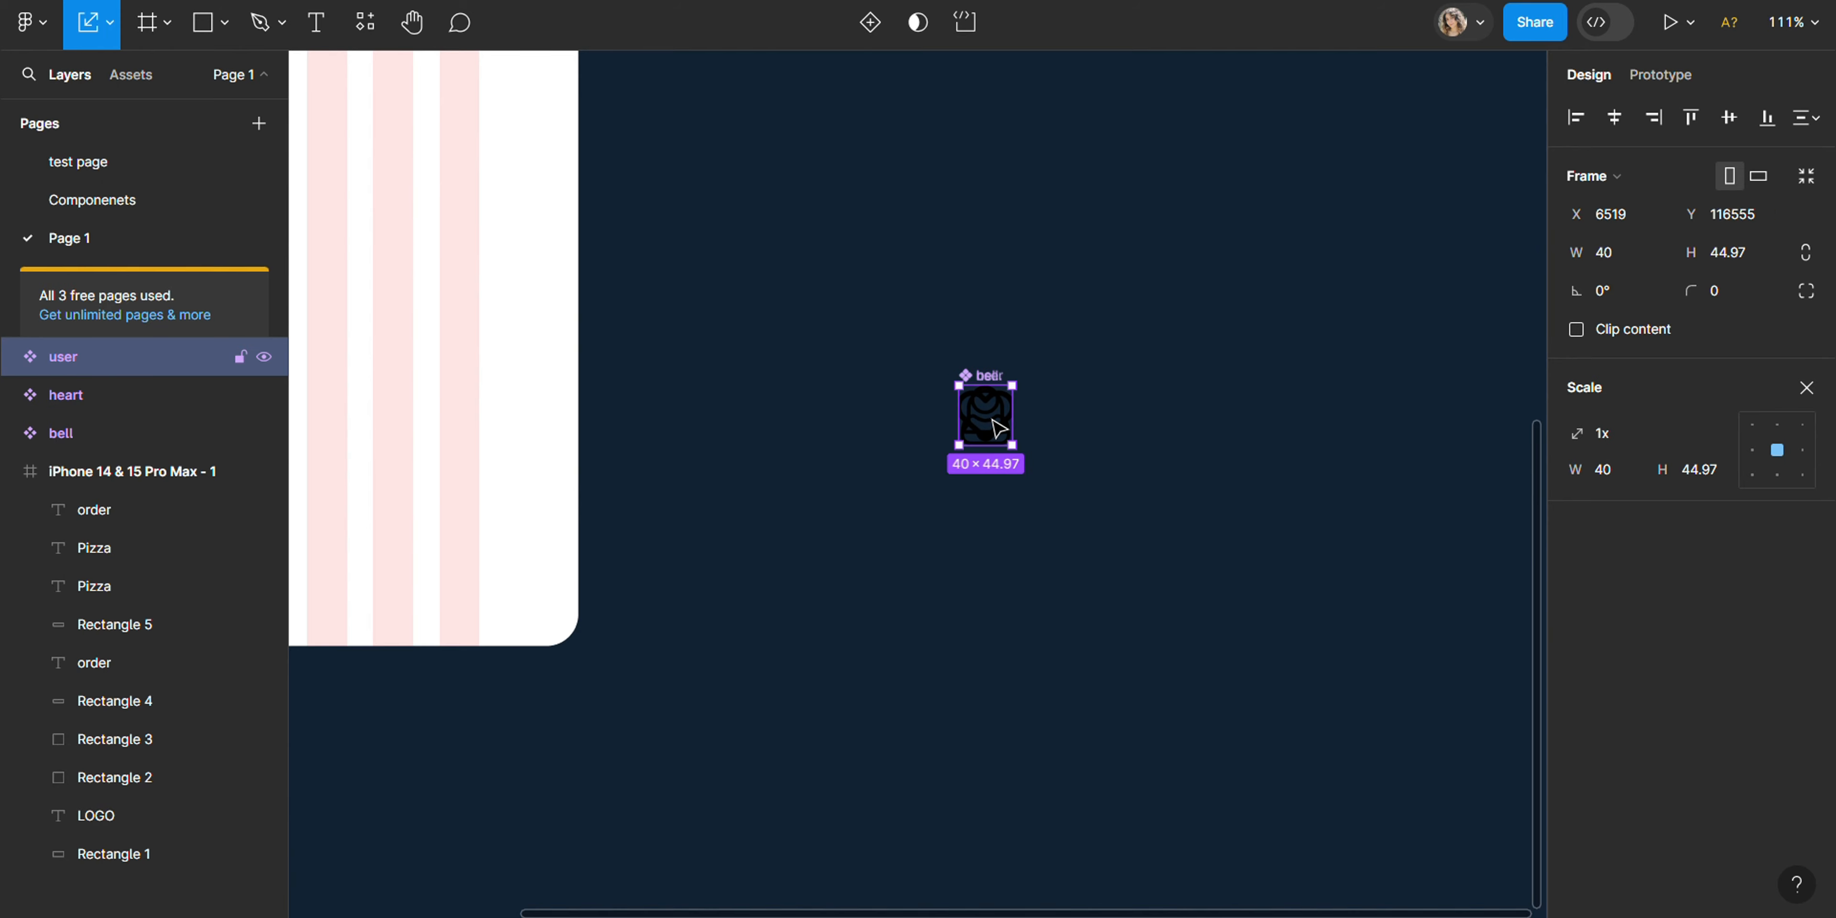
drag(992, 419, 1169, 426)
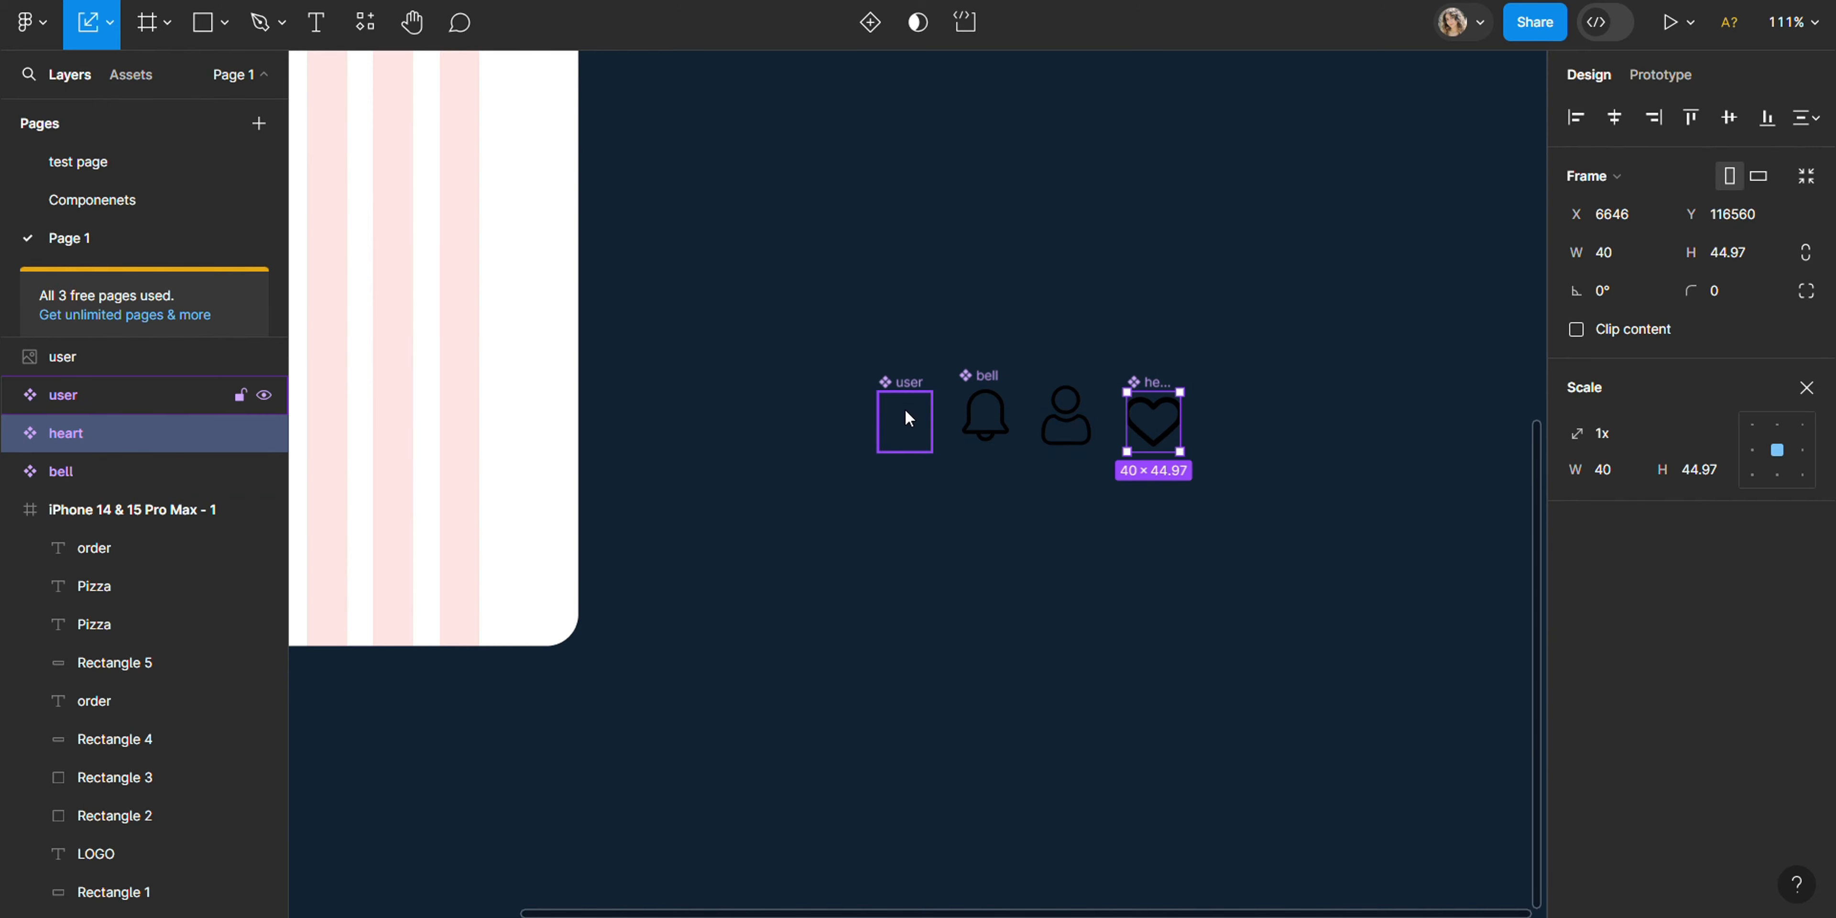
drag(908, 418, 1074, 417)
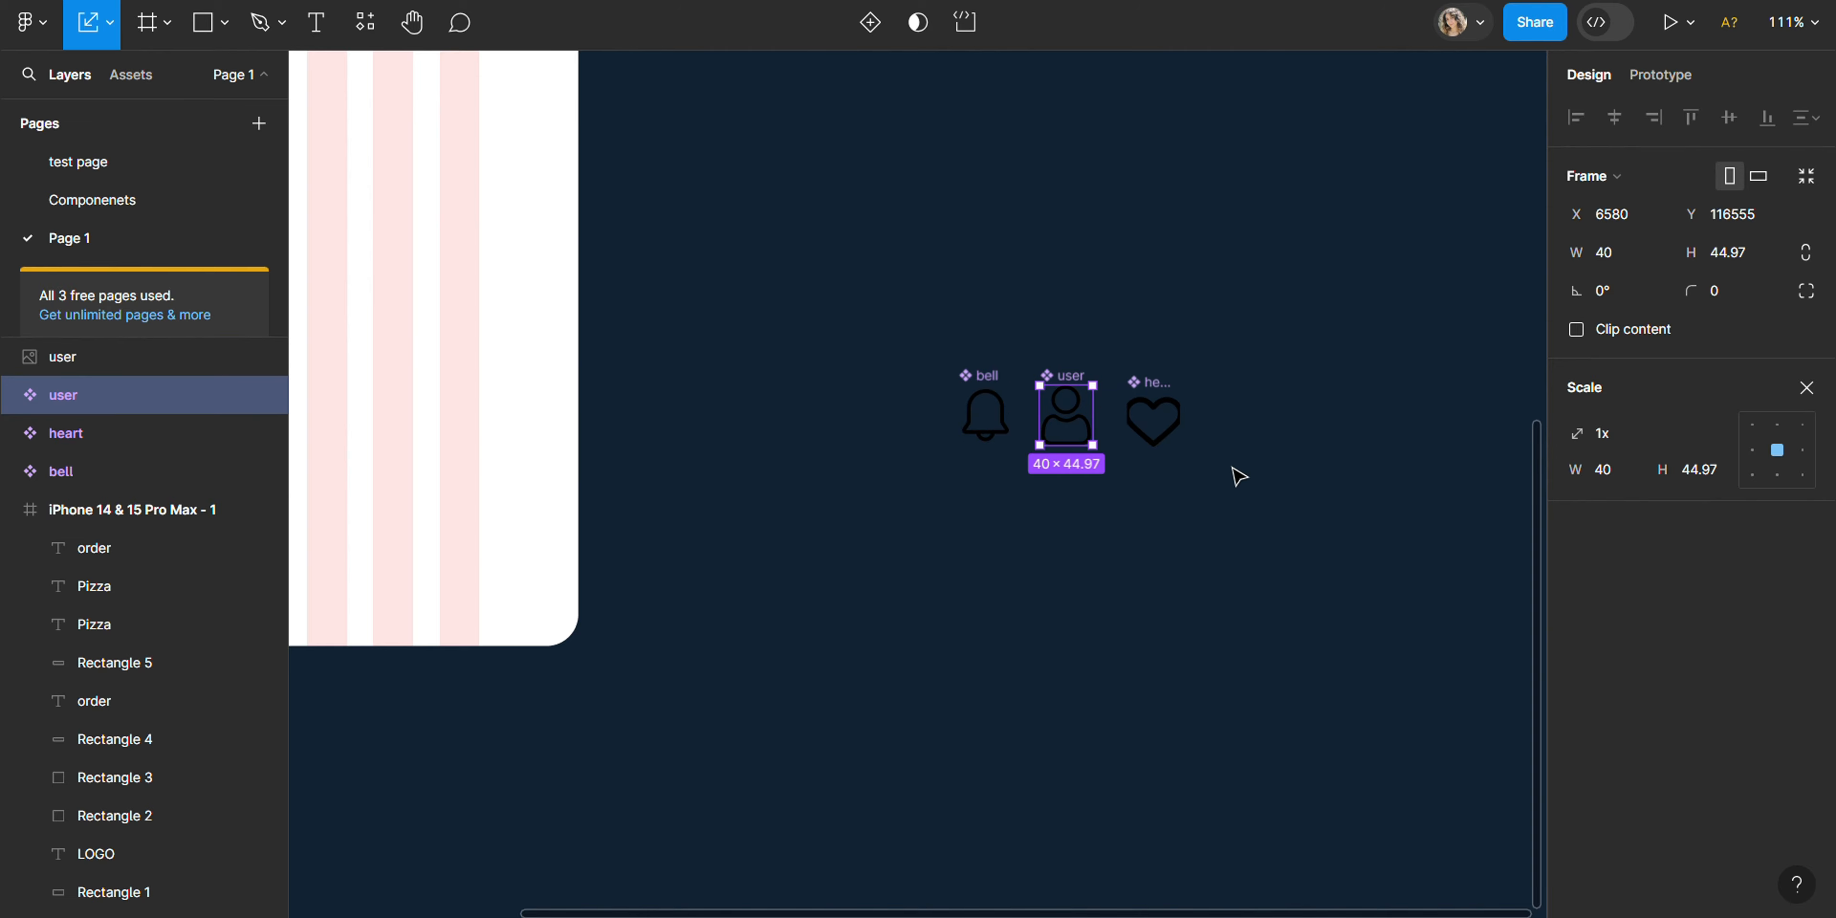
- Add a horizontal auto layout around the three icons and place the user image between the bell and the heart
drag(1240, 457, 905, 445)
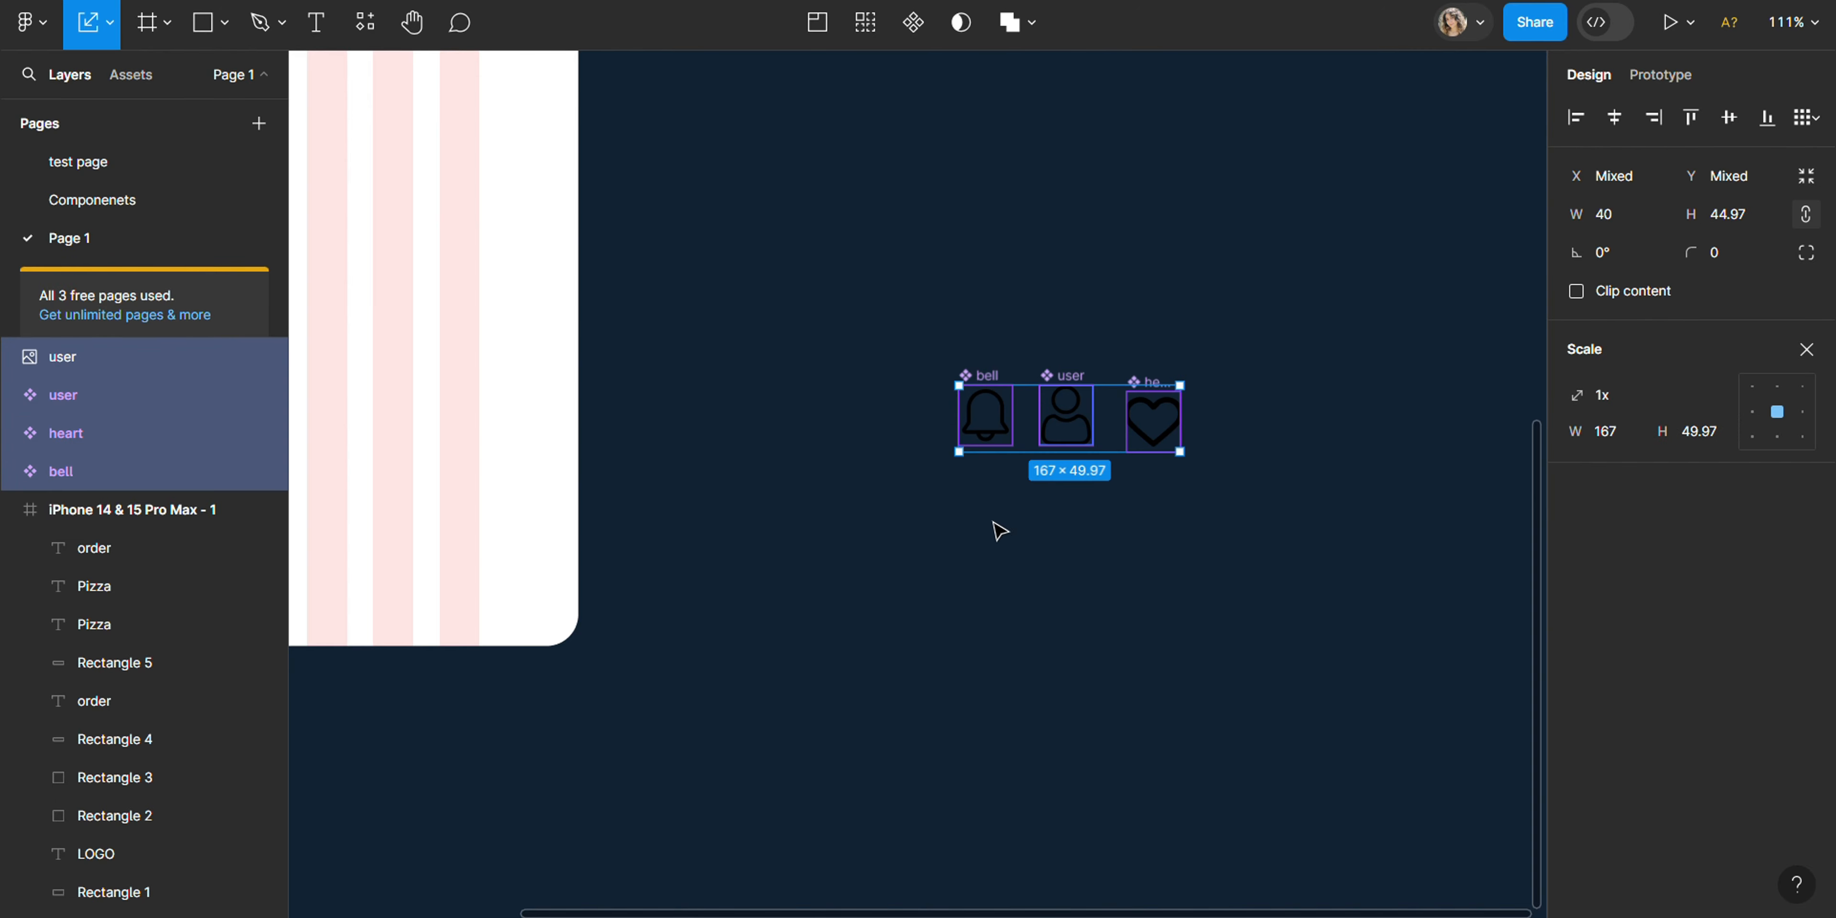
click(111, 30)
click(100, 80)
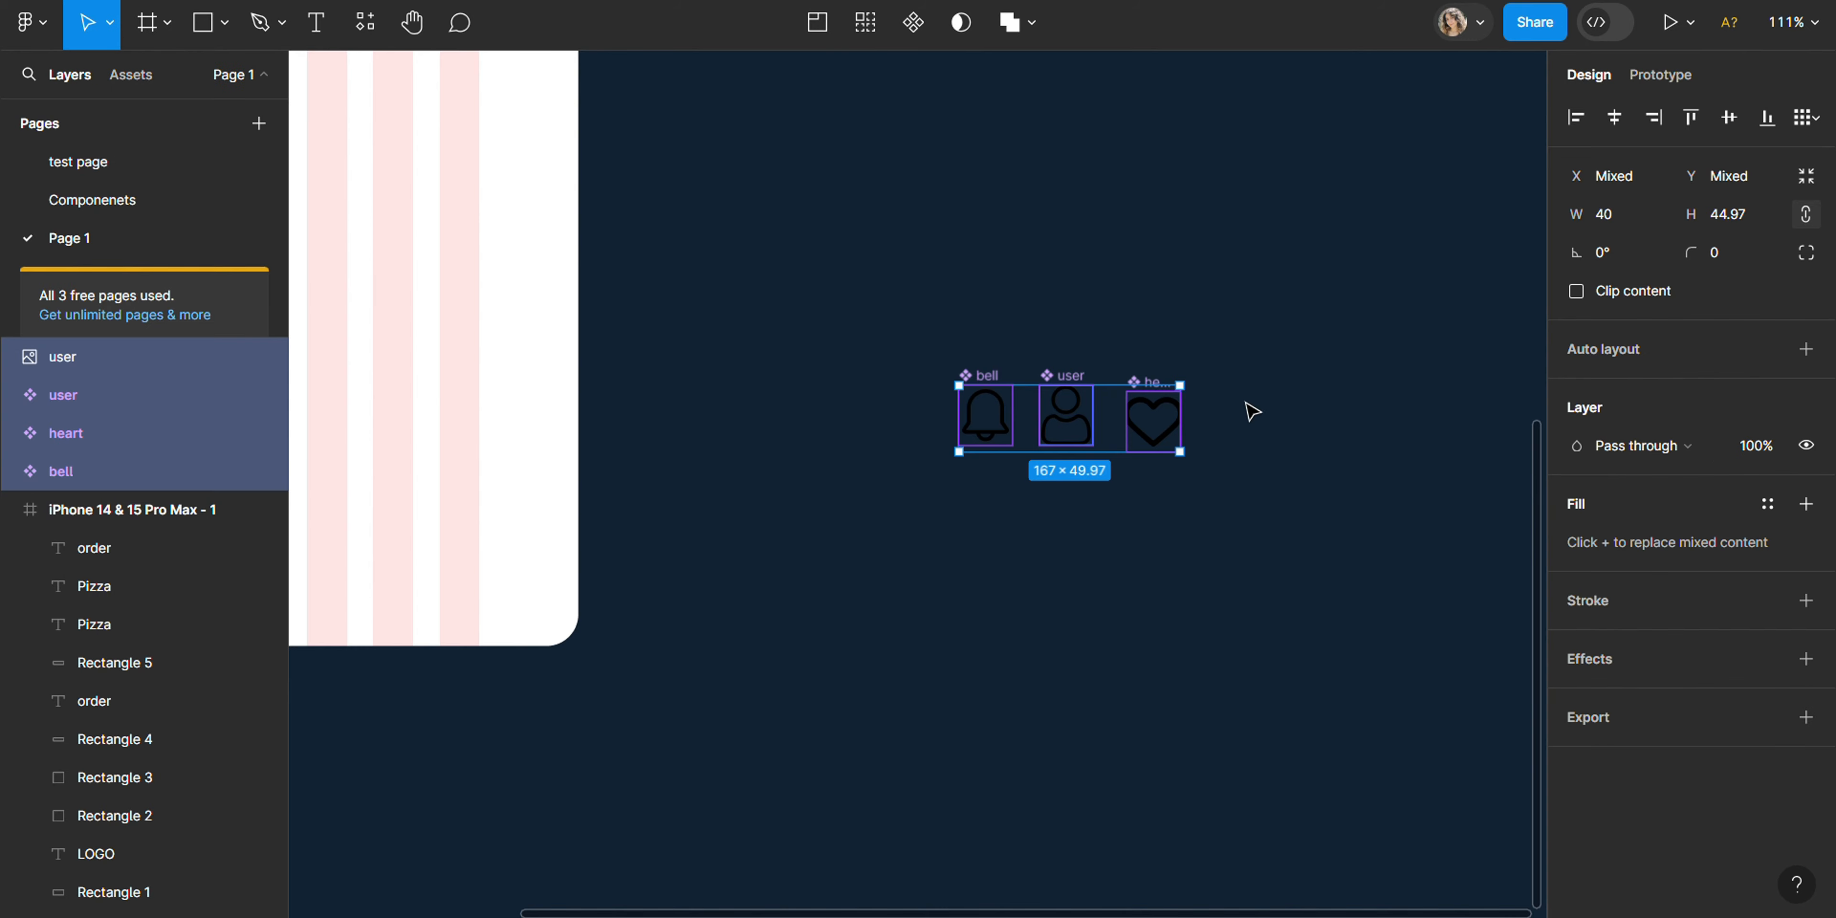
click(1808, 353)
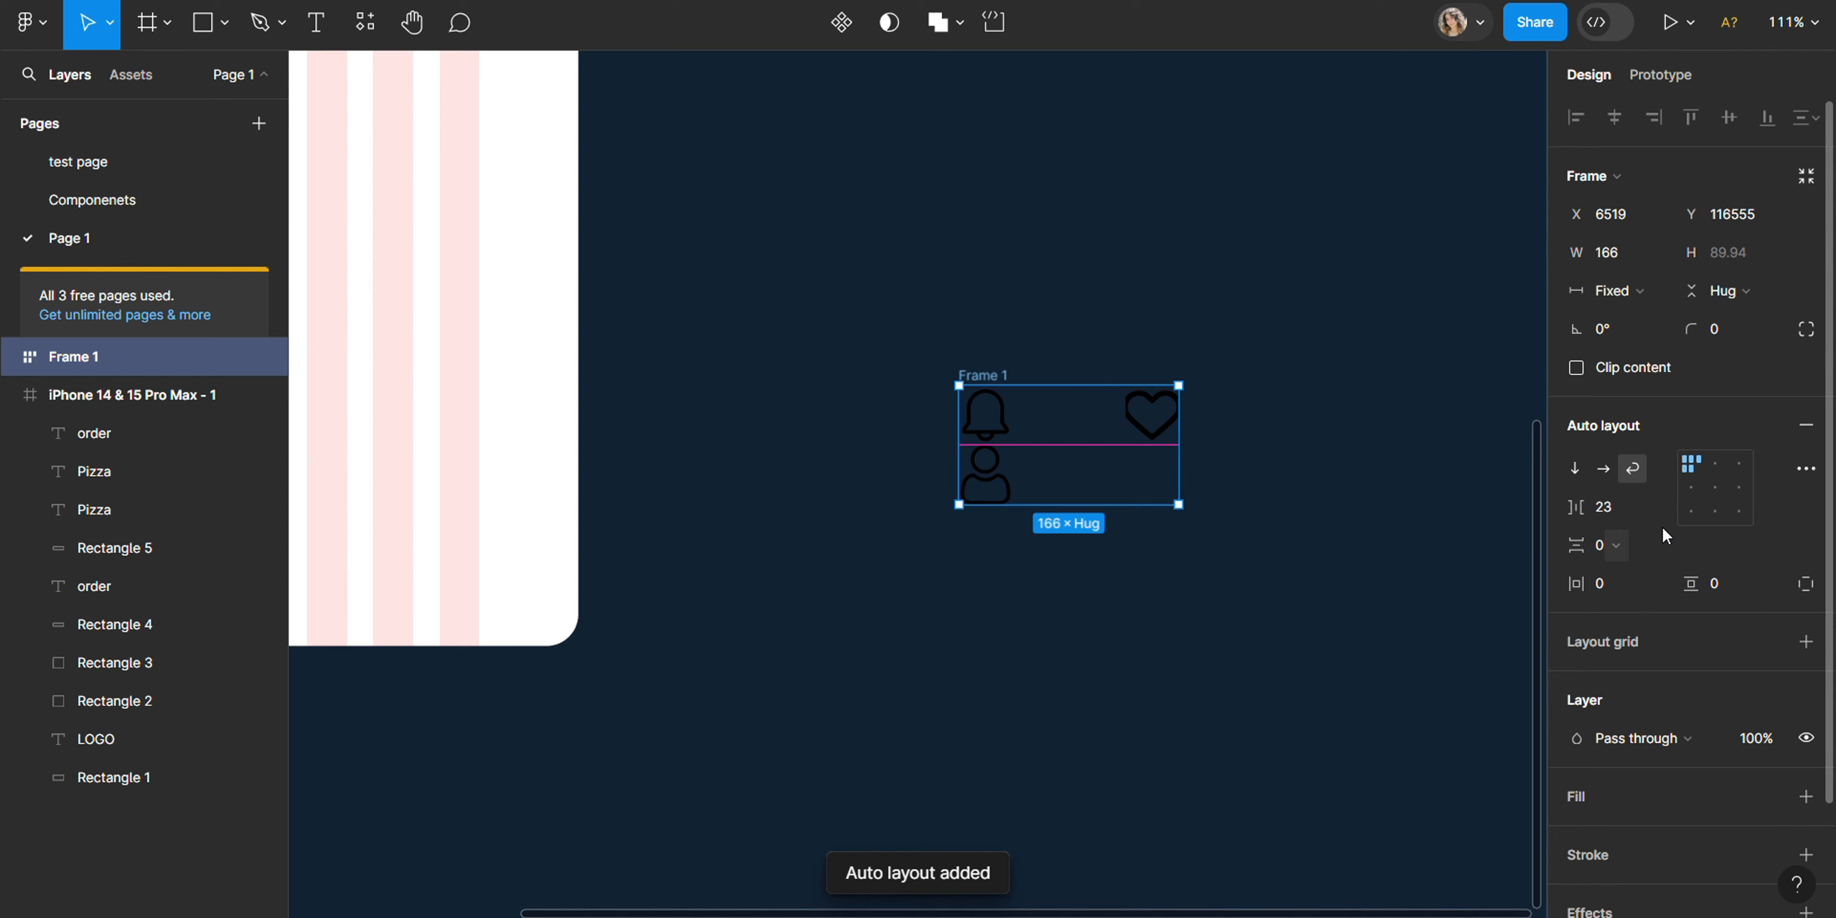
click(1605, 470)
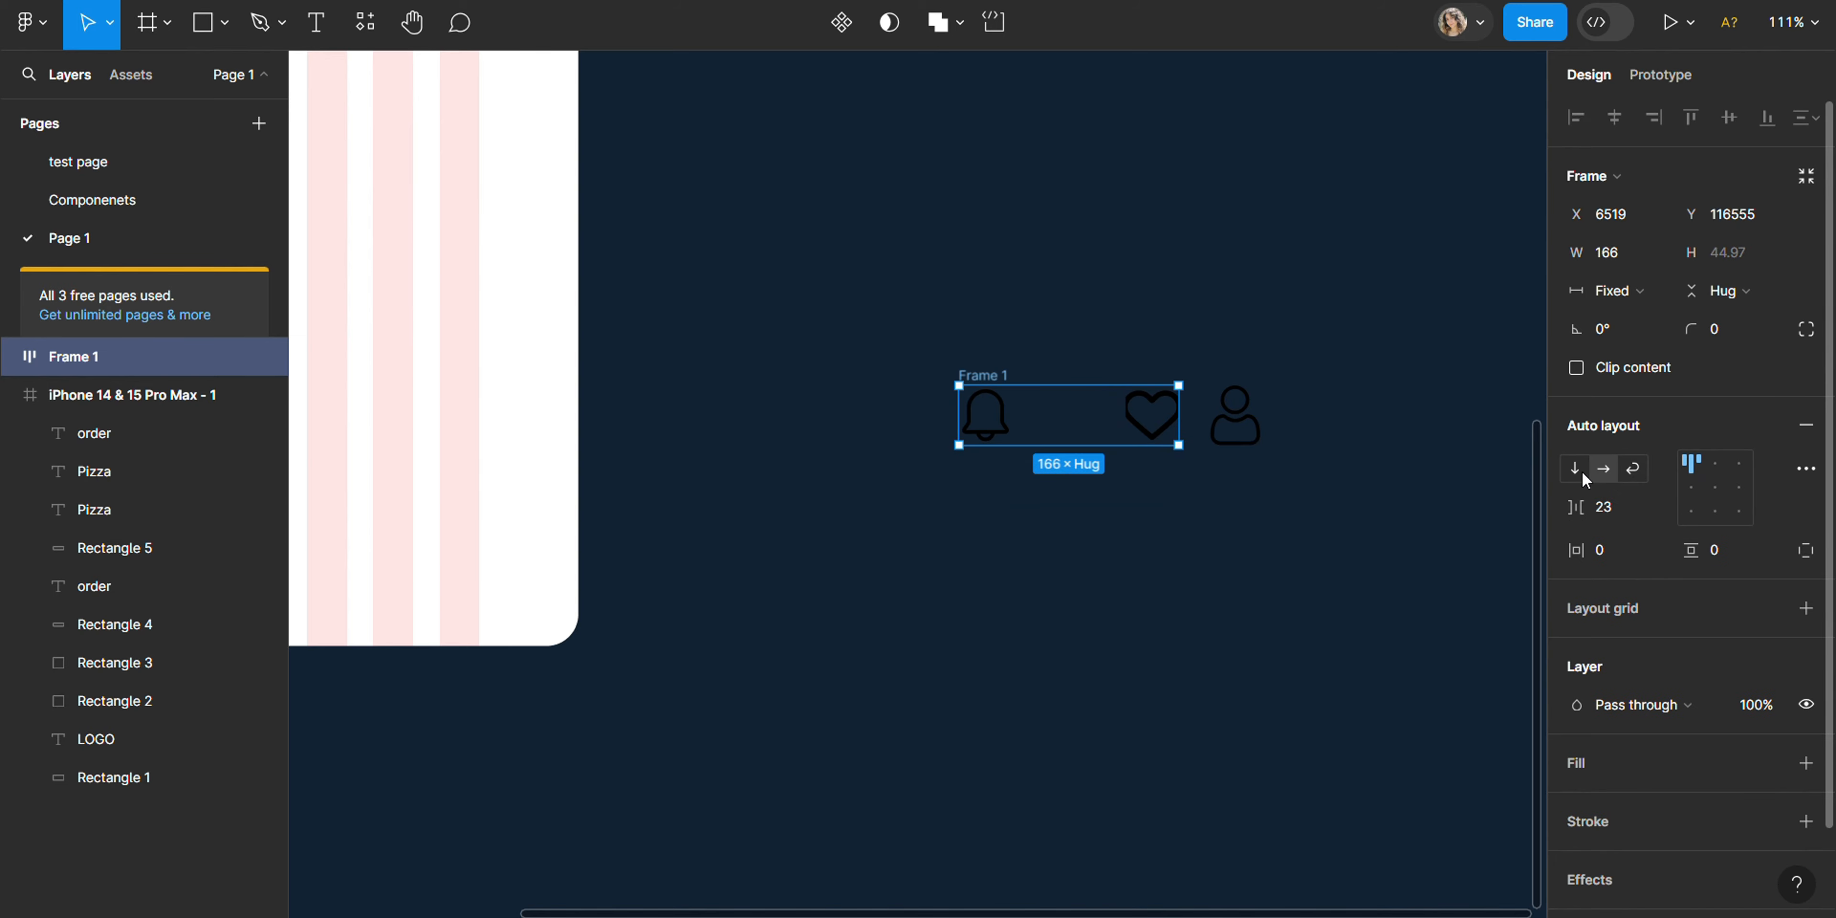
drag(1223, 433, 1064, 440)
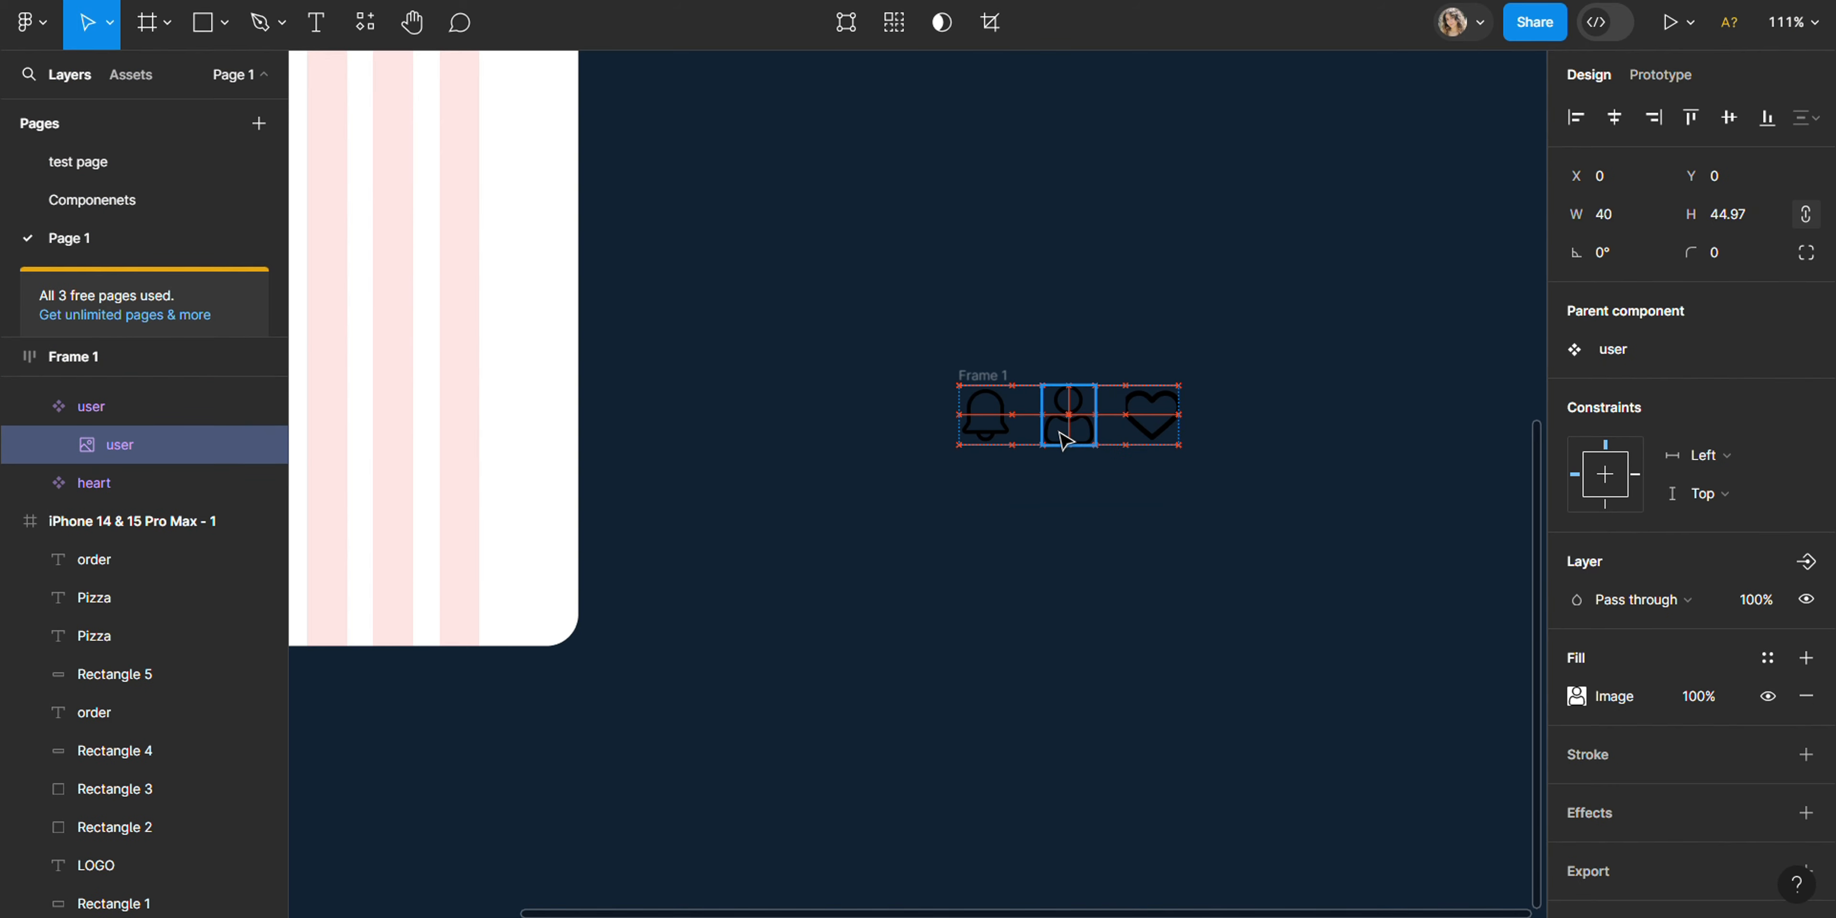
drag(1271, 480, 959, 385)
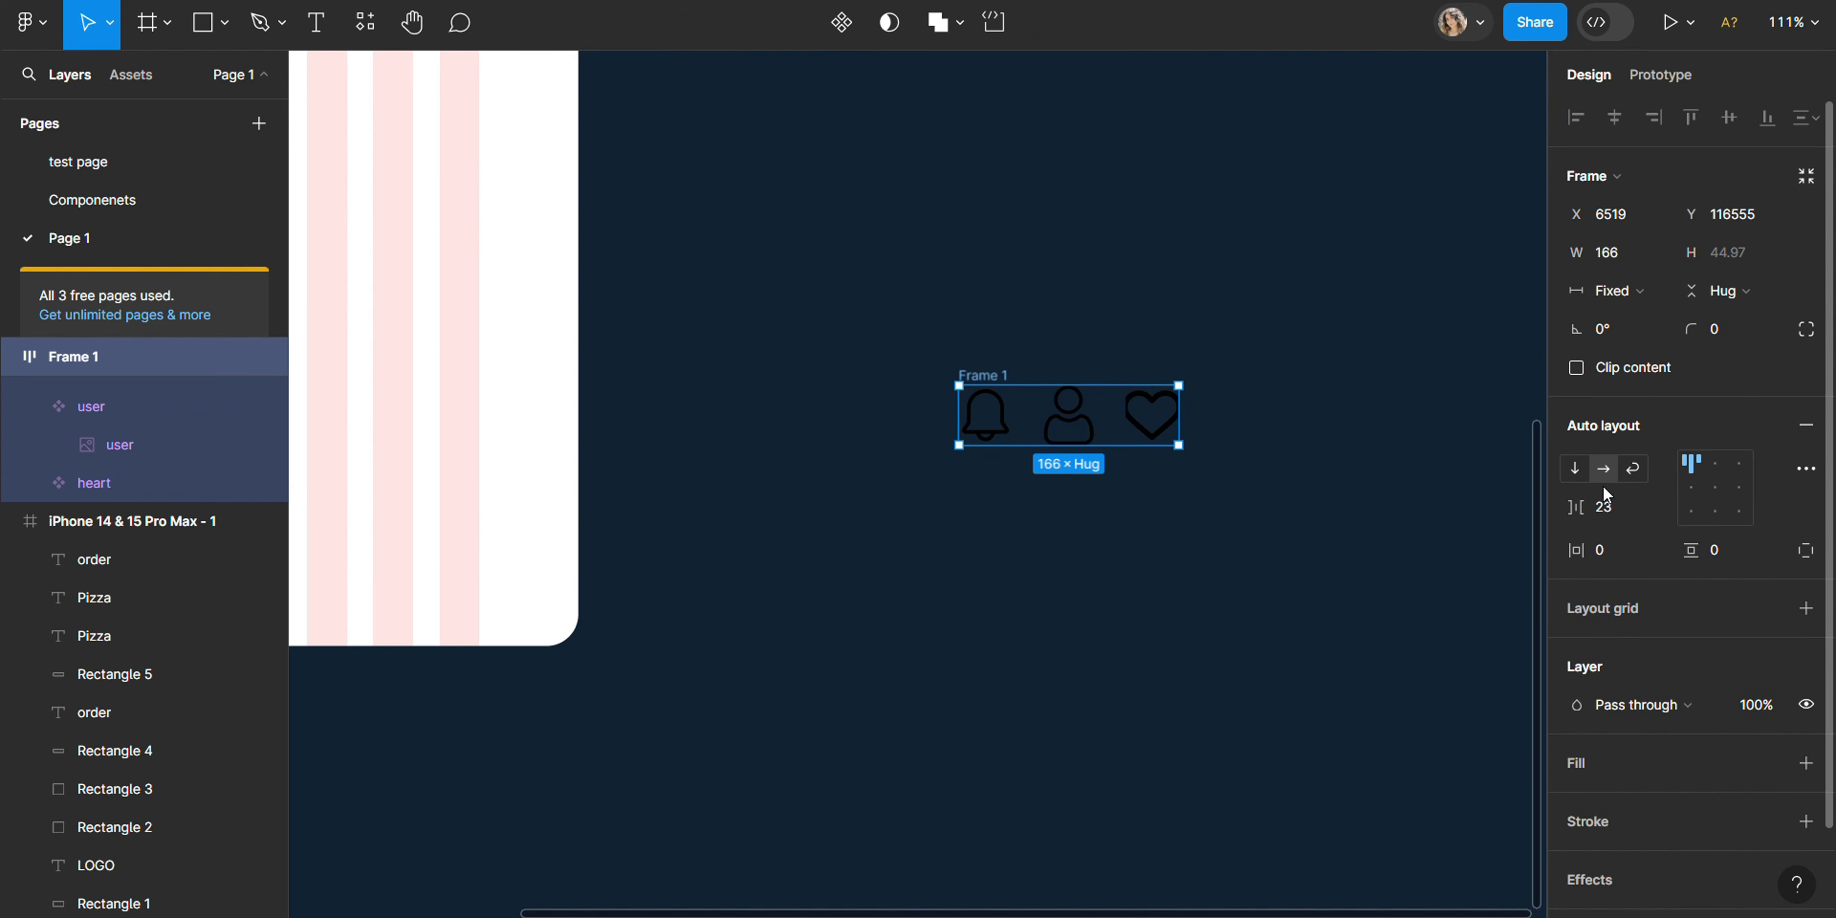
- Align the three icons to the bottom of their auto-layout row and set the gap between them to about 14
click(1652, 511)
click(1635, 536)
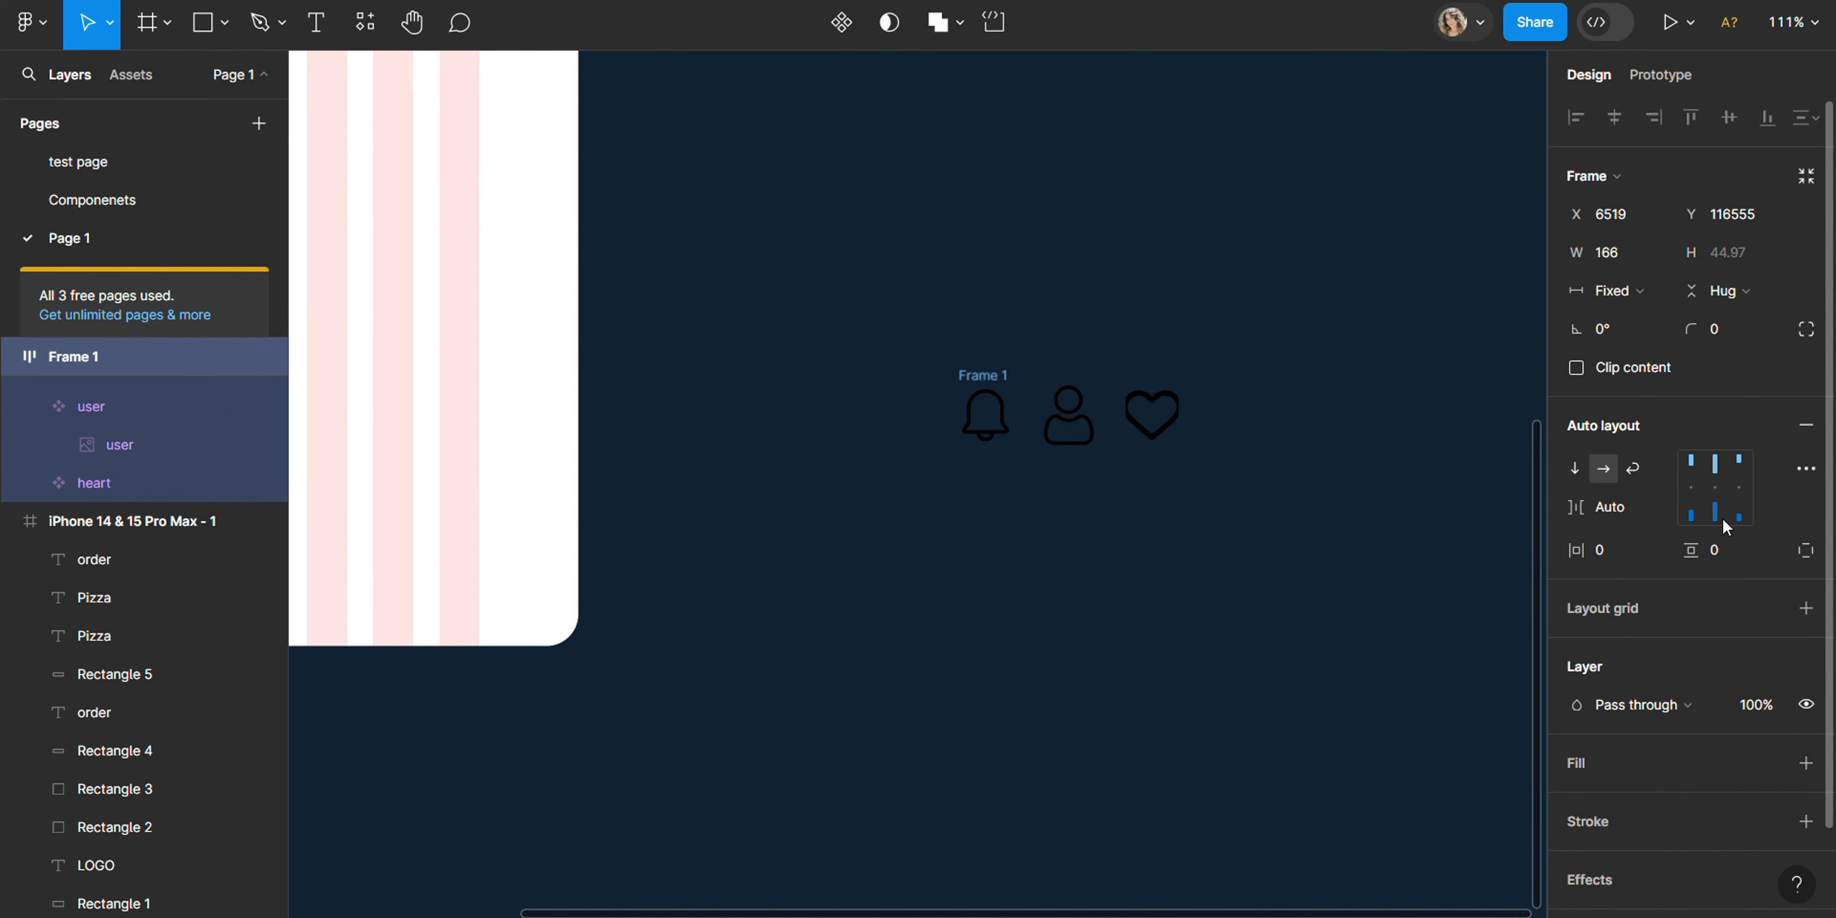
click(1723, 519)
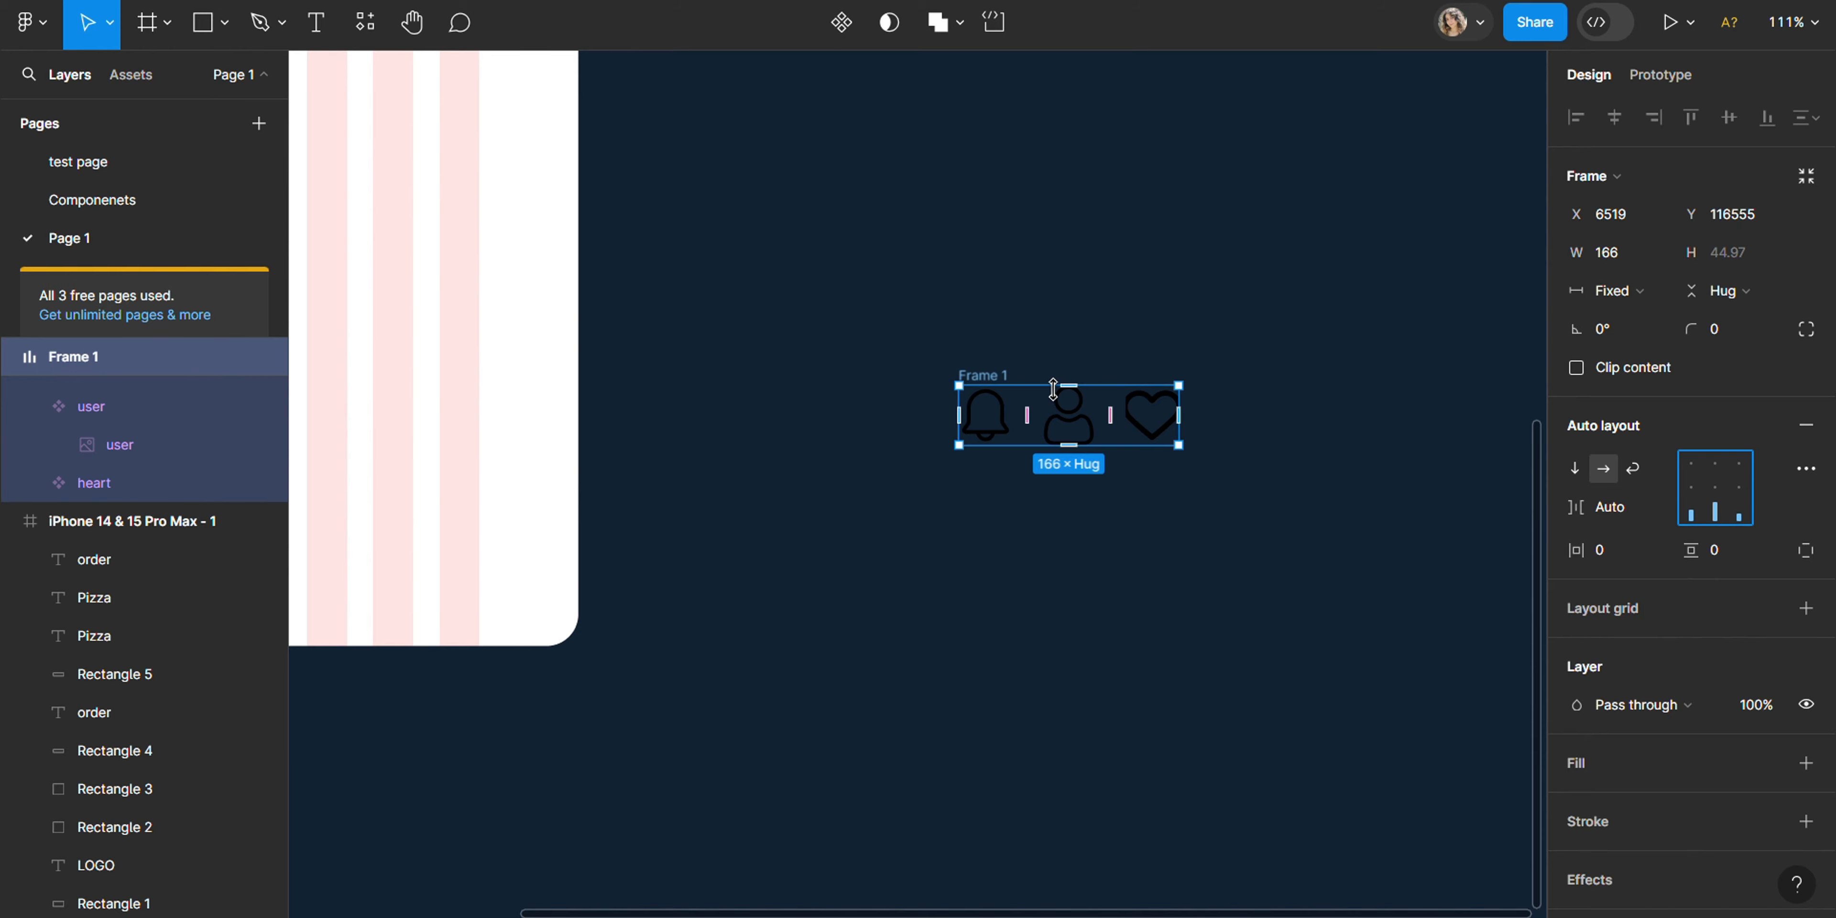
mouse_move(1025, 416)
scroll(1025, 402, up, 5)
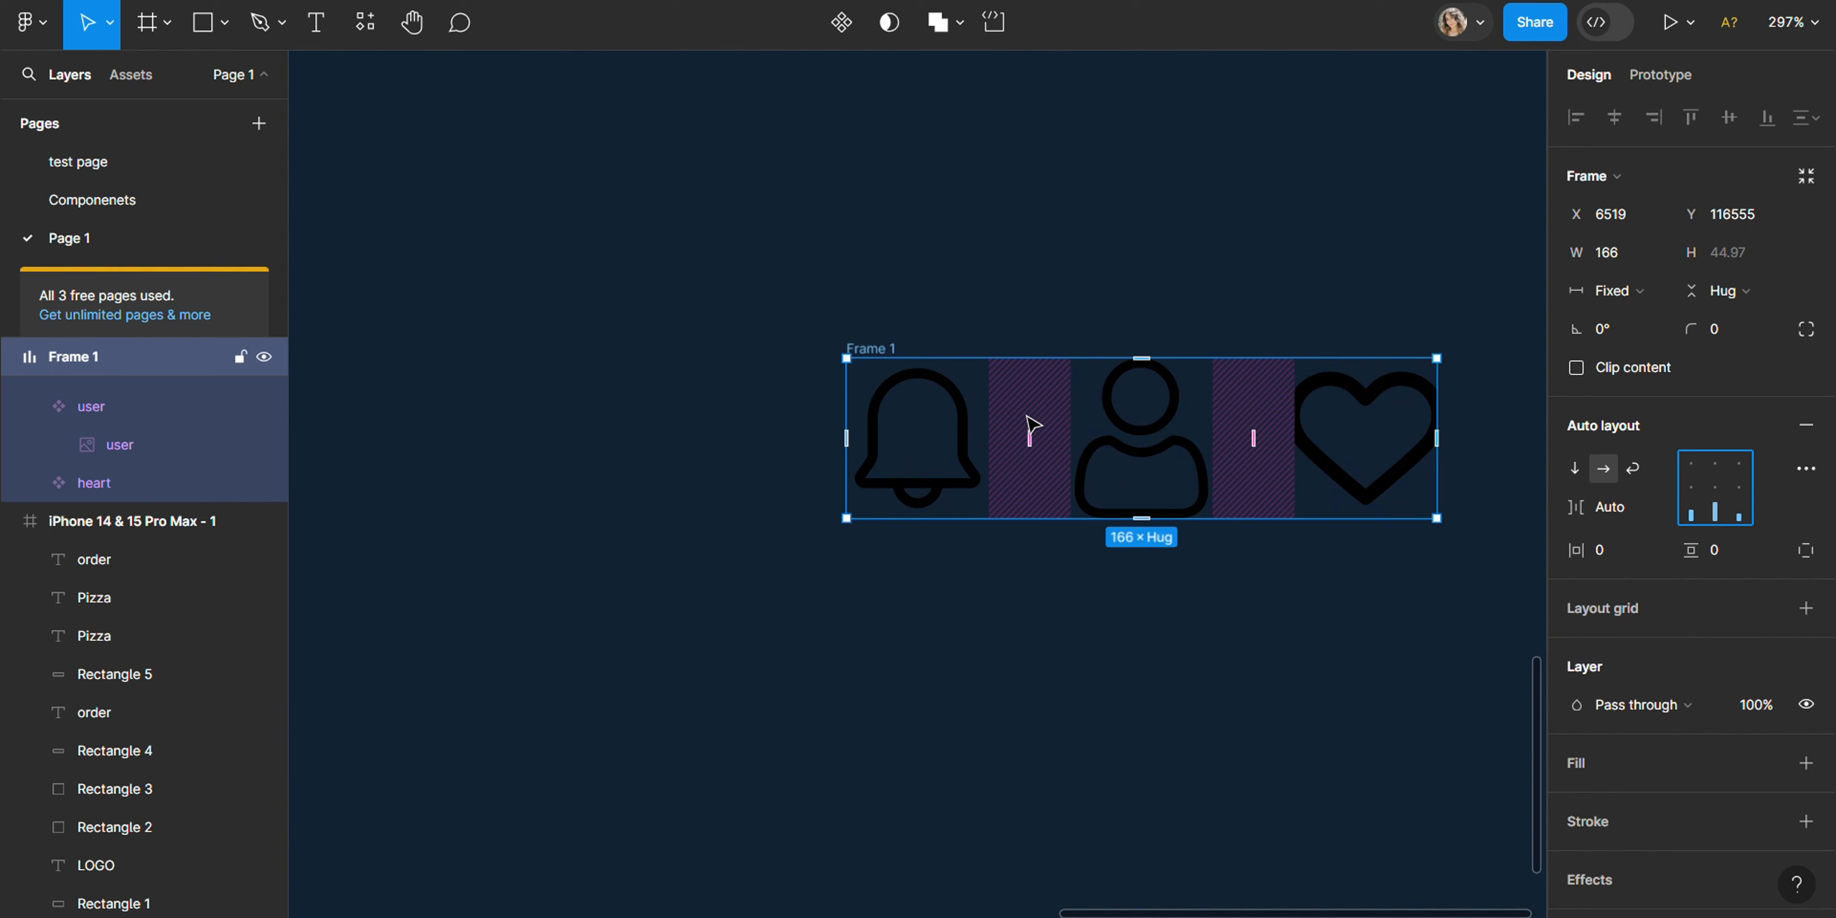
mouse_move(1030, 437)
mouse_down()
mouse_move(1040, 447)
mouse_move(995, 447)
mouse_move(1045, 455)
mouse_move(1008, 460)
mouse_up()
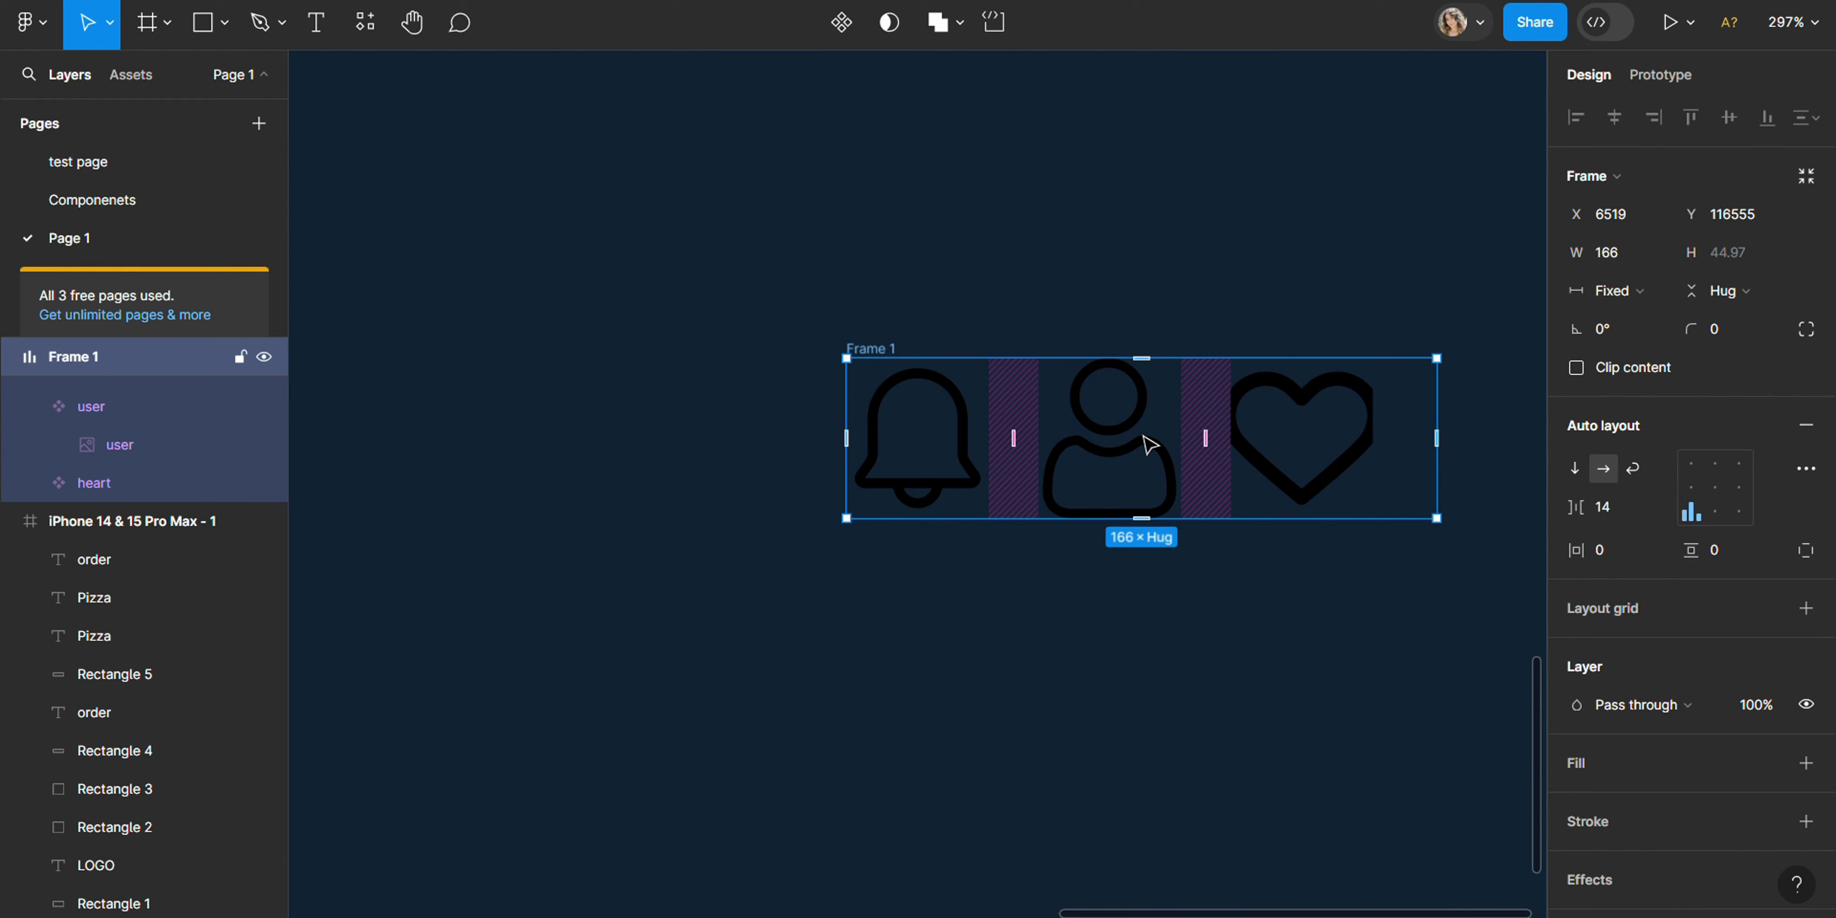
- Widen the heart icon component in the row to about 47 × 45
click(1283, 426)
drag(1372, 360, 1397, 359)
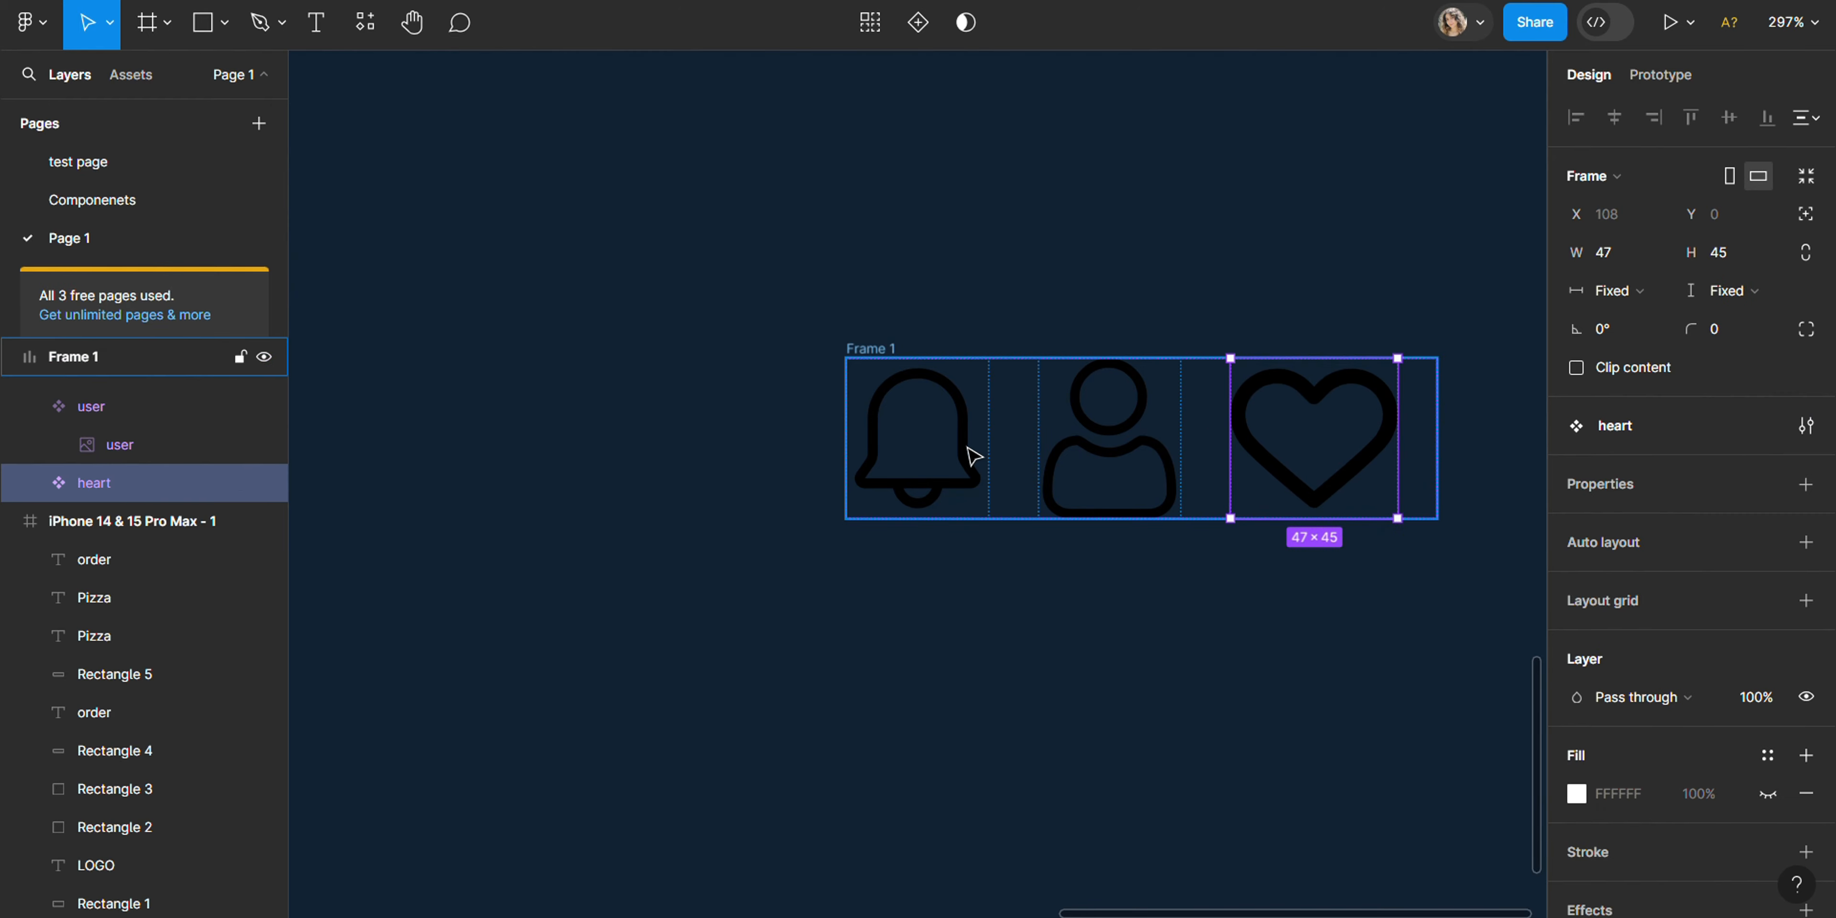
click(1352, 538)
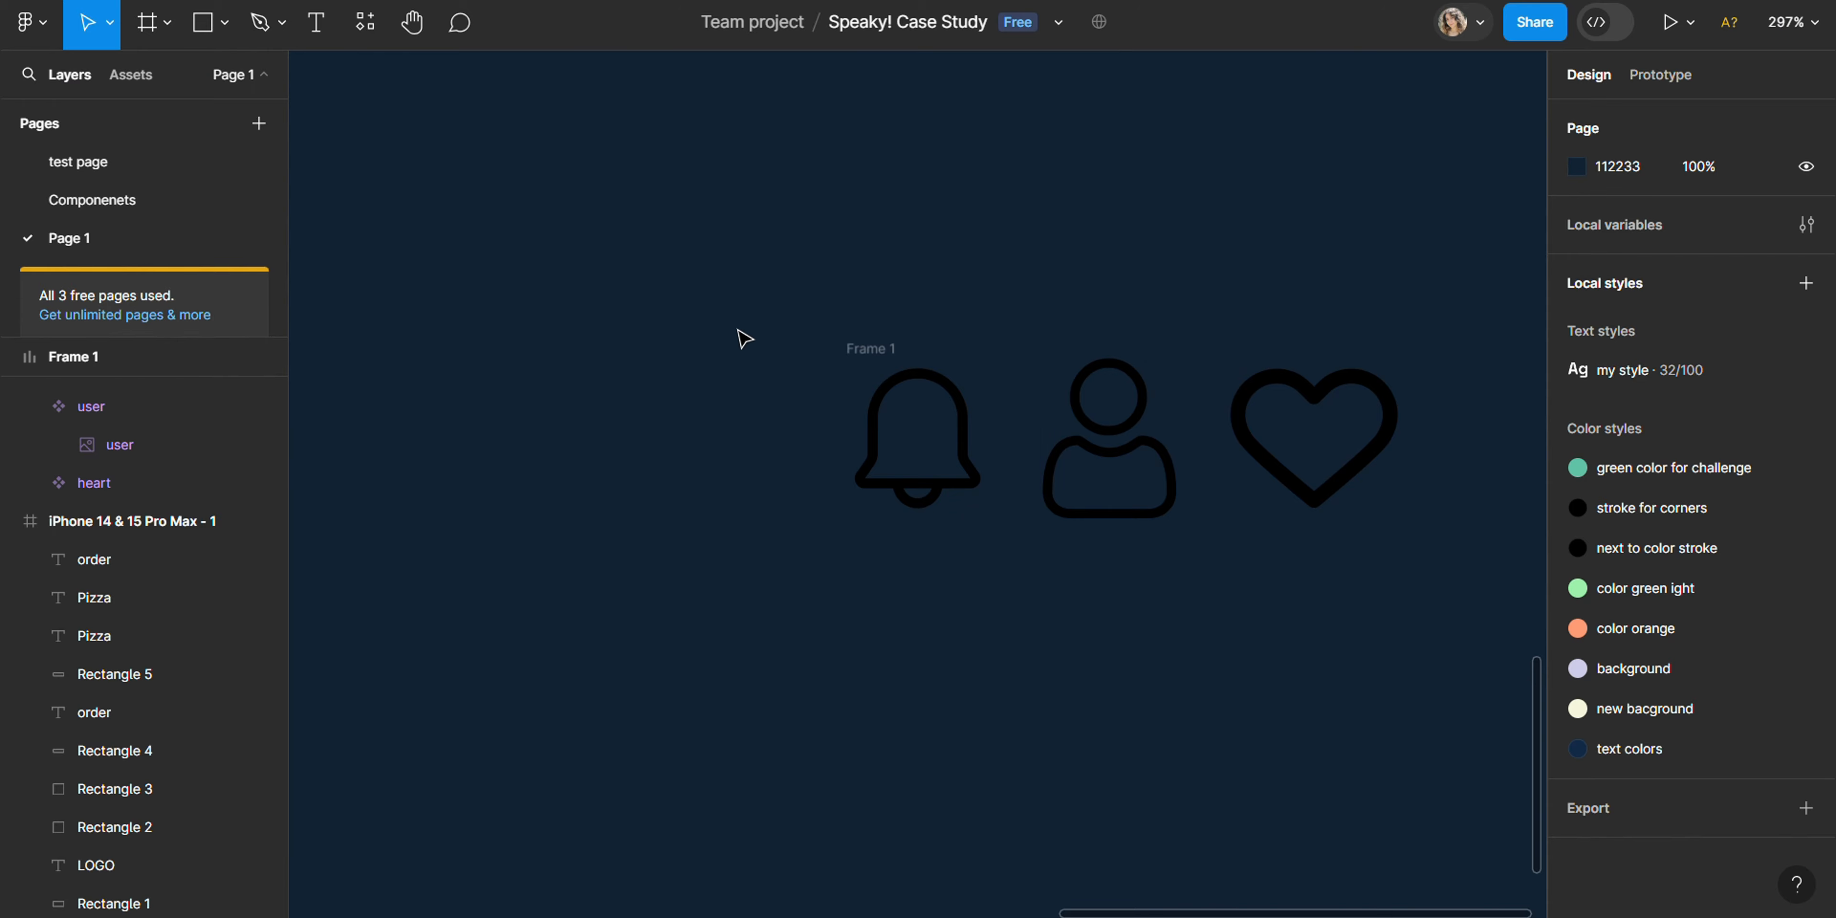
- Move the icon row into the lower part of the iPhone frame, at about X 215, Y 814
drag(745, 307, 1447, 595)
ctrl+scroll(975, 622, down, 5)
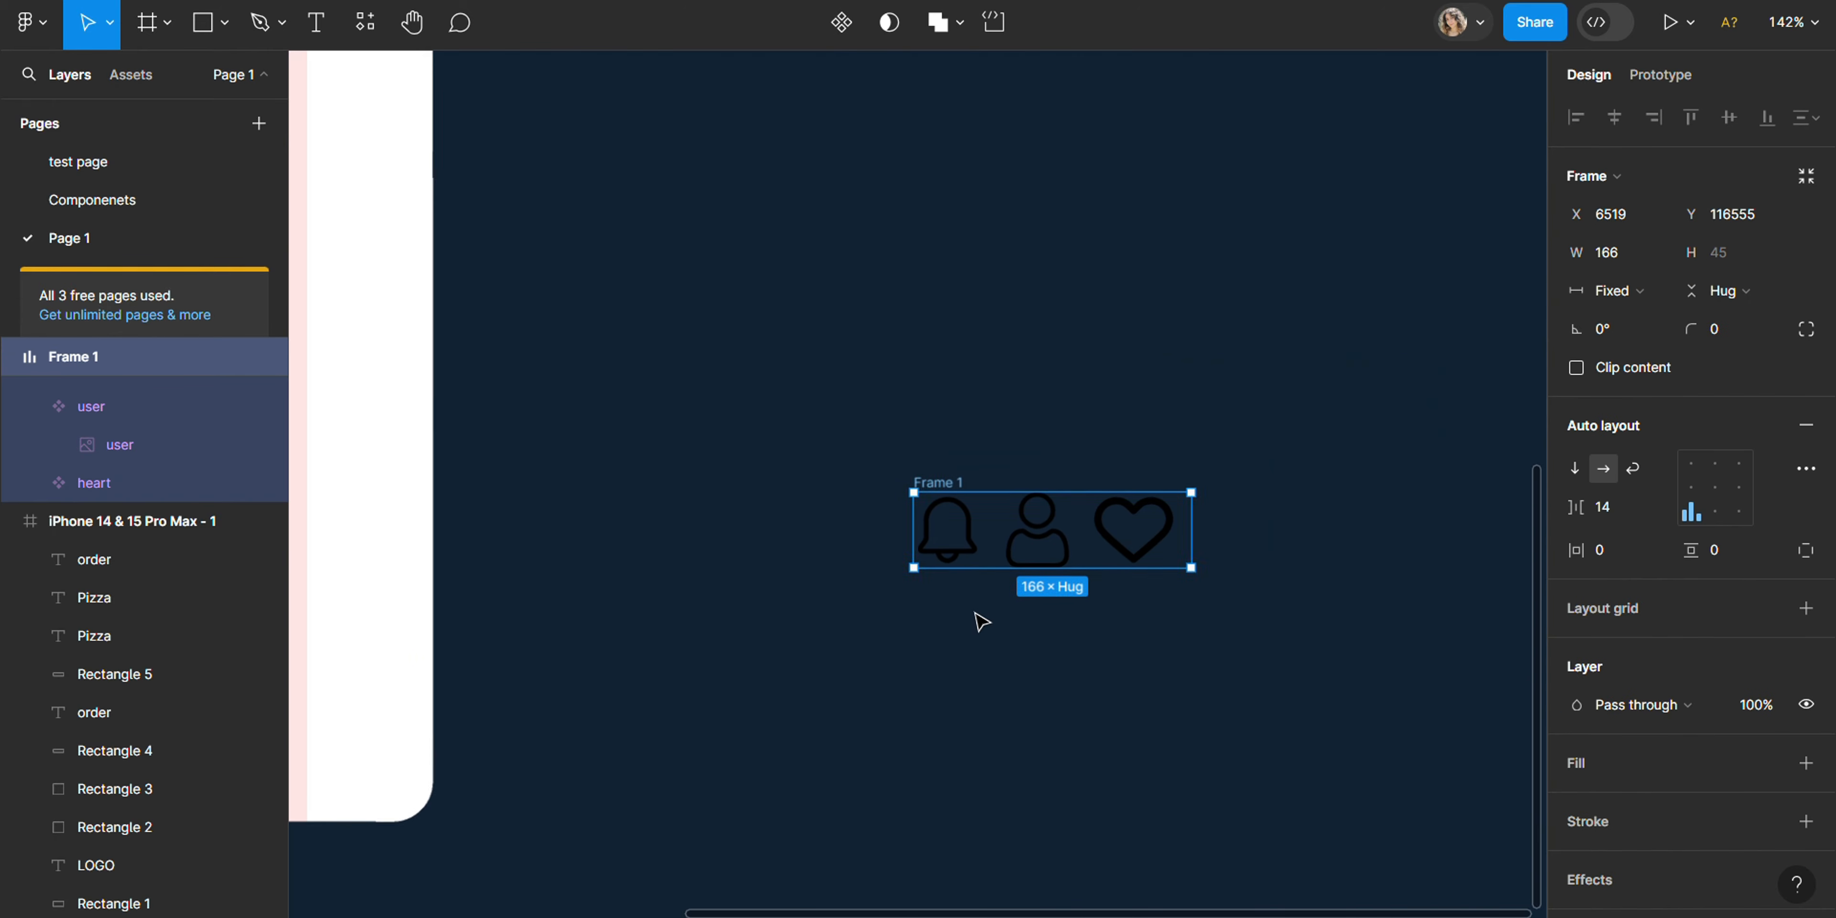
ctrl+scroll(979, 585, down, 2)
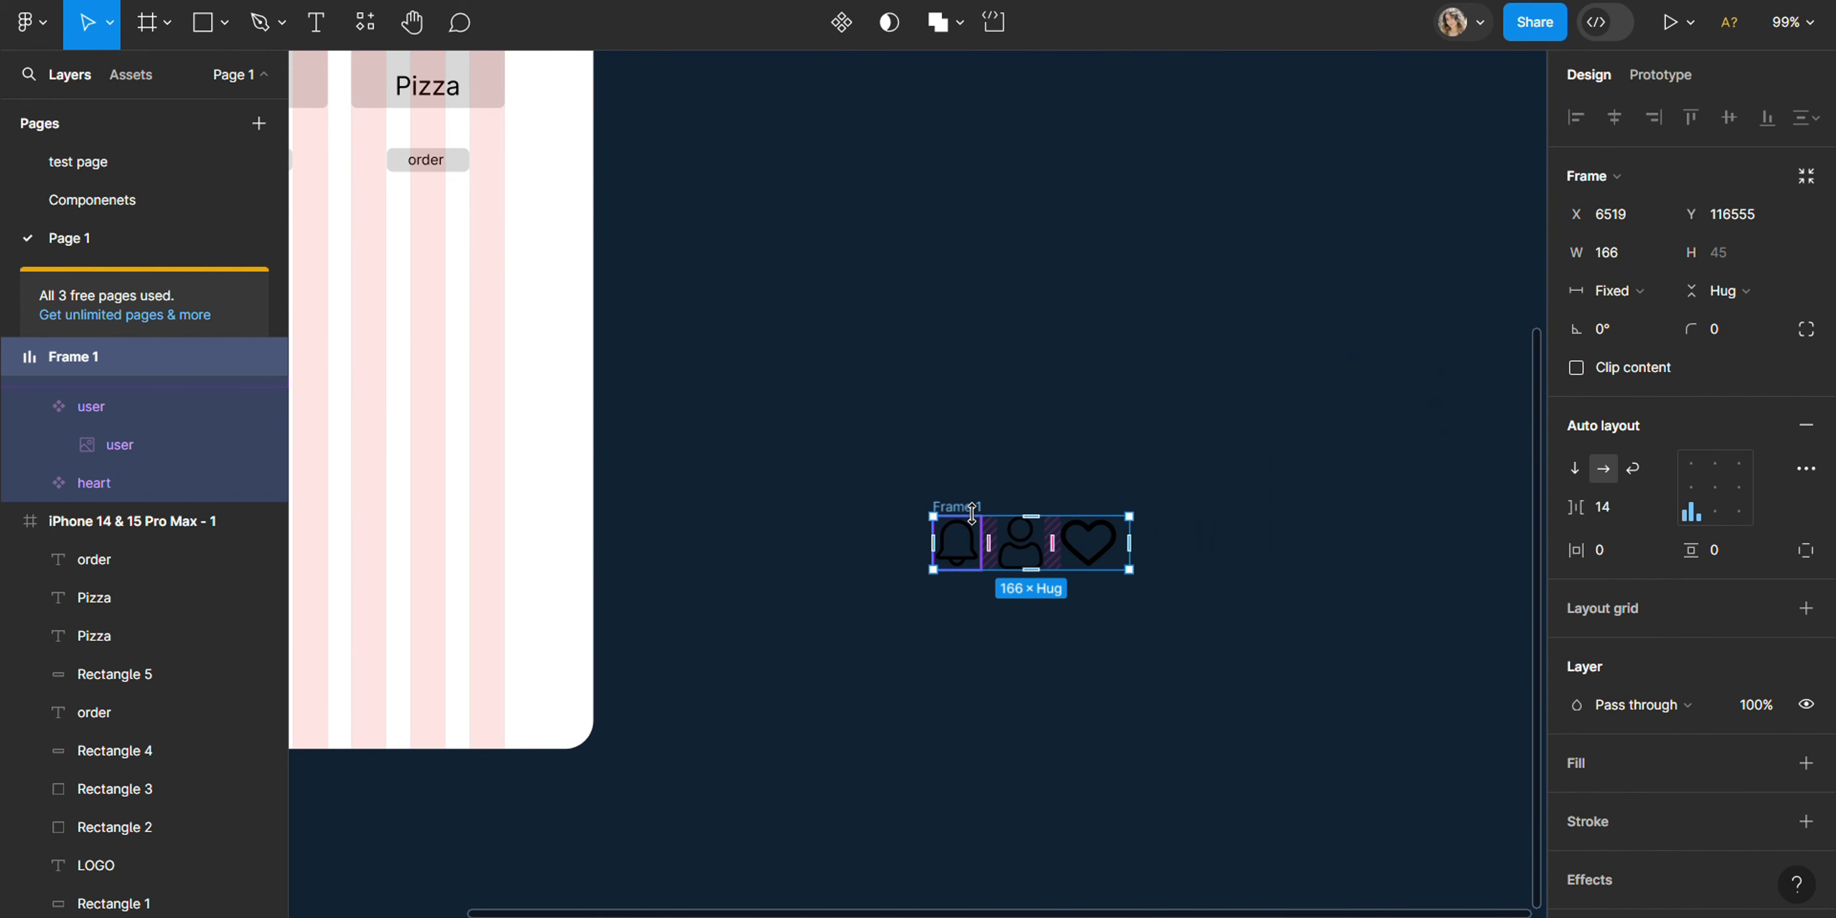
drag(963, 507, 365, 610)
drag(857, 909, 598, 894)
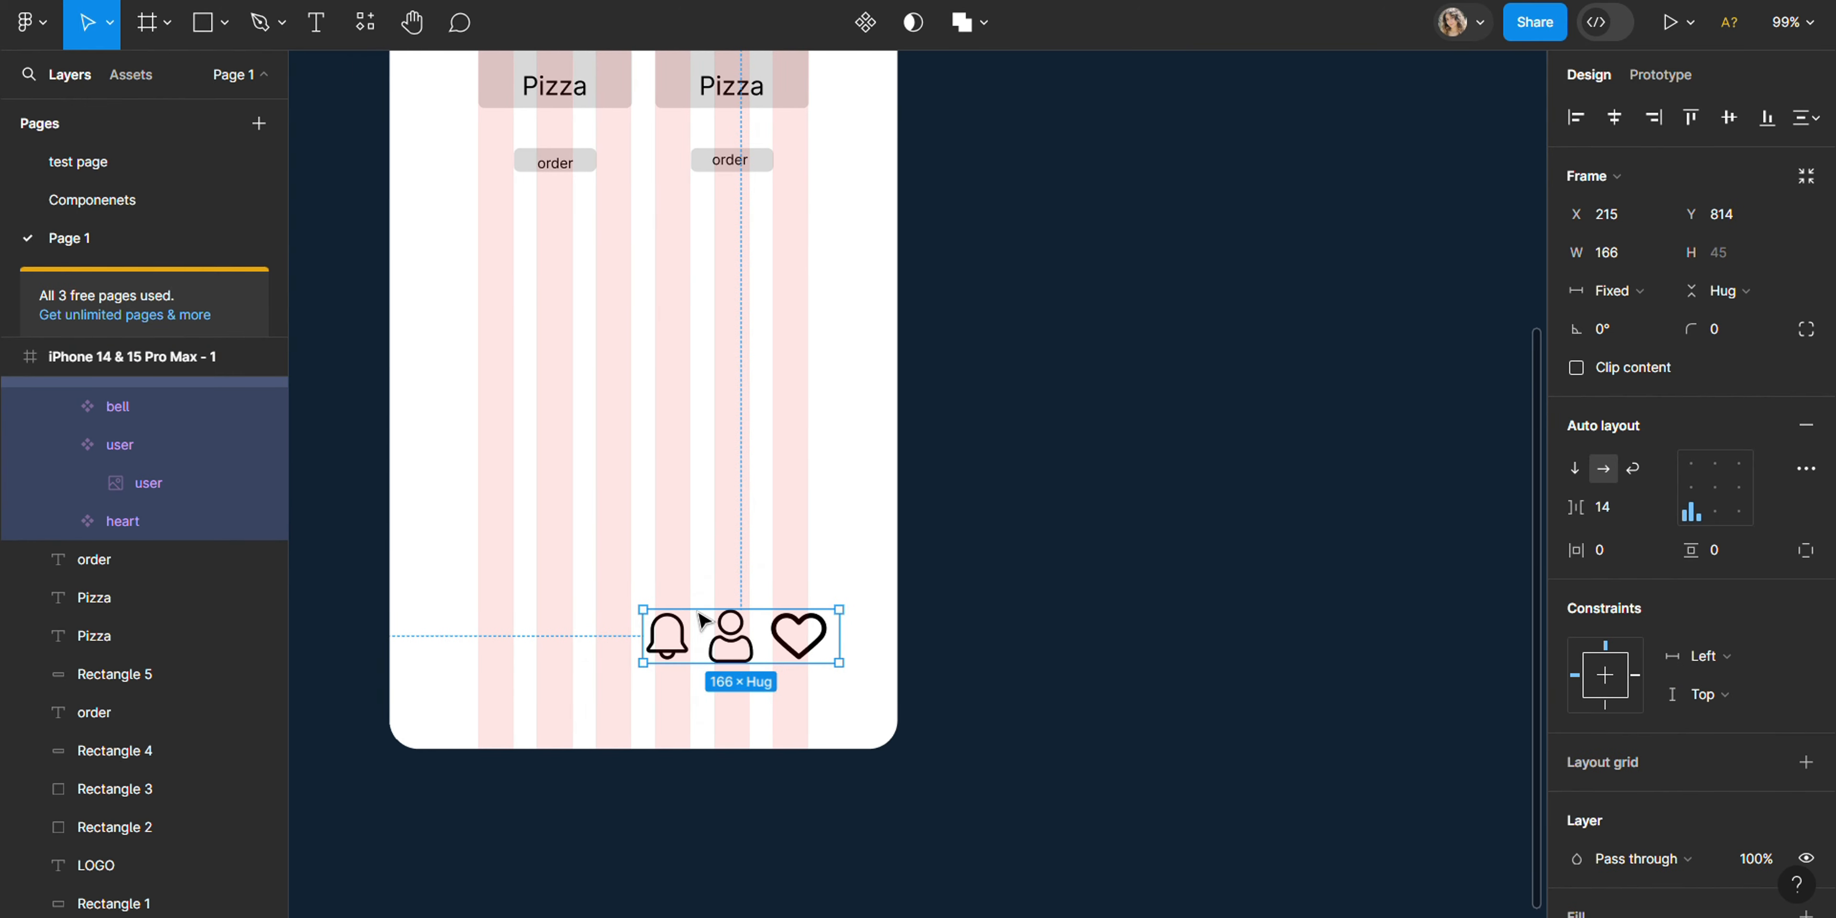
- Place the icon row along the phone screen's bottom edge, stretch it to about 411 × 30 and align its icons bottom center
drag(683, 644, 462, 712)
drag(619, 678, 909, 695)
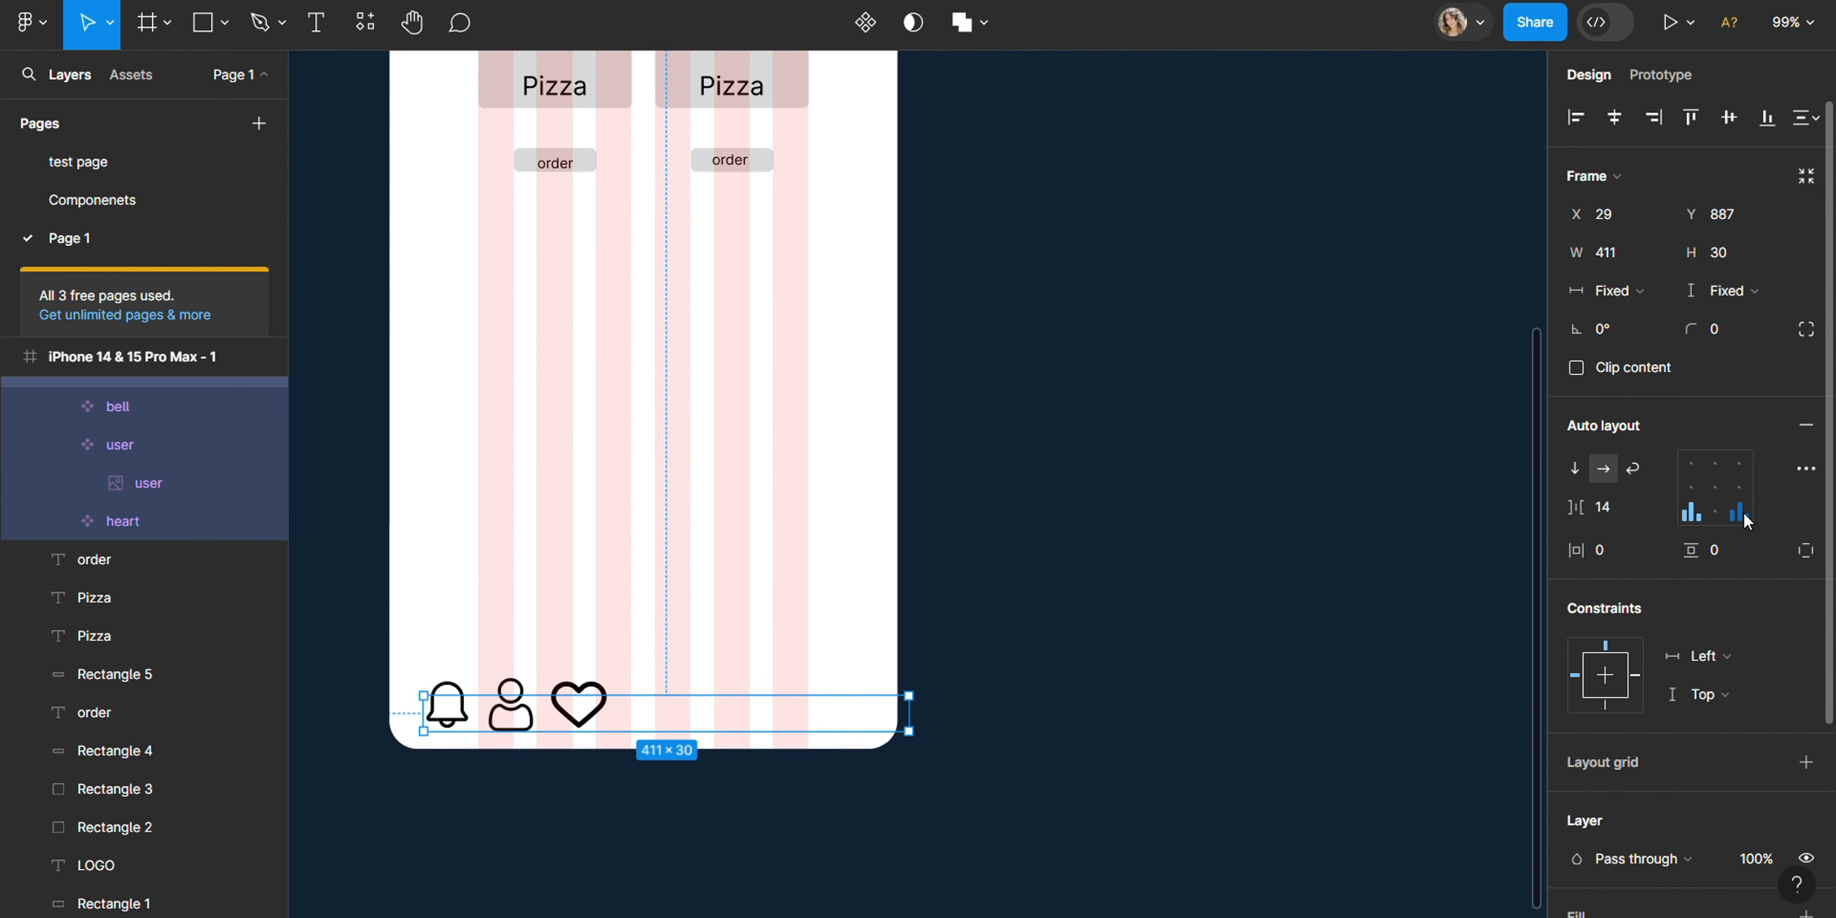
click(1719, 516)
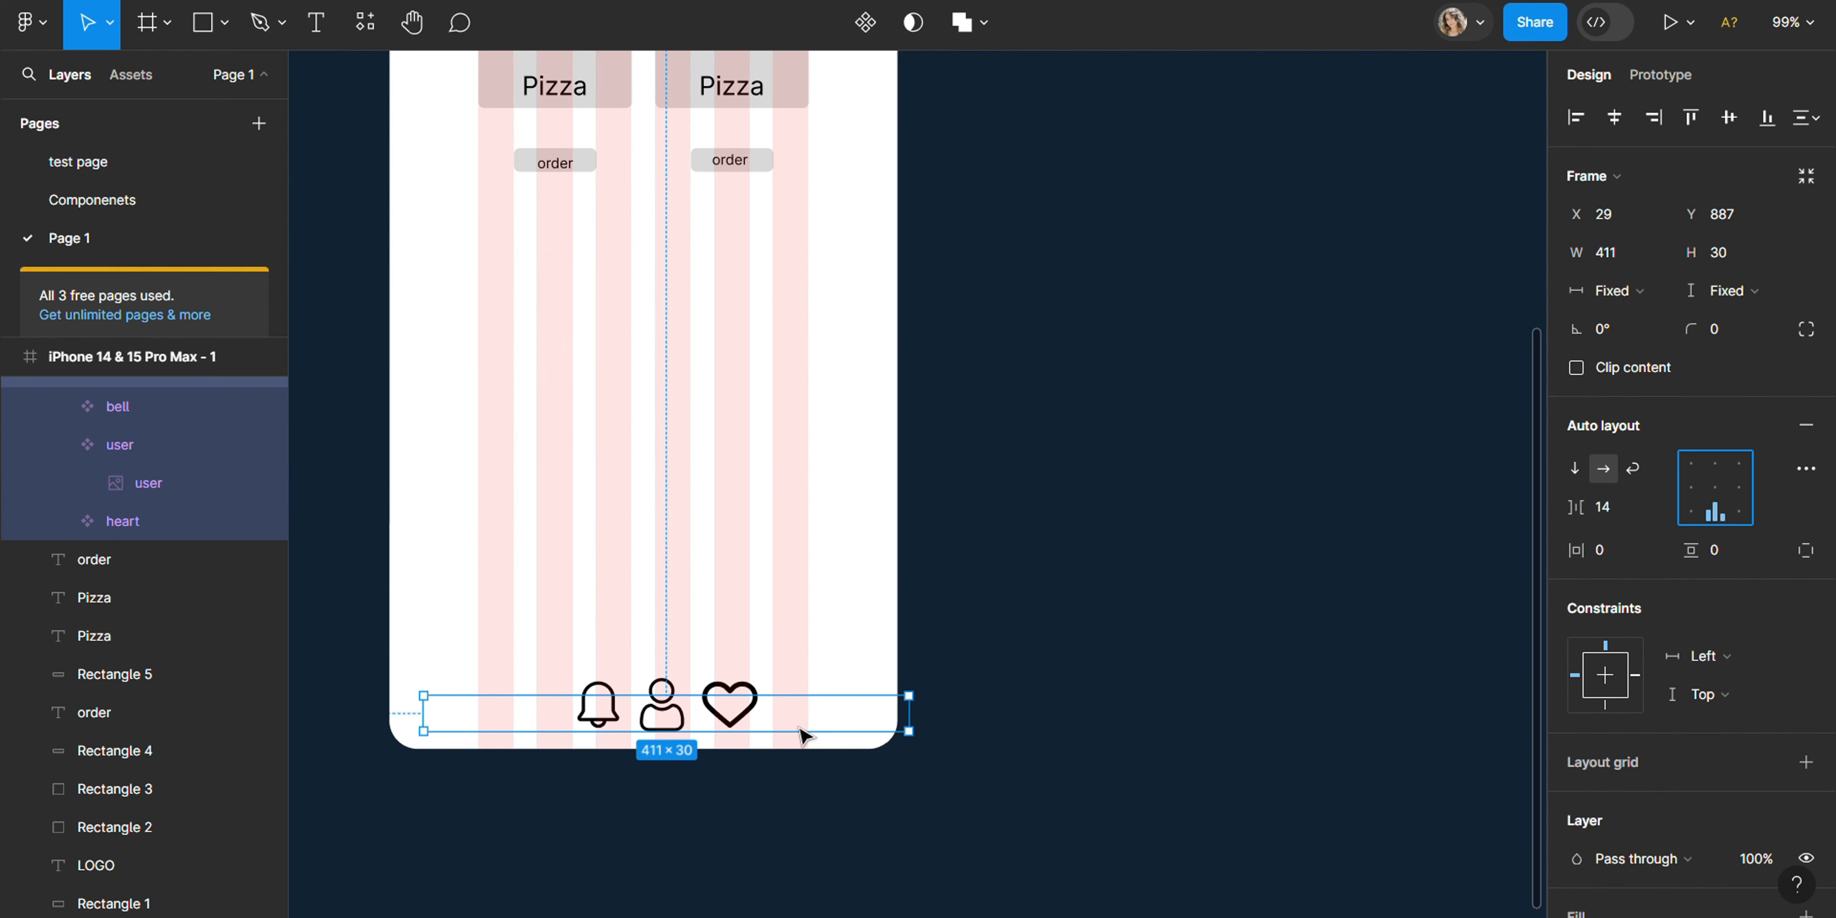
drag(814, 728, 803, 732)
- Fill the iPhone frame with the muted red B26C6C and hide its six-column layout grid
scroll(806, 570, up, 8)
click(471, 213)
click(1577, 677)
click(1374, 393)
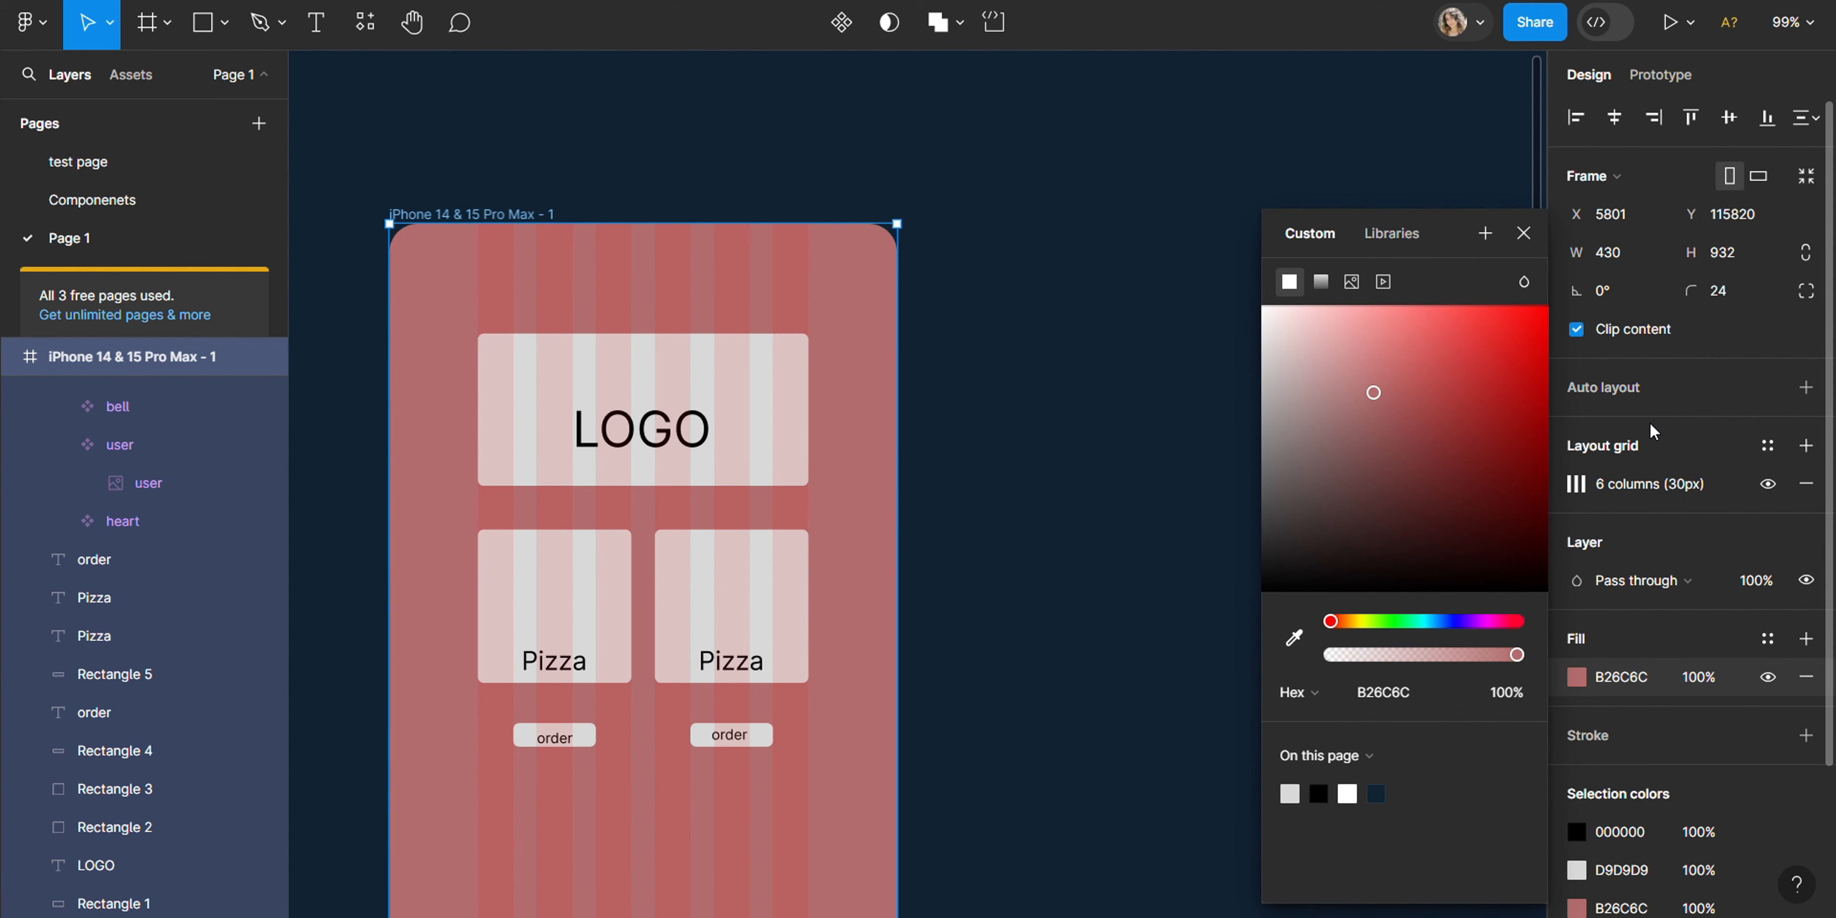
click(1768, 486)
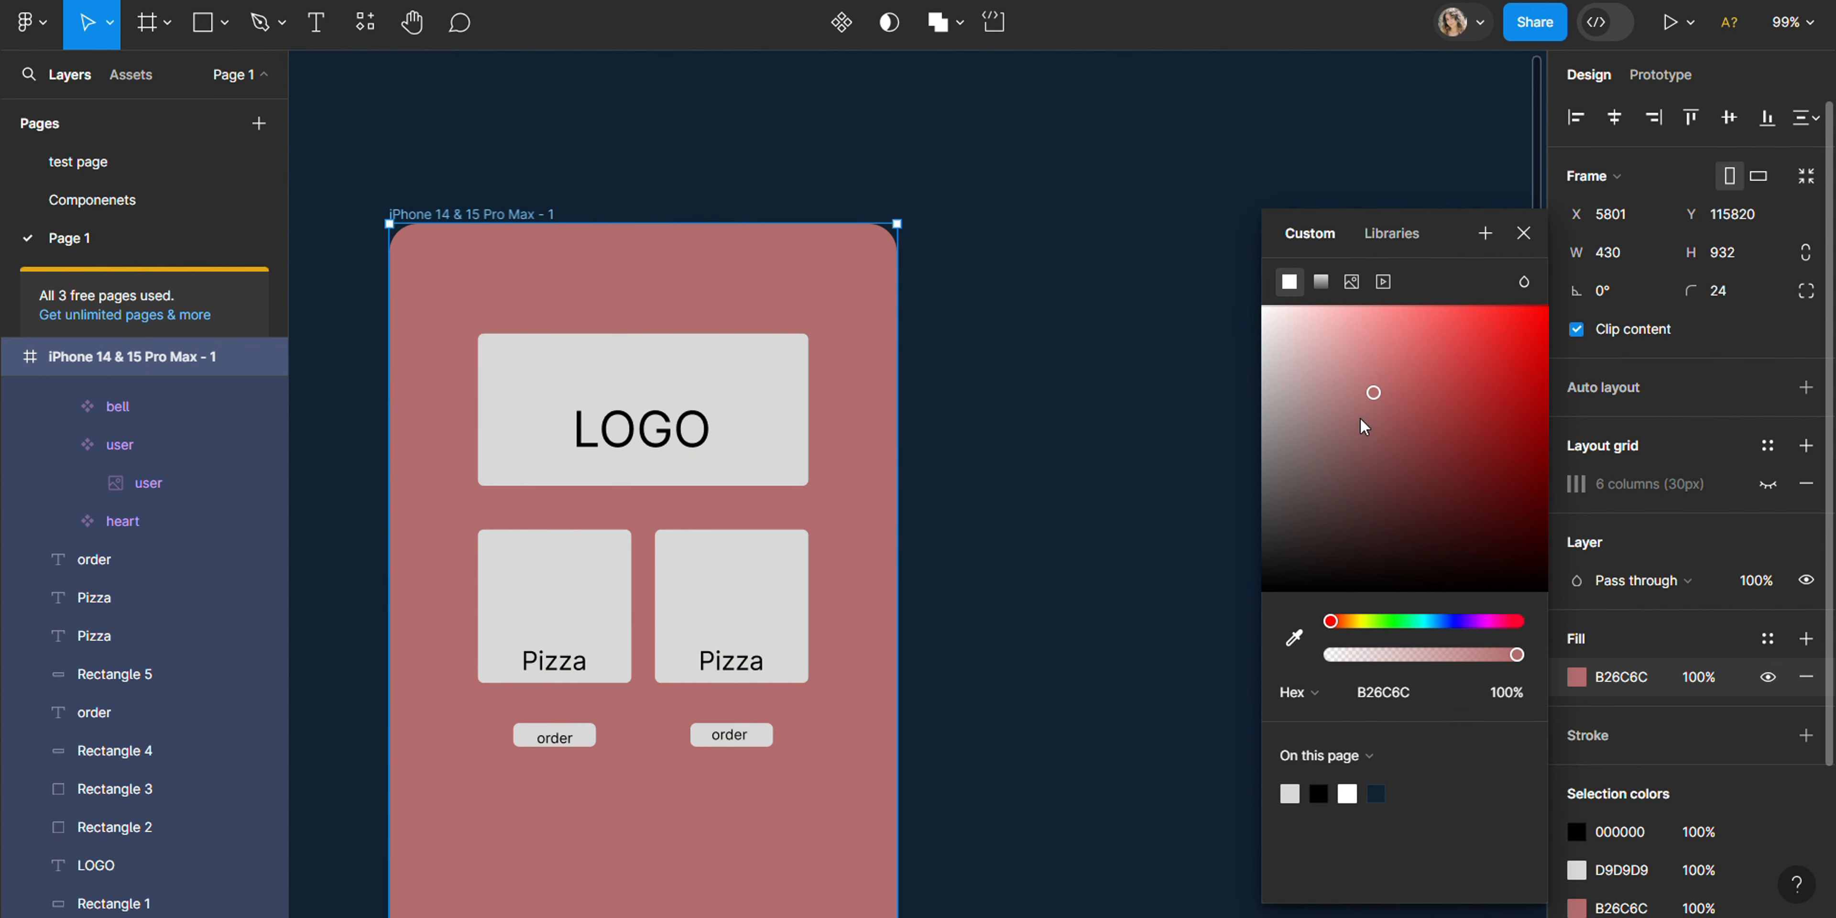
- Lighten the iPhone frame's fill to a pale pink, keeping the column grid hidden
drag(1373, 393, 1307, 420)
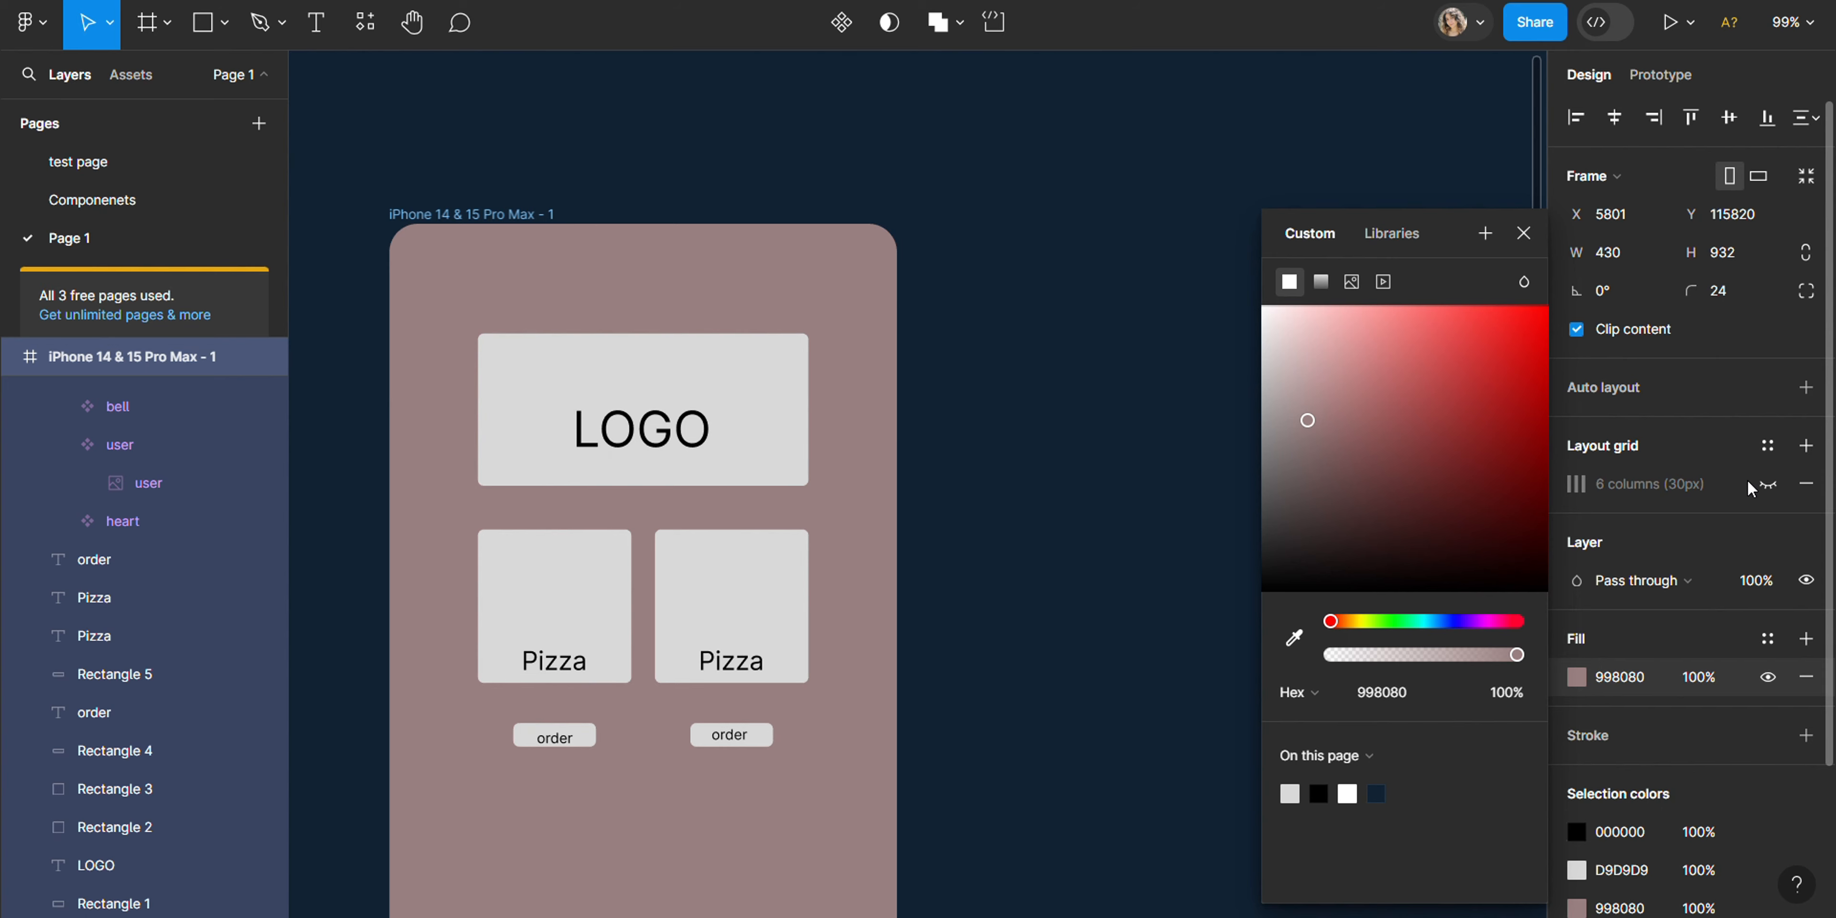
click(1768, 486)
click(1770, 487)
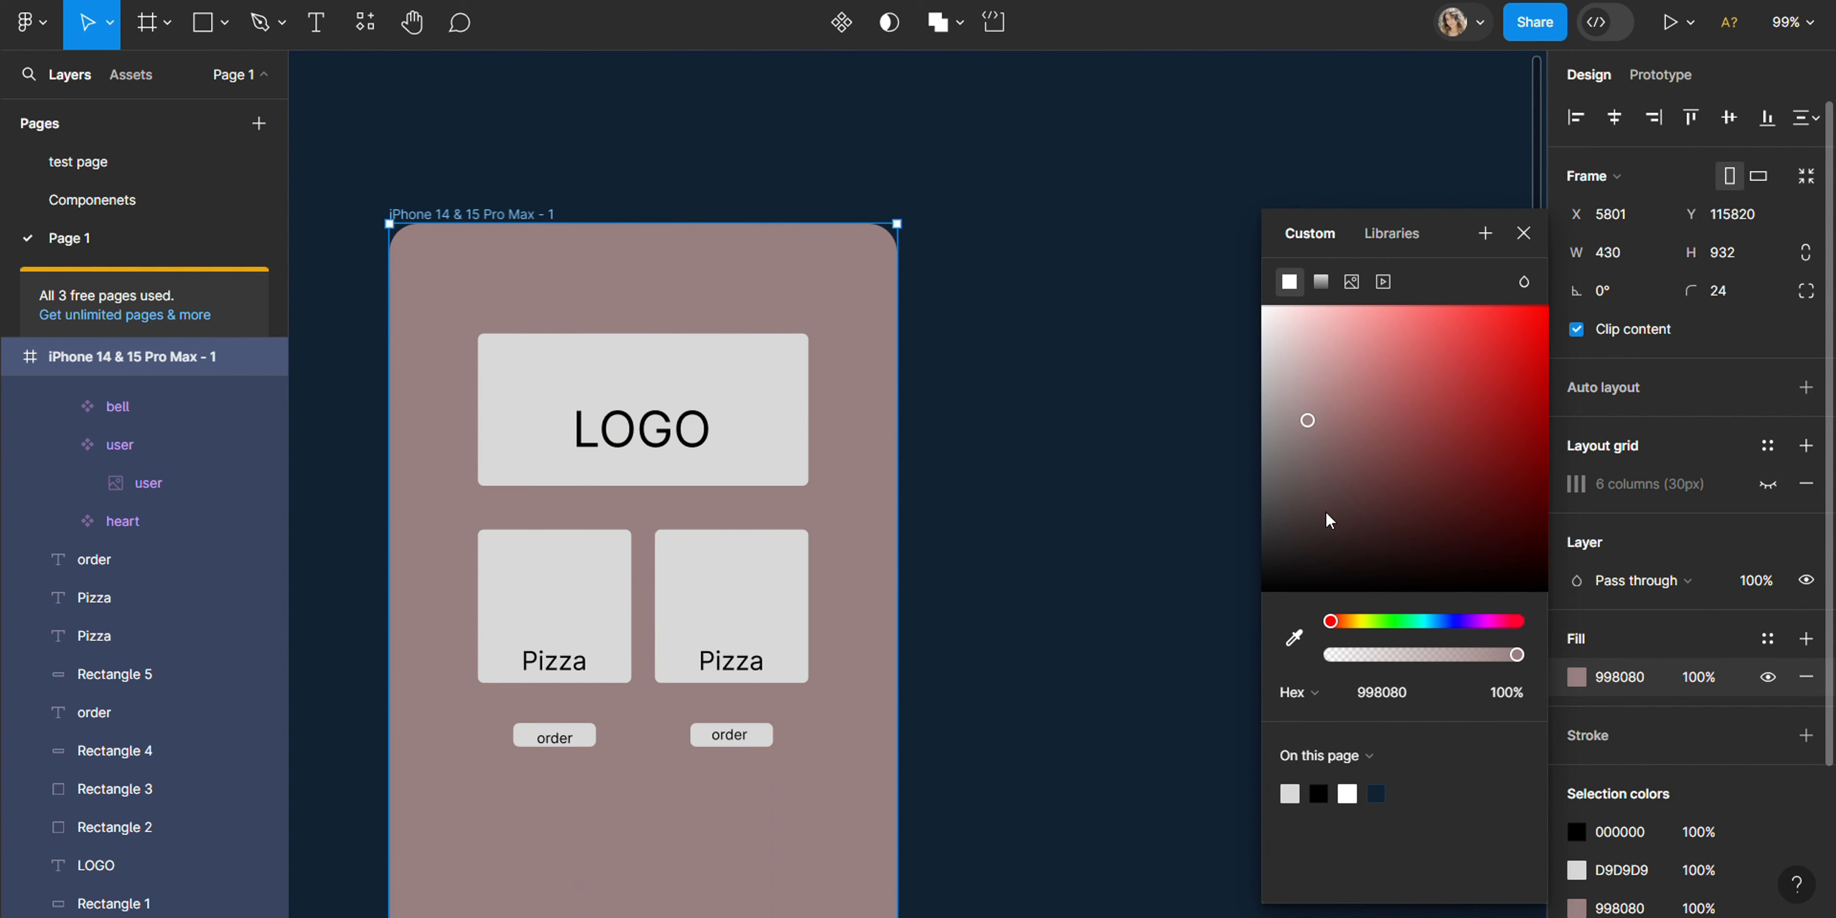
drag(1326, 510, 1281, 321)
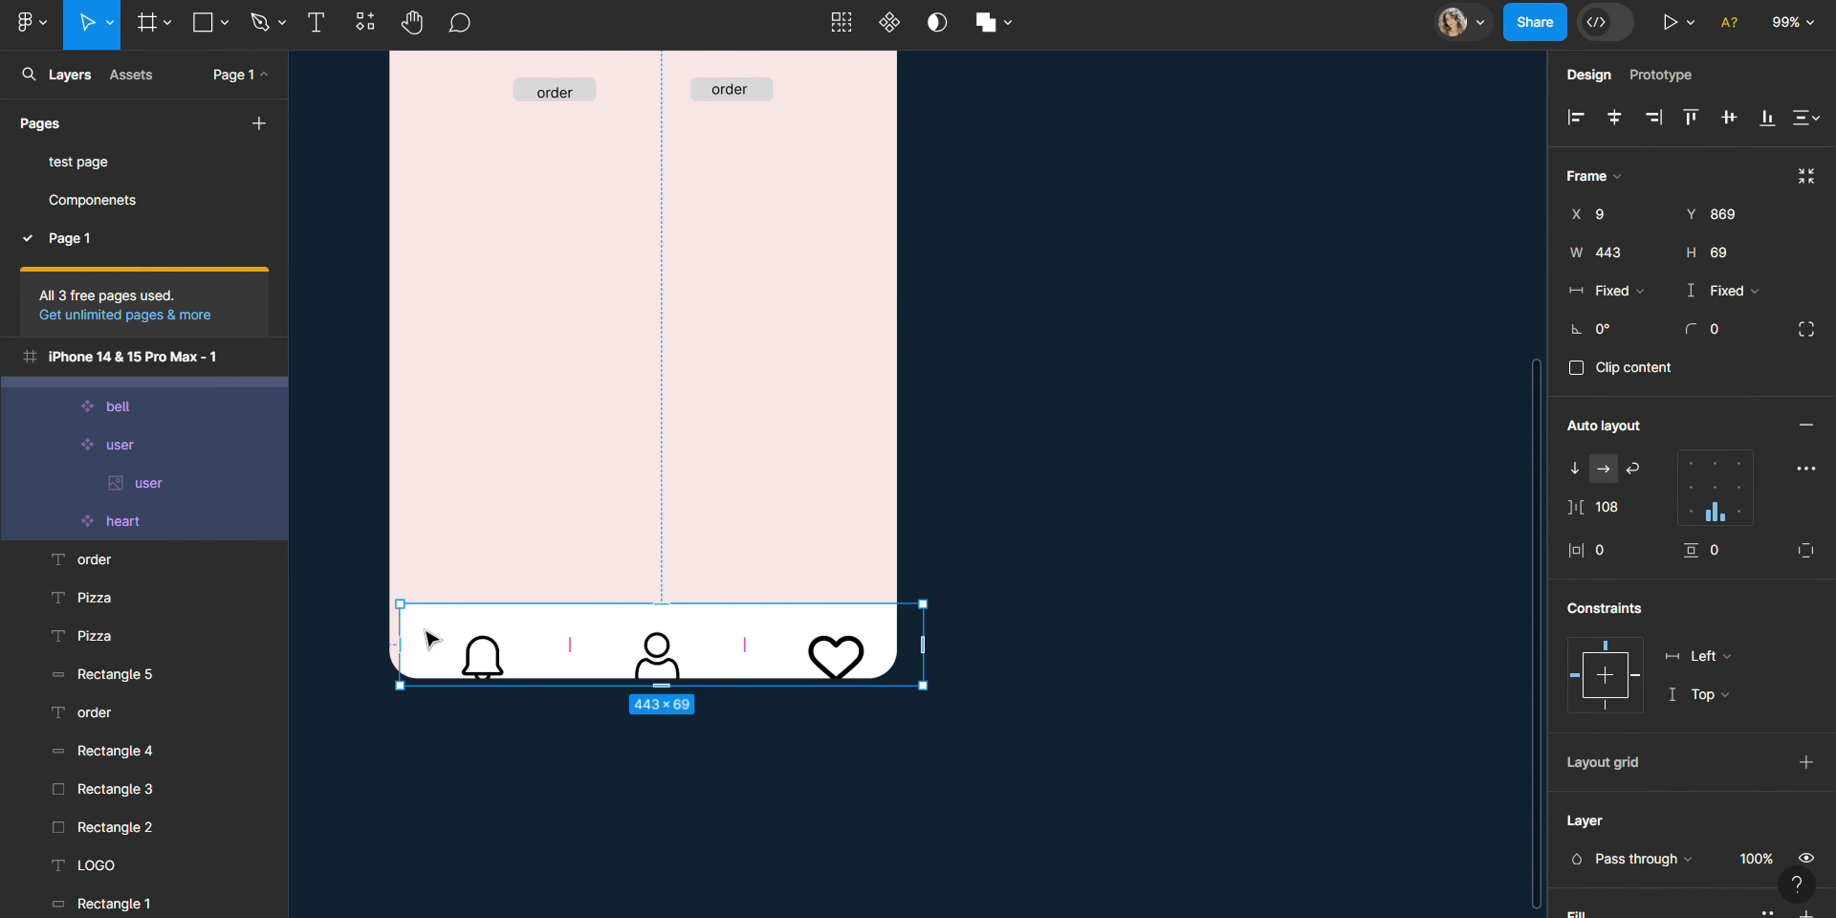
- Resize the white icon bar to about 466 × 63, with a gap of 116 and its icons centered
drag(389, 634, 373, 635)
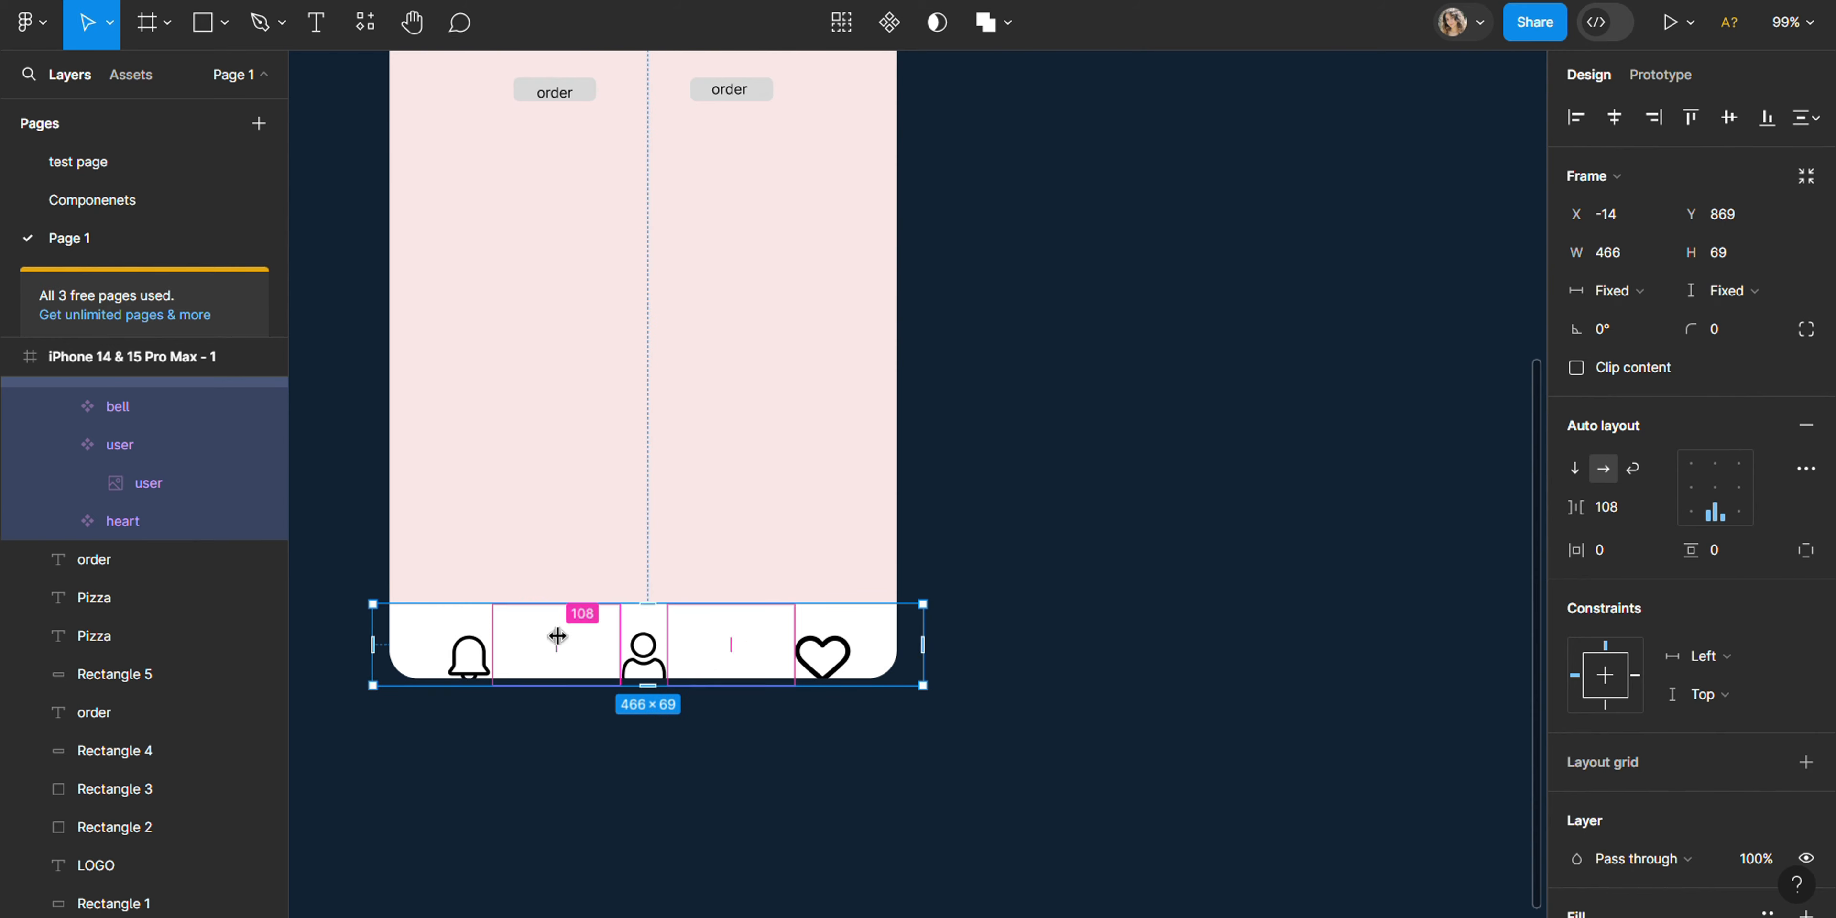
drag(556, 627, 560, 629)
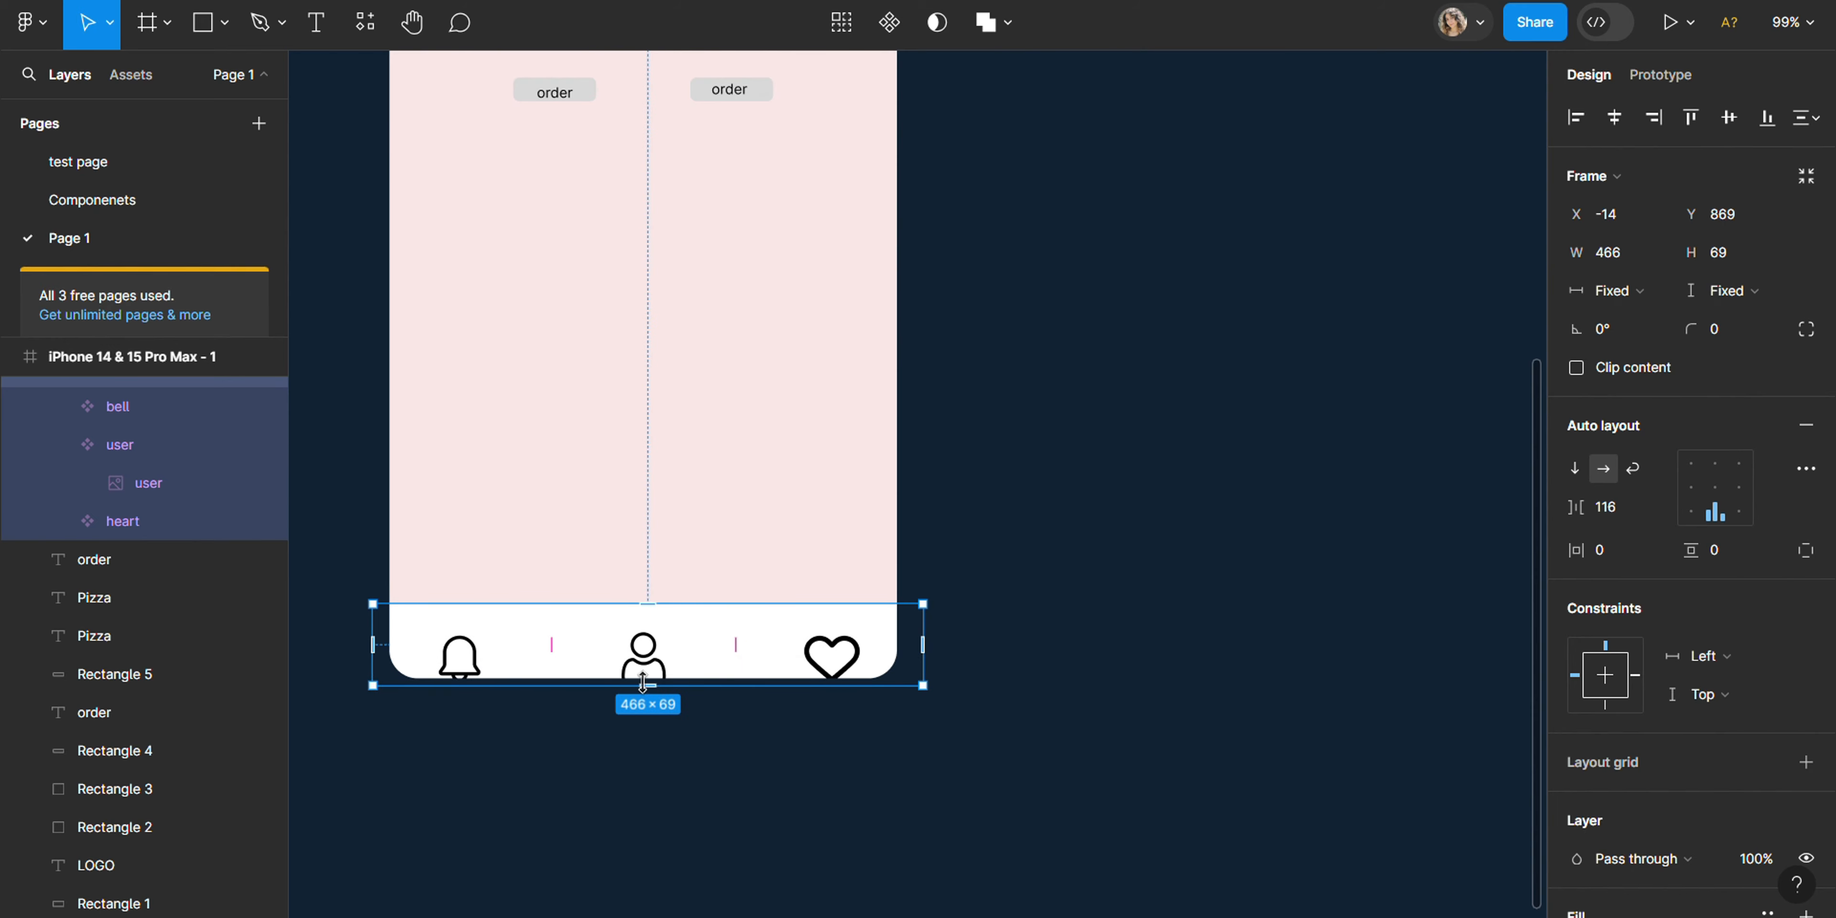
drag(645, 681, 645, 680)
click(1716, 488)
click(1212, 642)
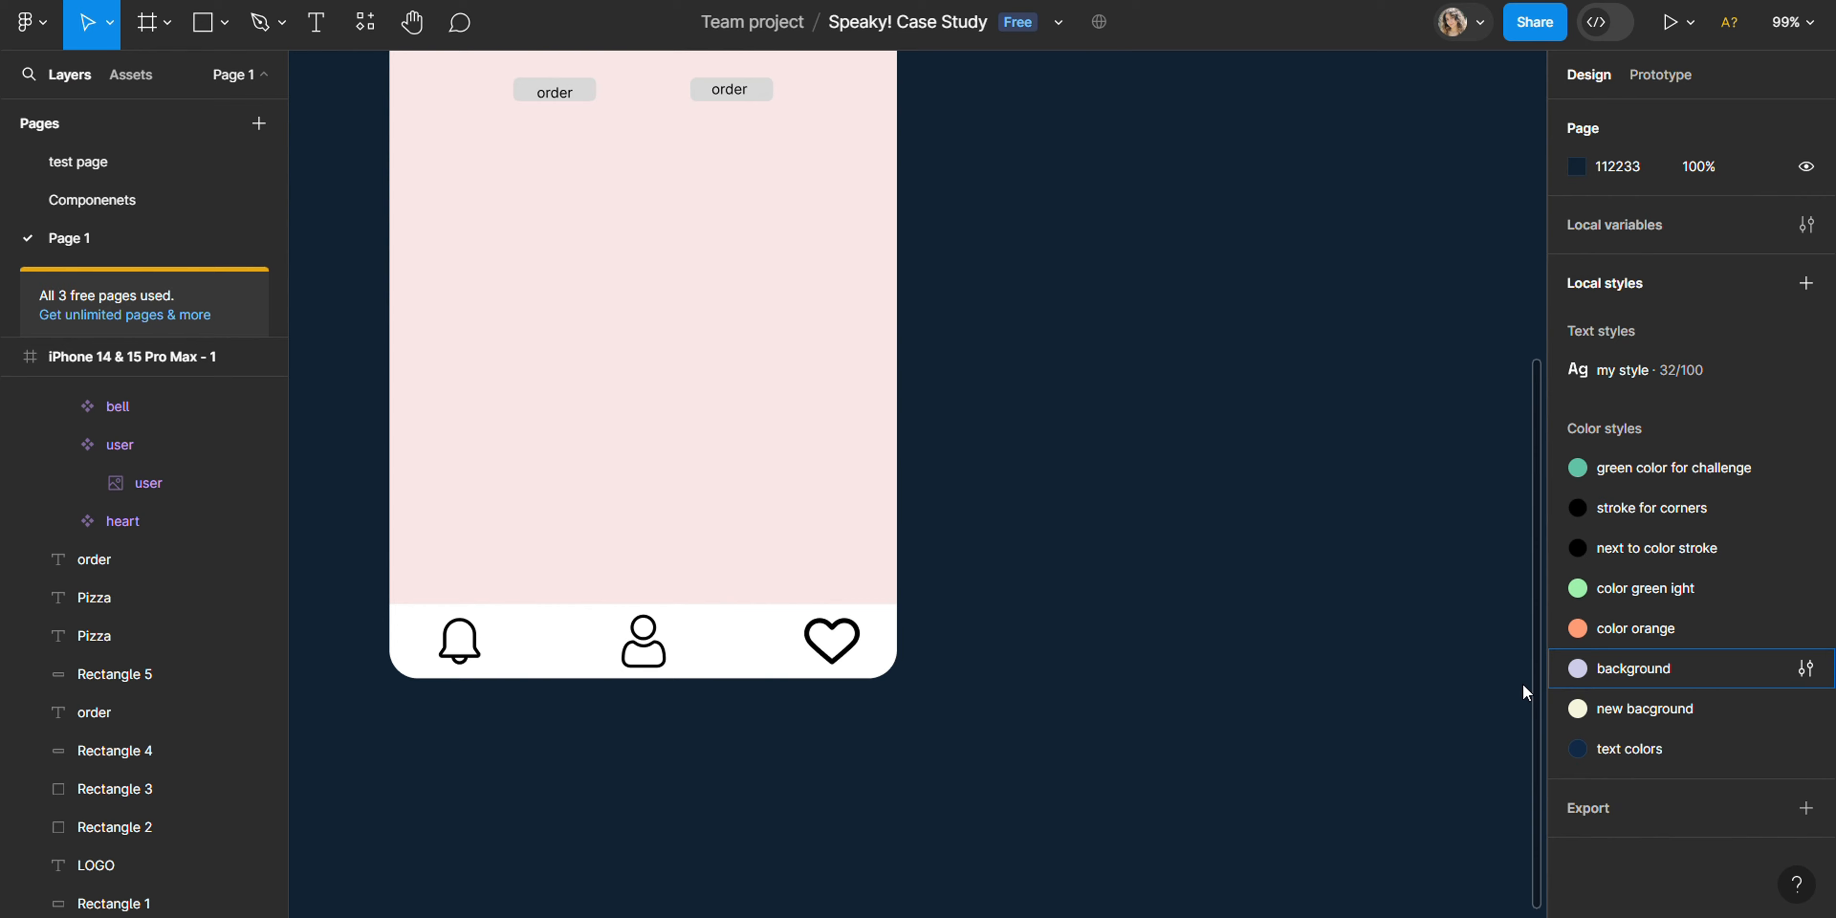
- Add a drop shadow to the icon bar with its Y offset set to 0
click(735, 648)
scroll(1768, 816, down, 3)
click(1751, 804)
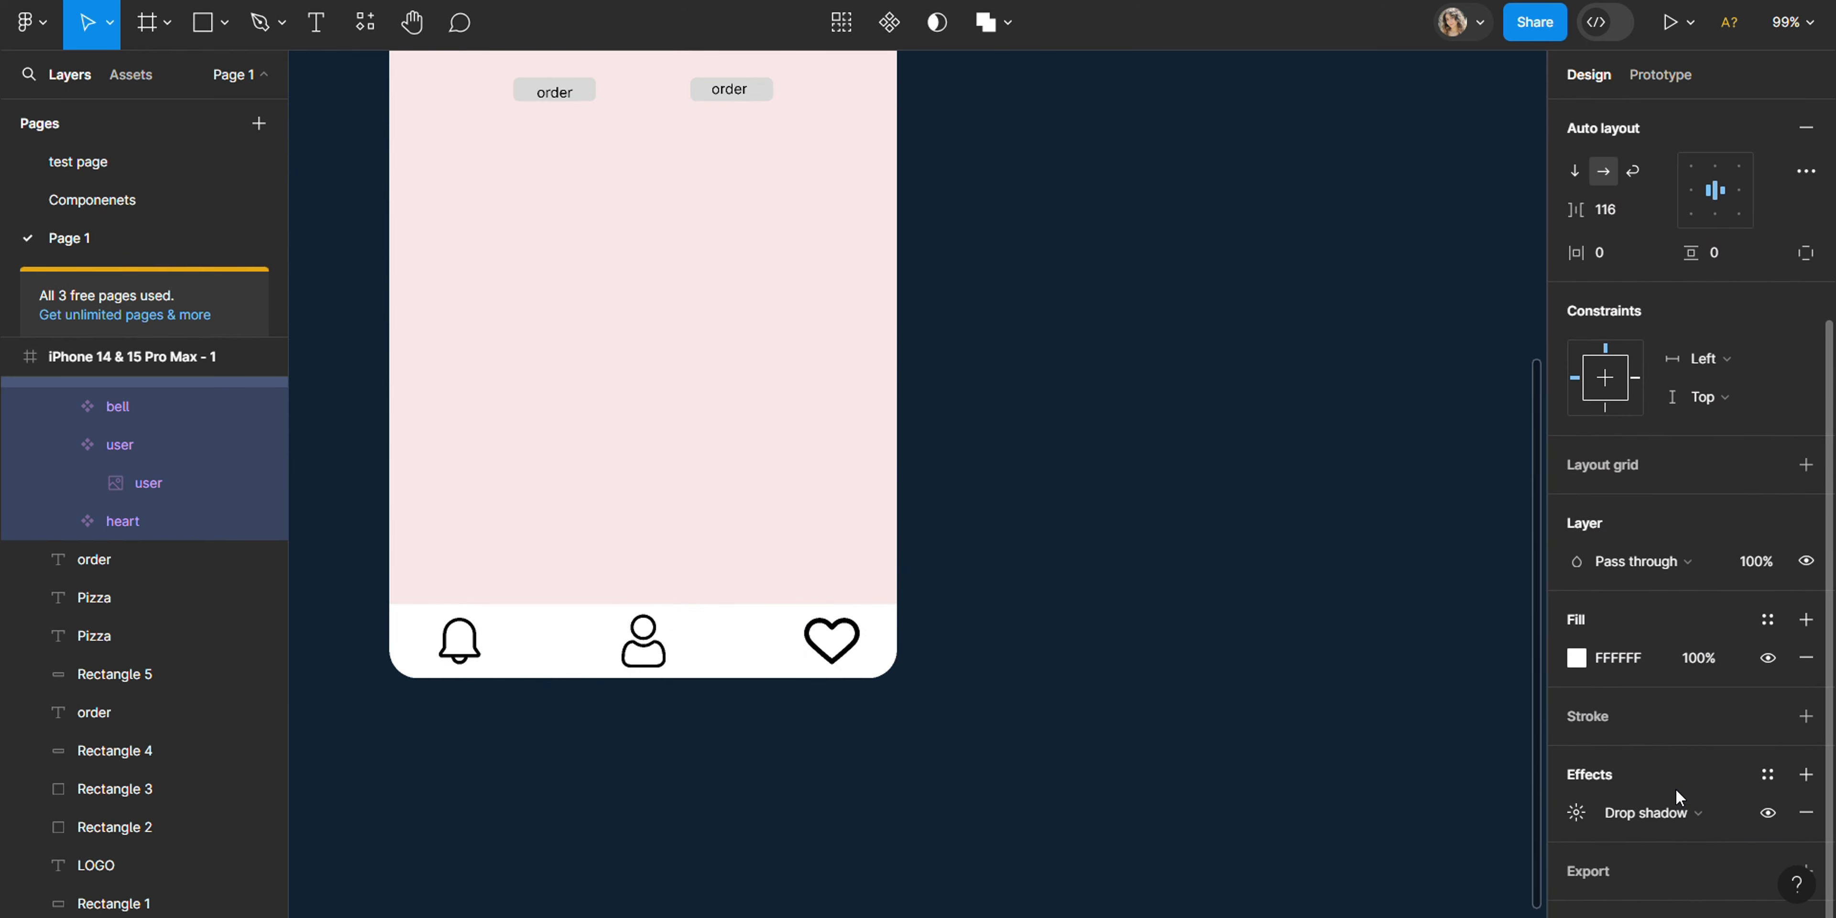
click(1577, 811)
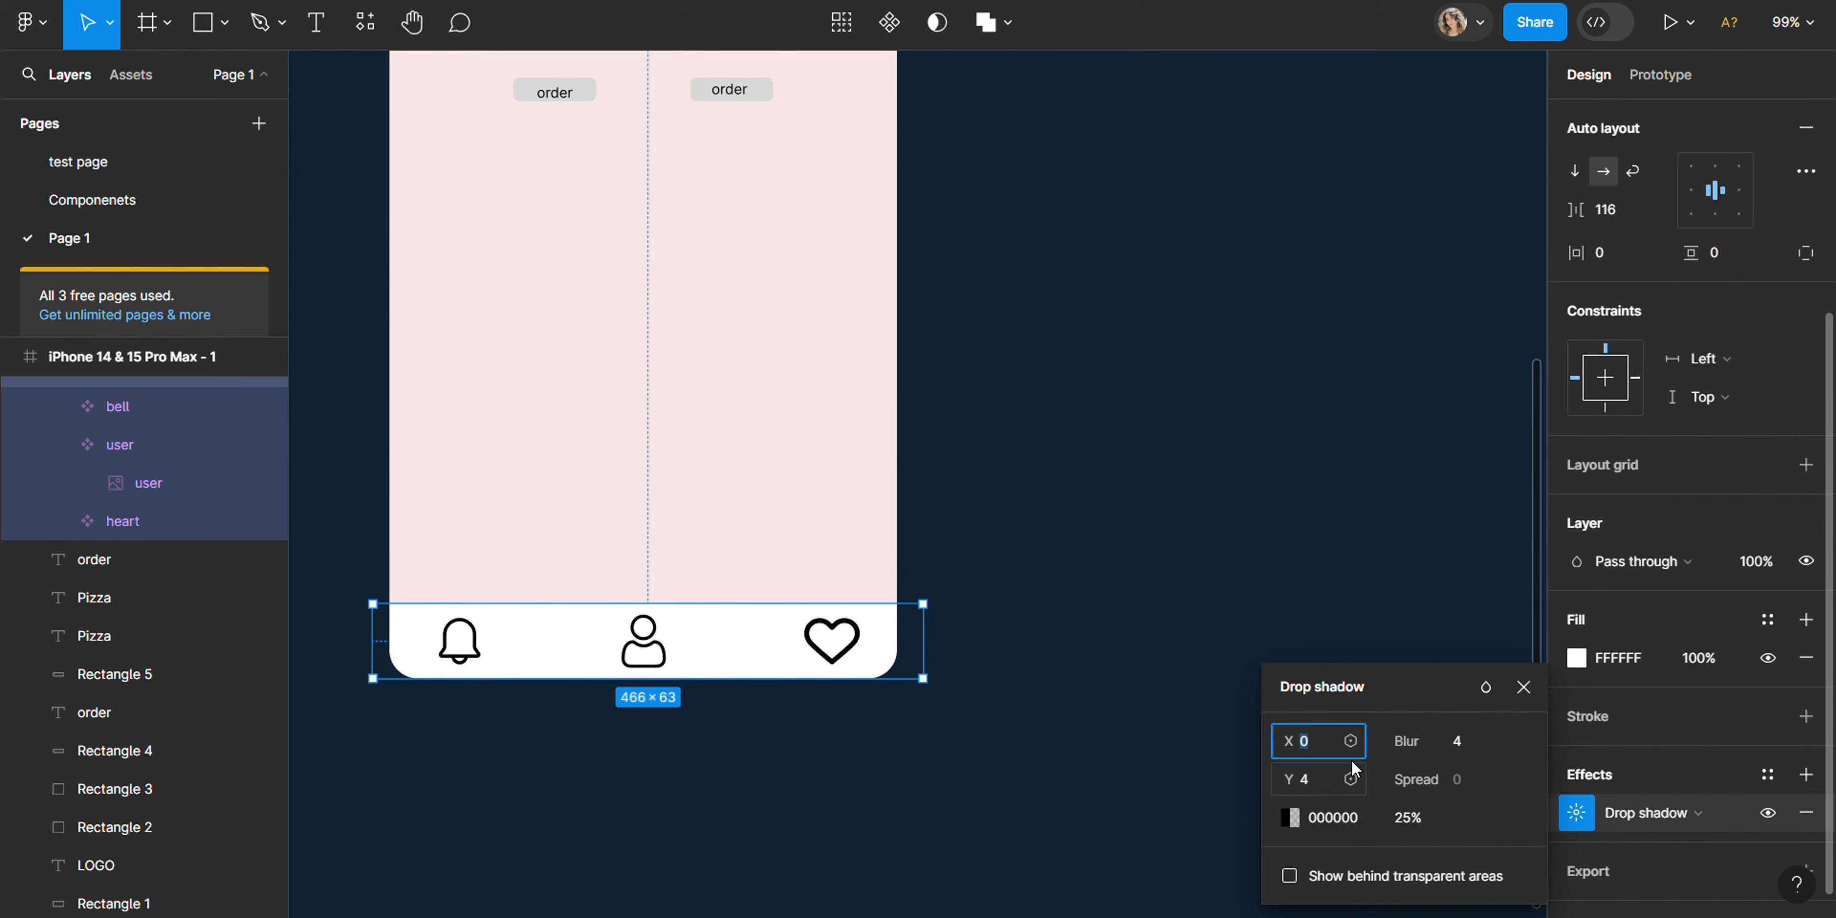
click(1303, 783)
text(0)
click(1055, 570)
scroll(627, 517, up, 3)
scroll(628, 516, down, 2)
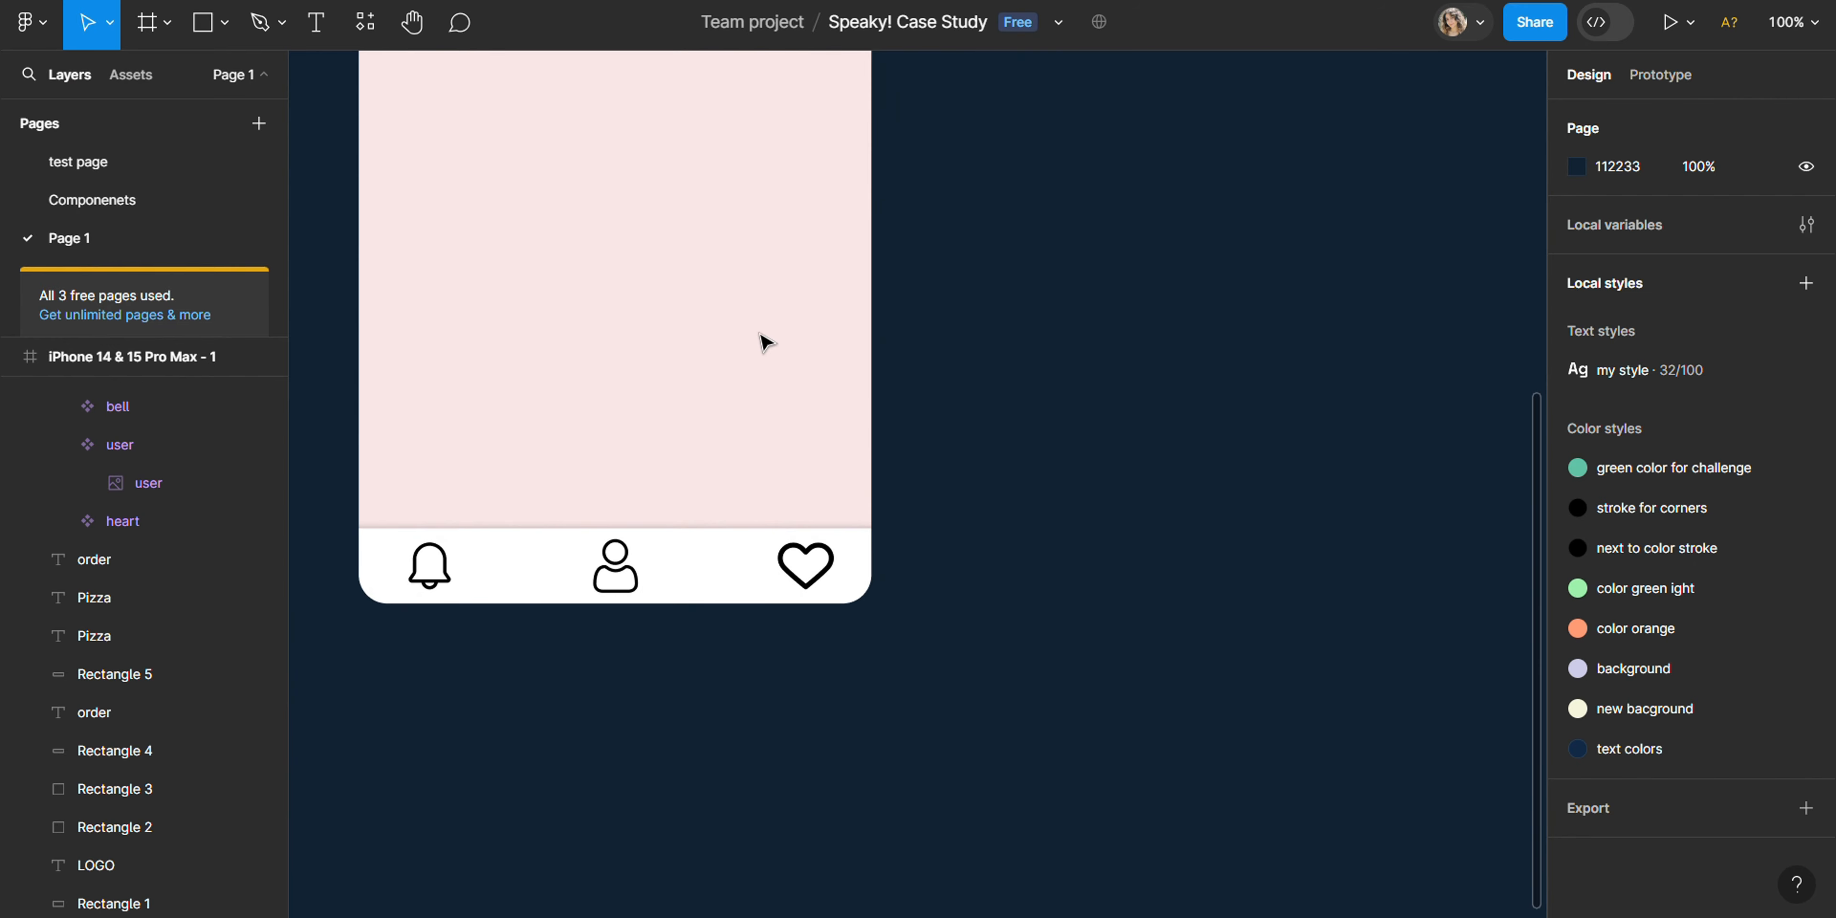
key(h)
mouse_move(570, 251)
mouse_down()
mouse_move(676, 742)
mouse_move(677, 869)
mouse_up()
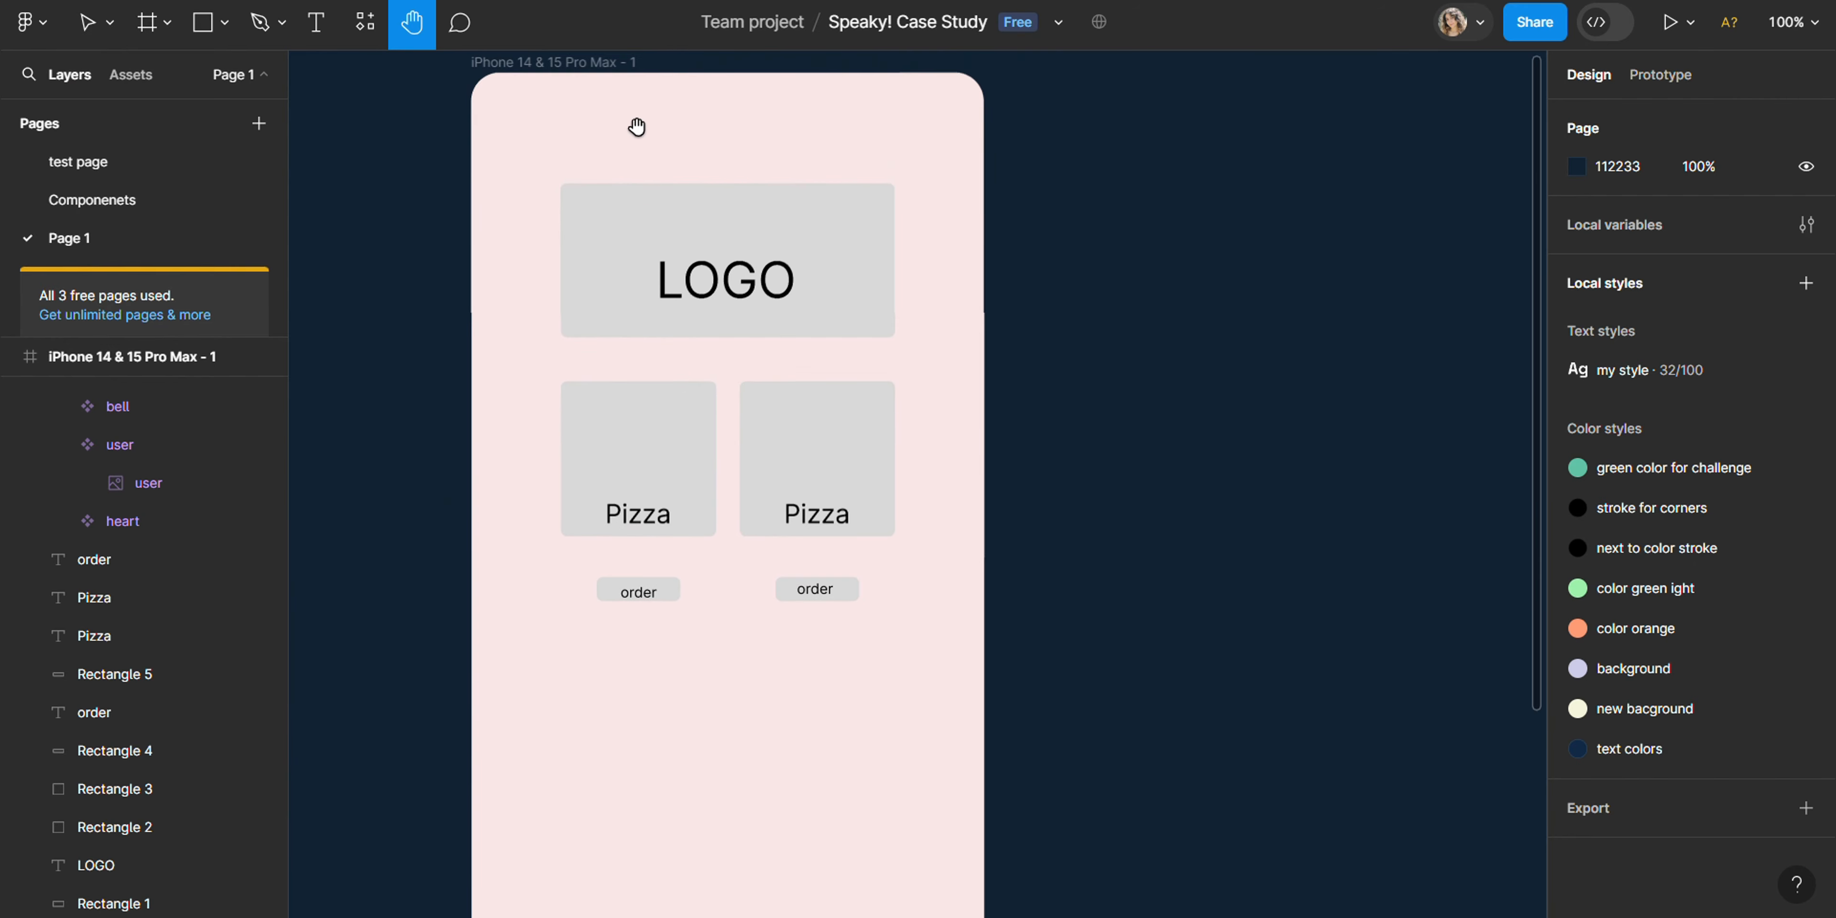
mouse_move(635, 127)
mouse_down()
mouse_move(776, 276)
mouse_move(948, 148)
mouse_move(914, 41)
mouse_up()
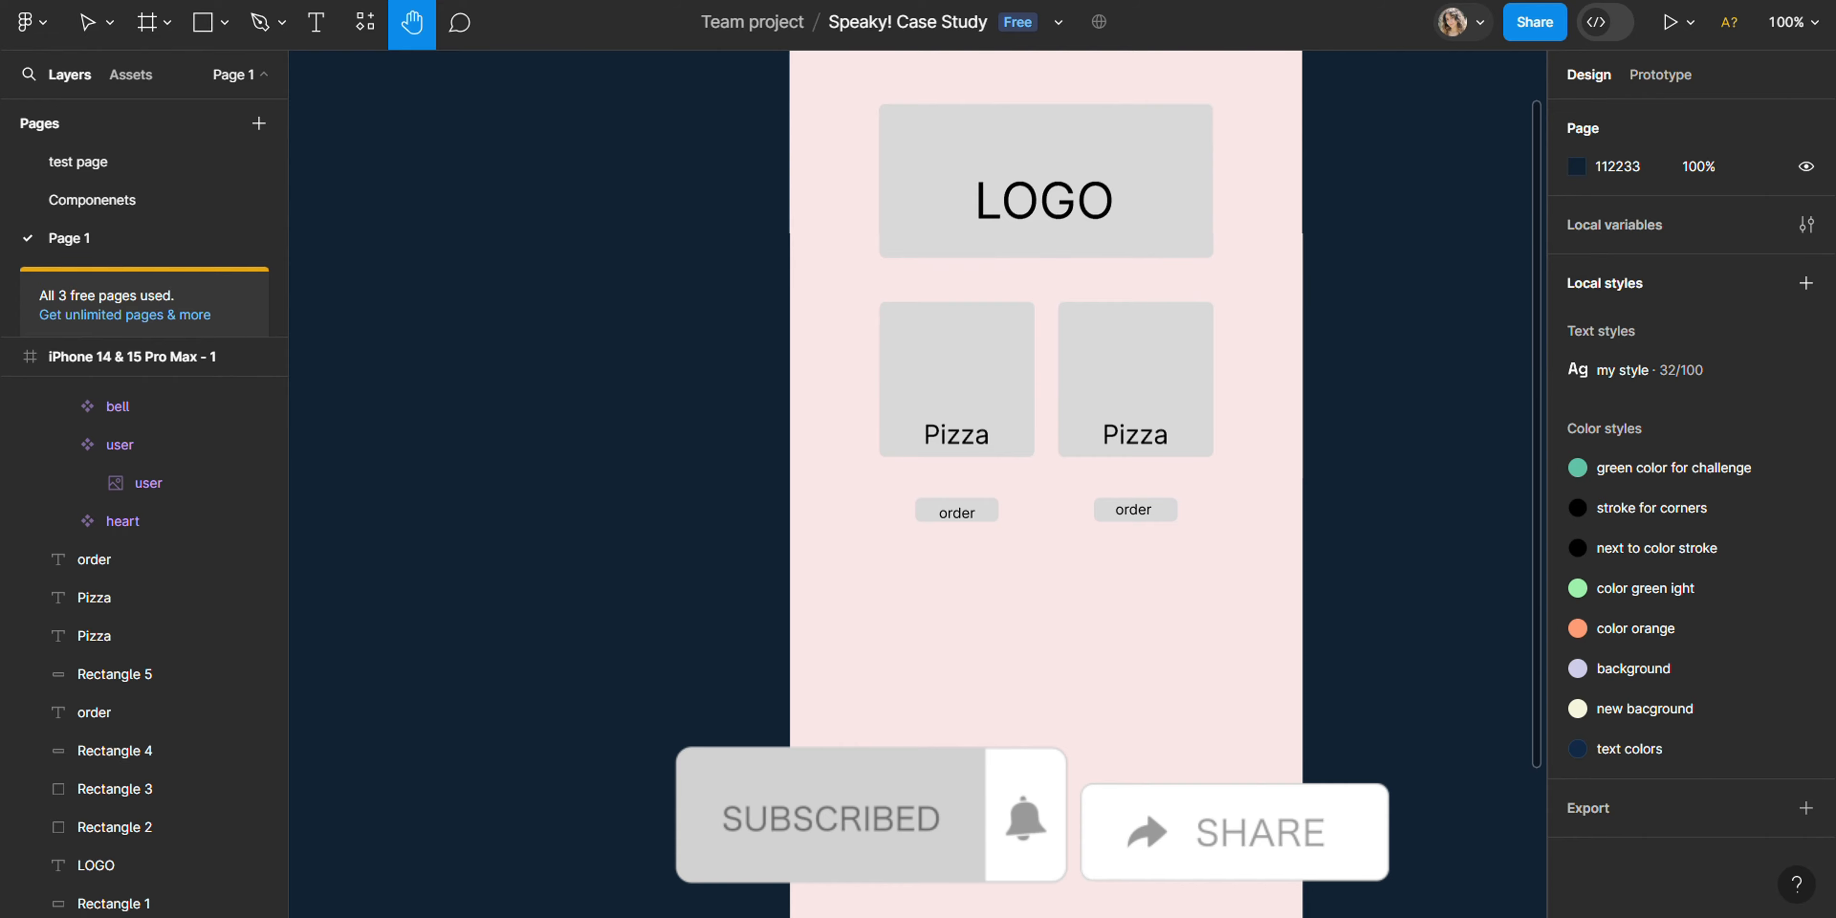
drag(1106, 846, 887, 917)
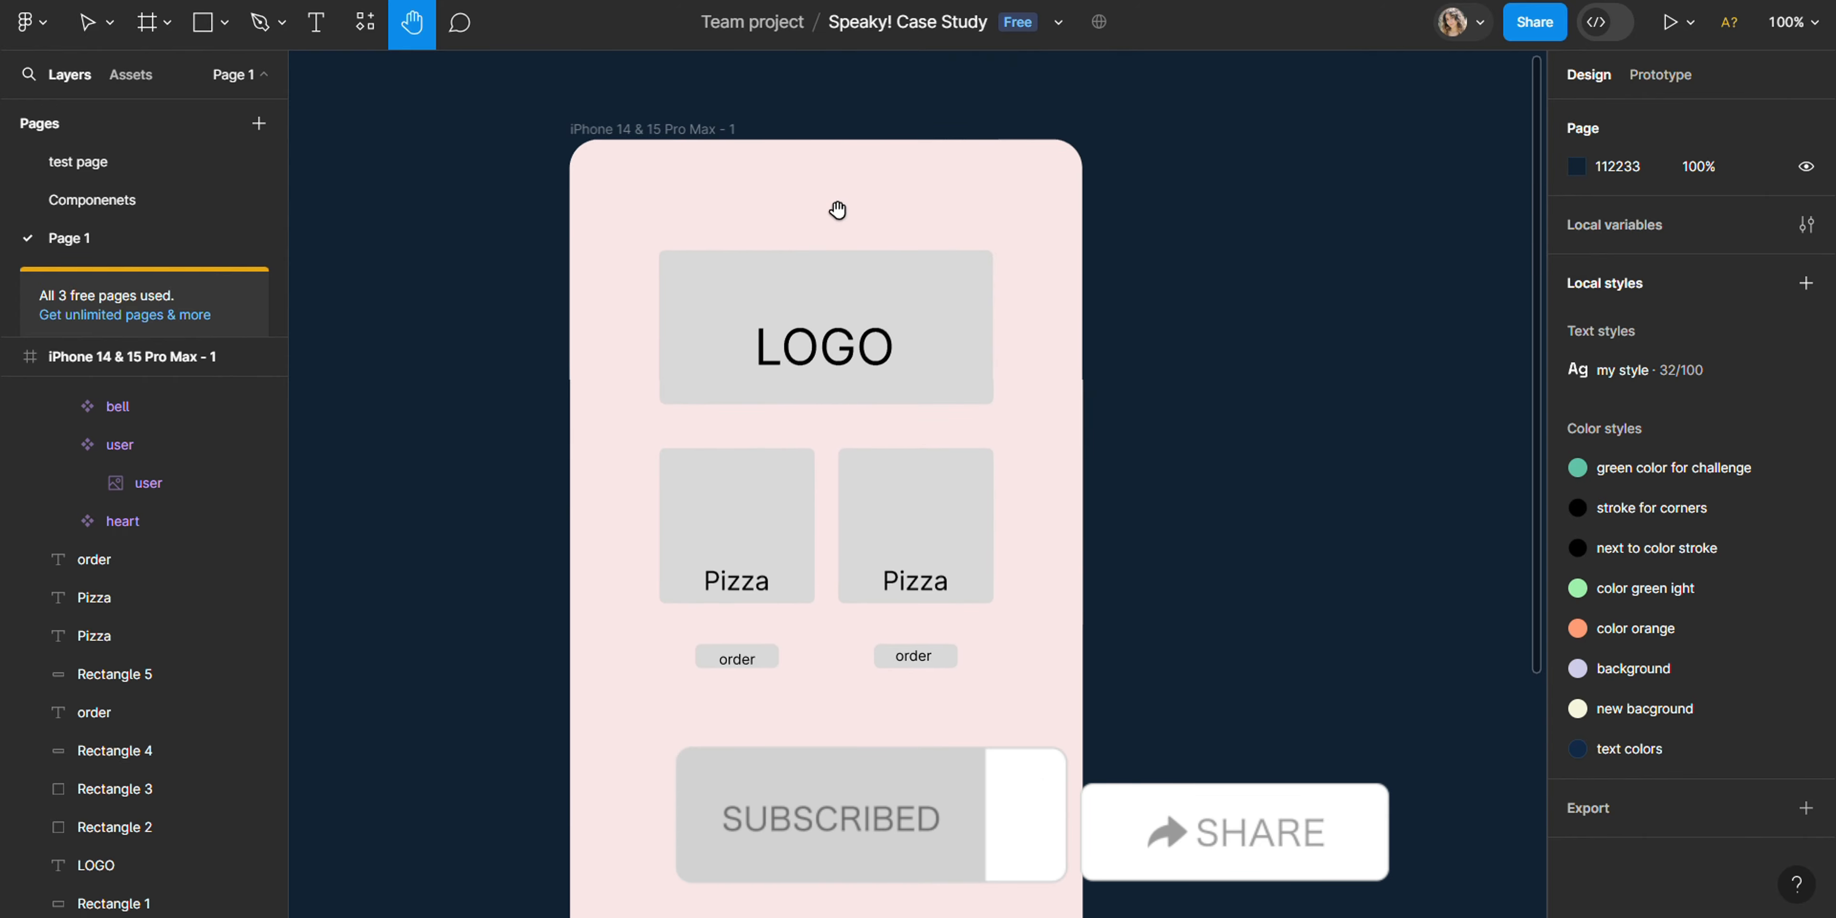